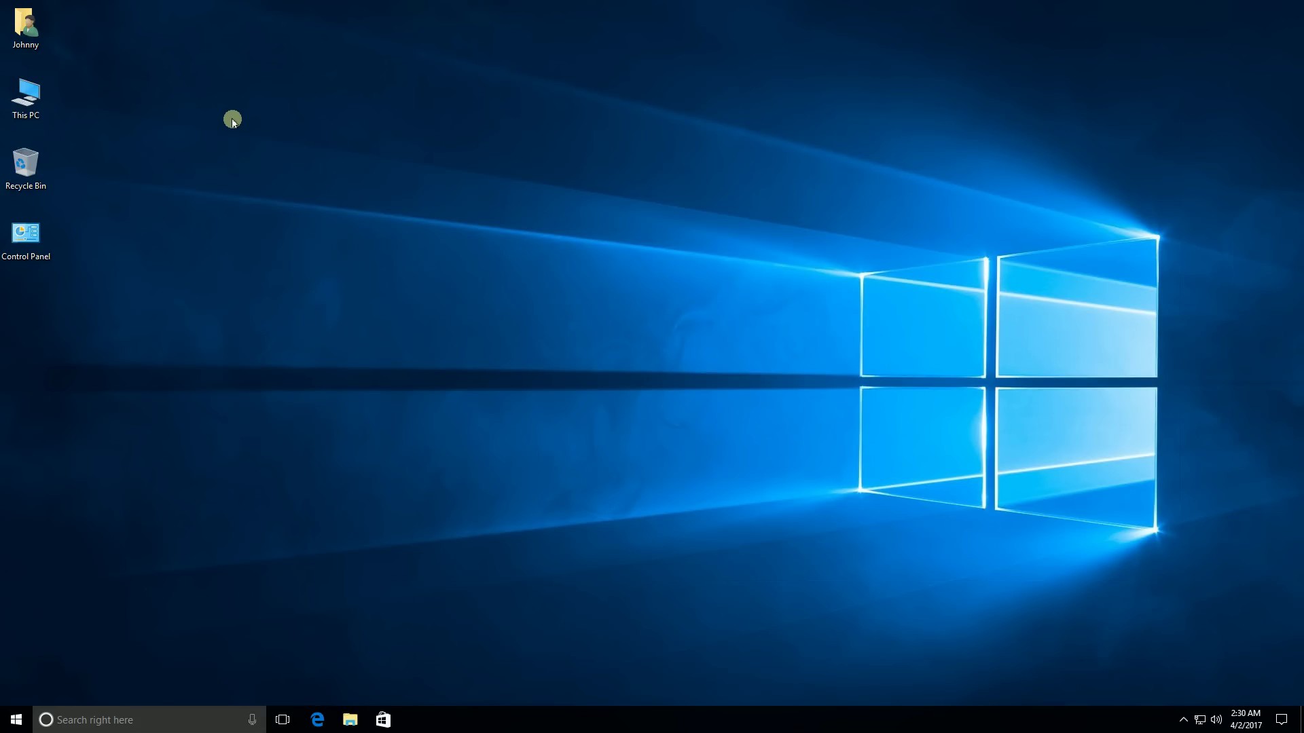
Step: Open This PC from the desktop and select the Local Disk (C:) and Data Drive (D:) tiles
left_click(29, 104)
double_click(29, 104)
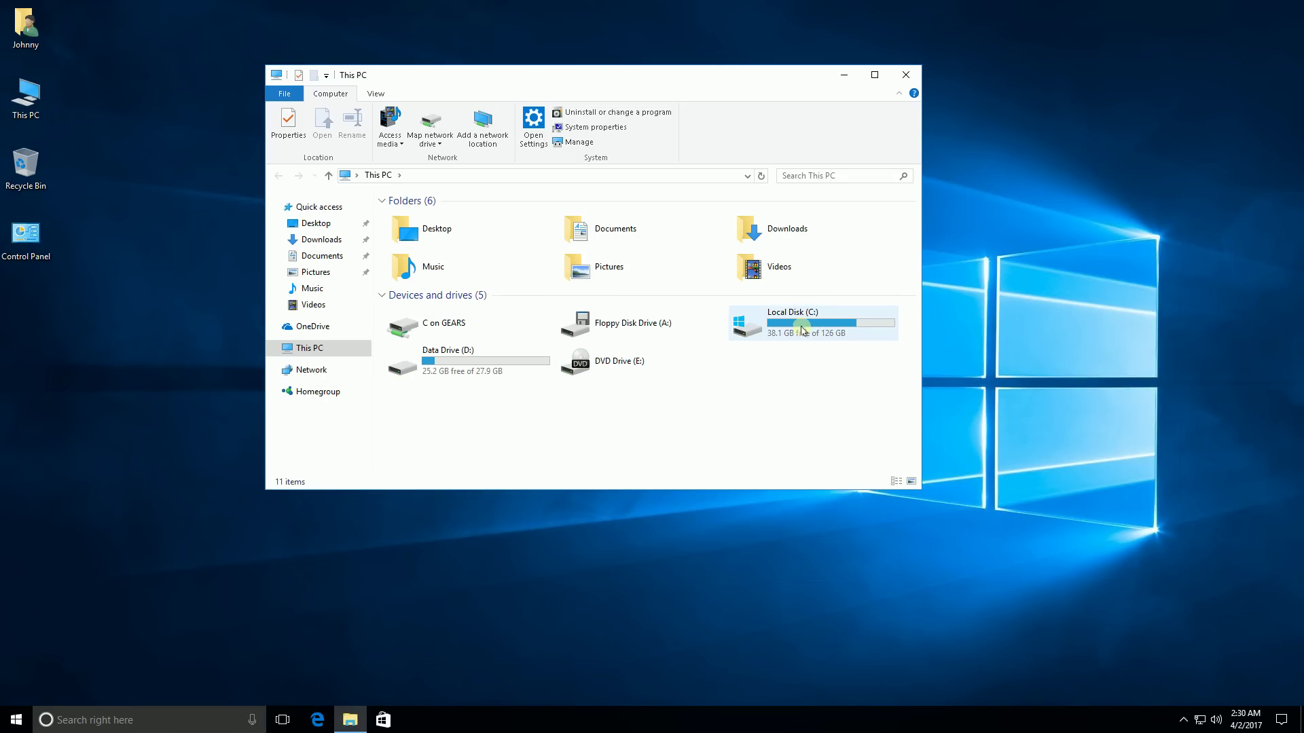
left_click(767, 334)
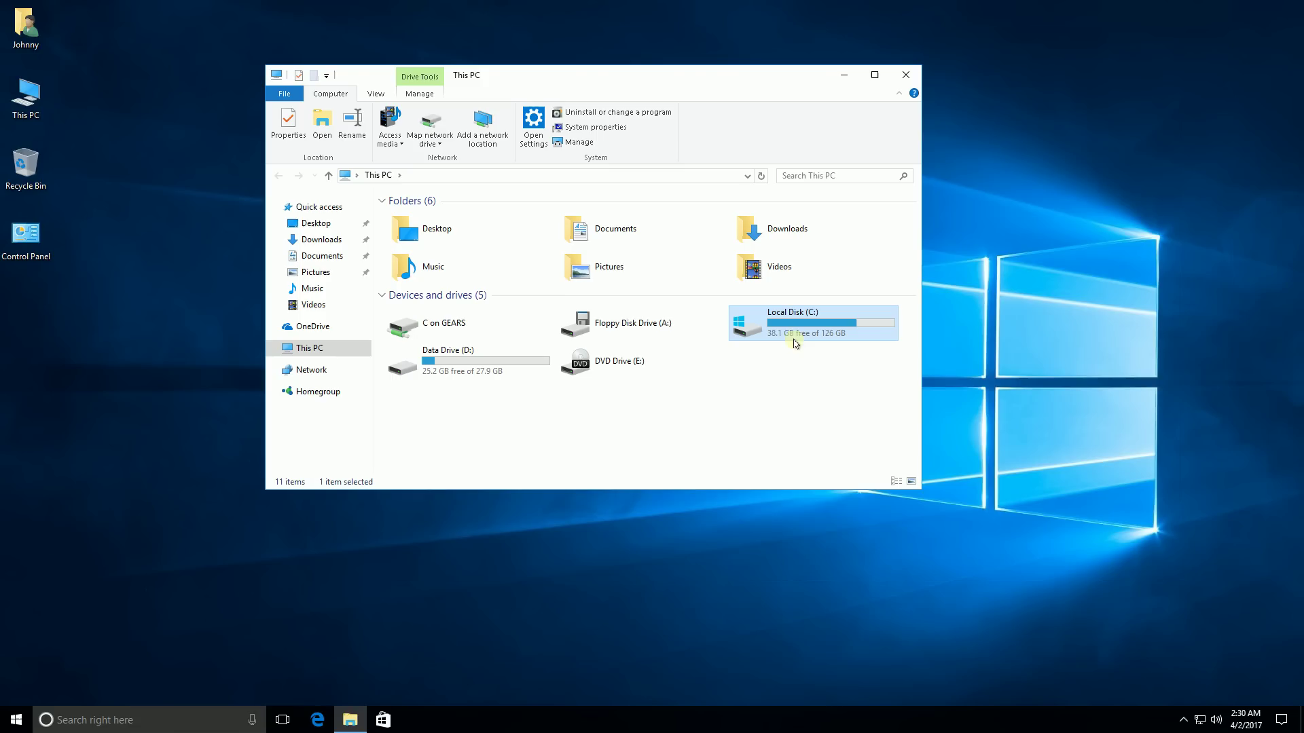
left_click(800, 334)
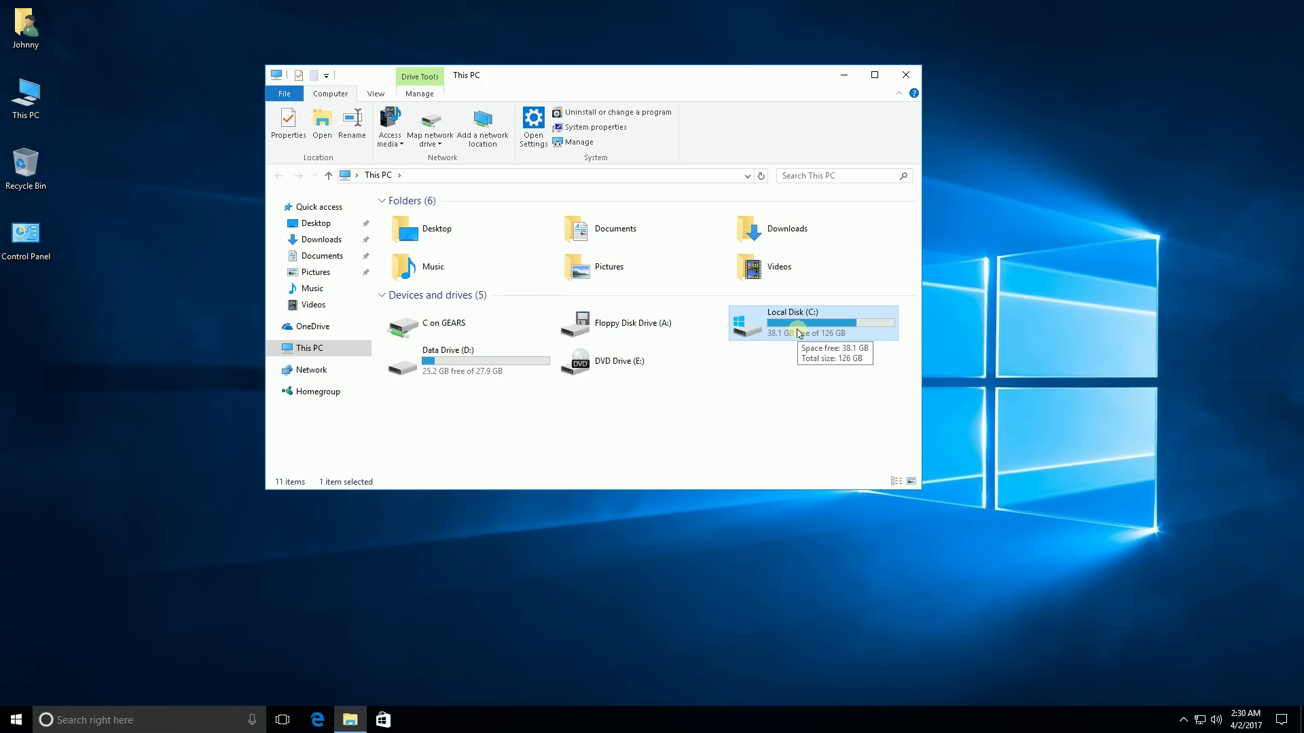
left_click(432, 366)
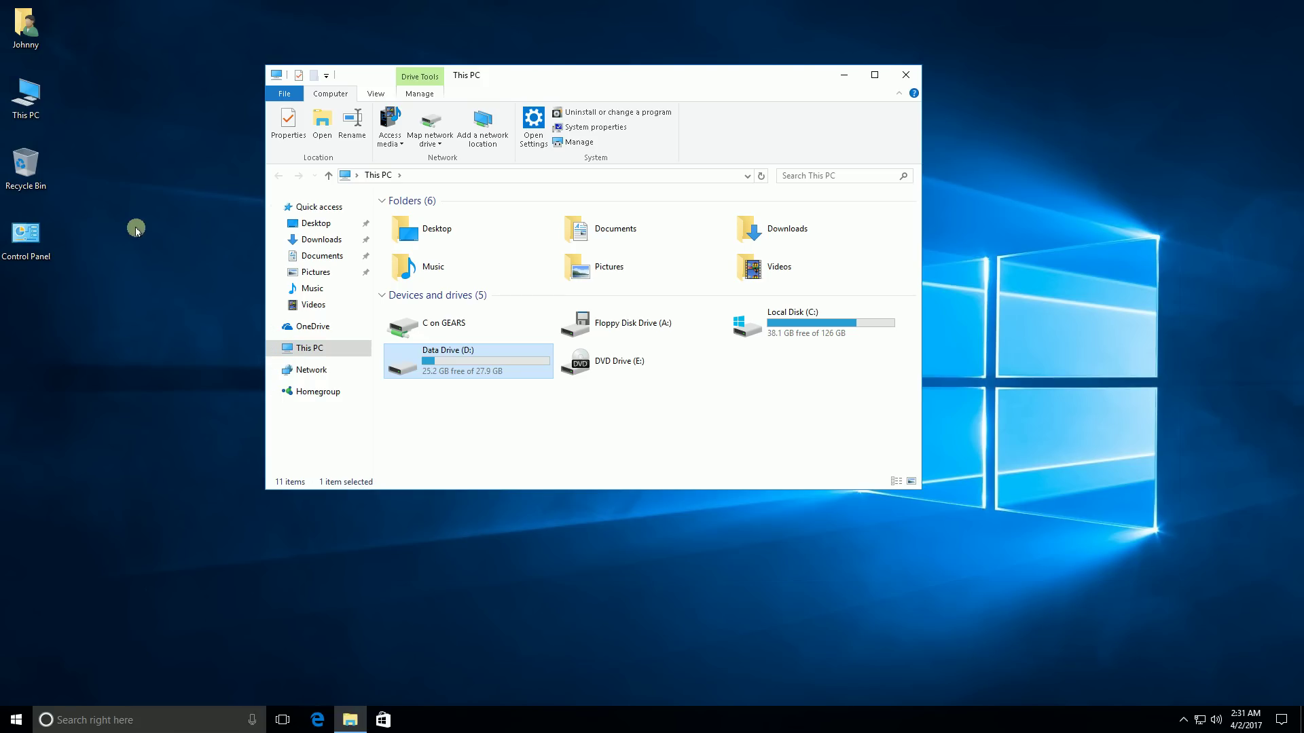
left_click(23, 27)
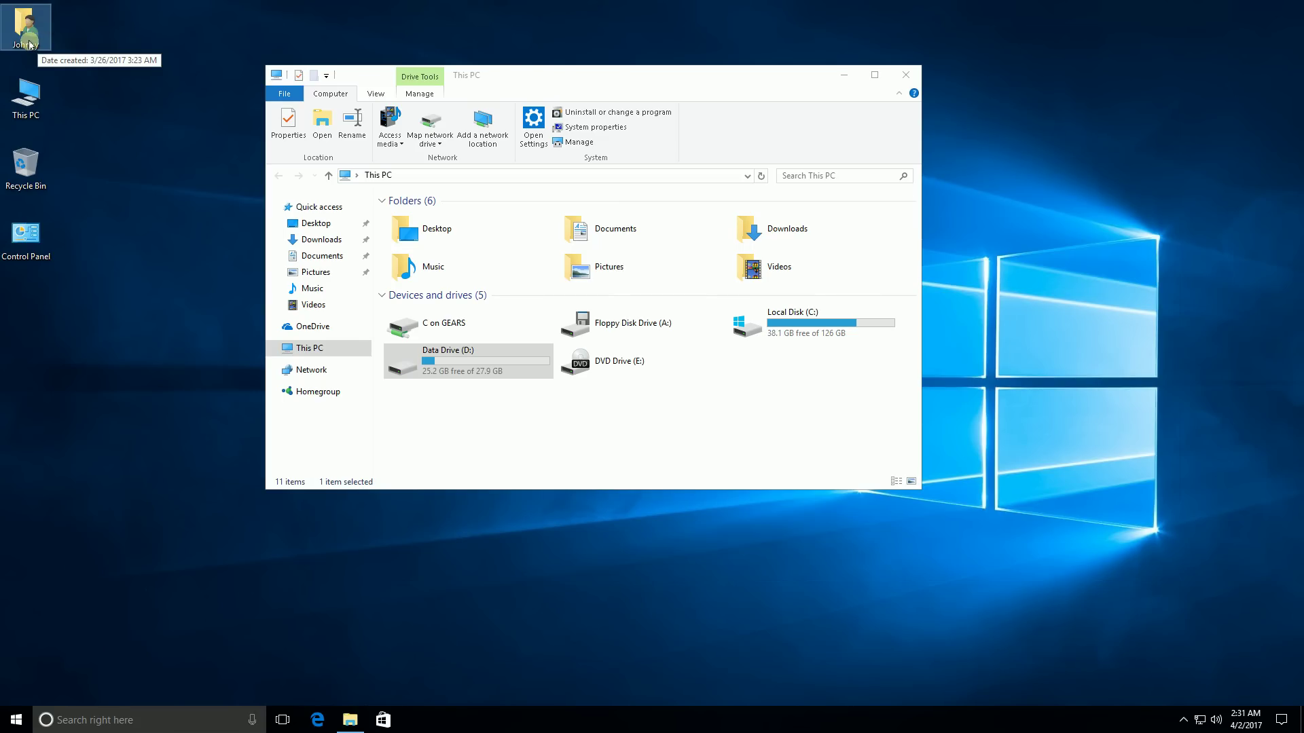
left_click(14, 720)
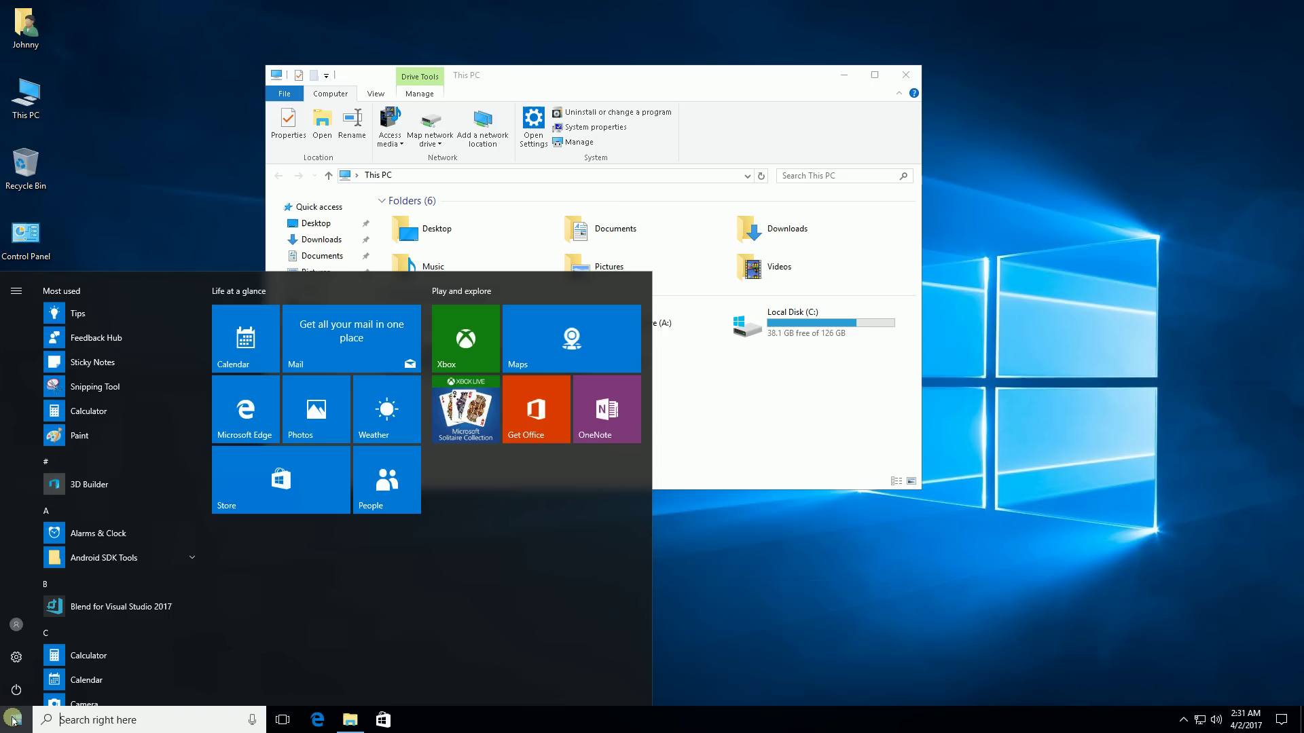
Step: Go to Settings > Personalization > Themes and open, then close, Desktop icon settings
left_click(14, 661)
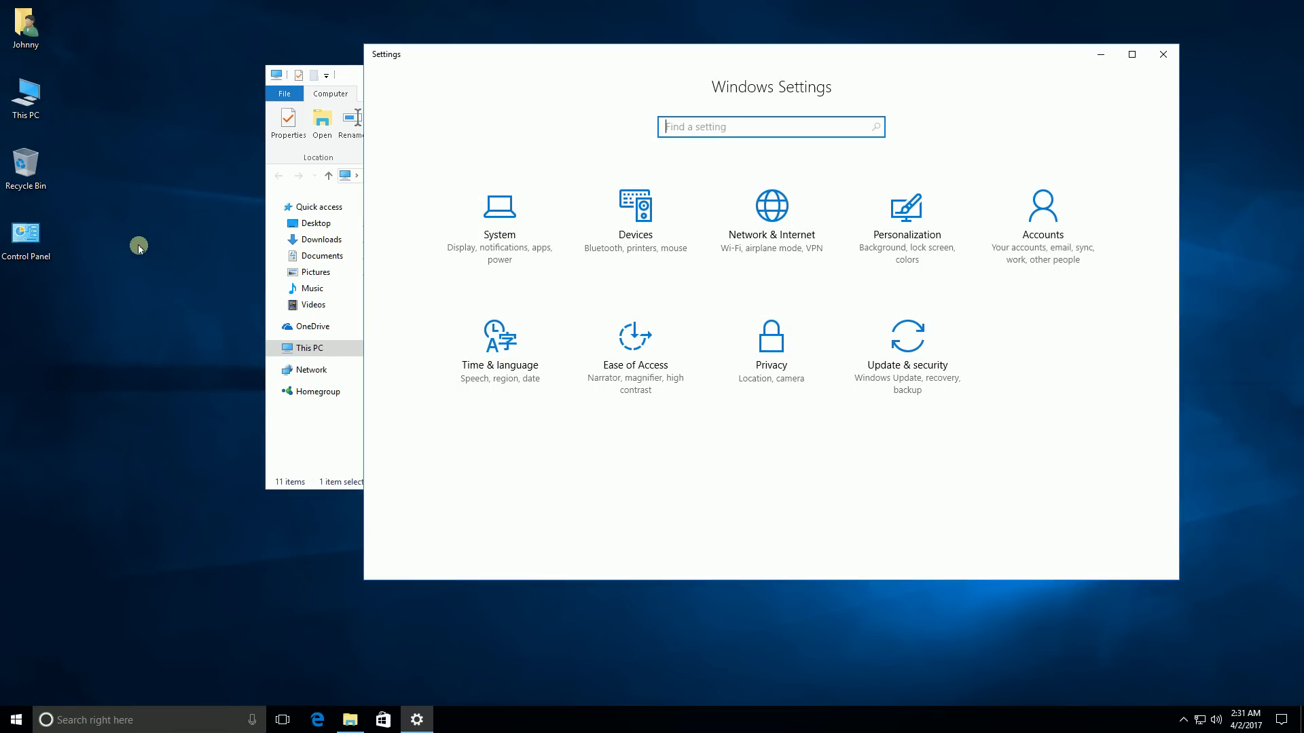
right_click(139, 249)
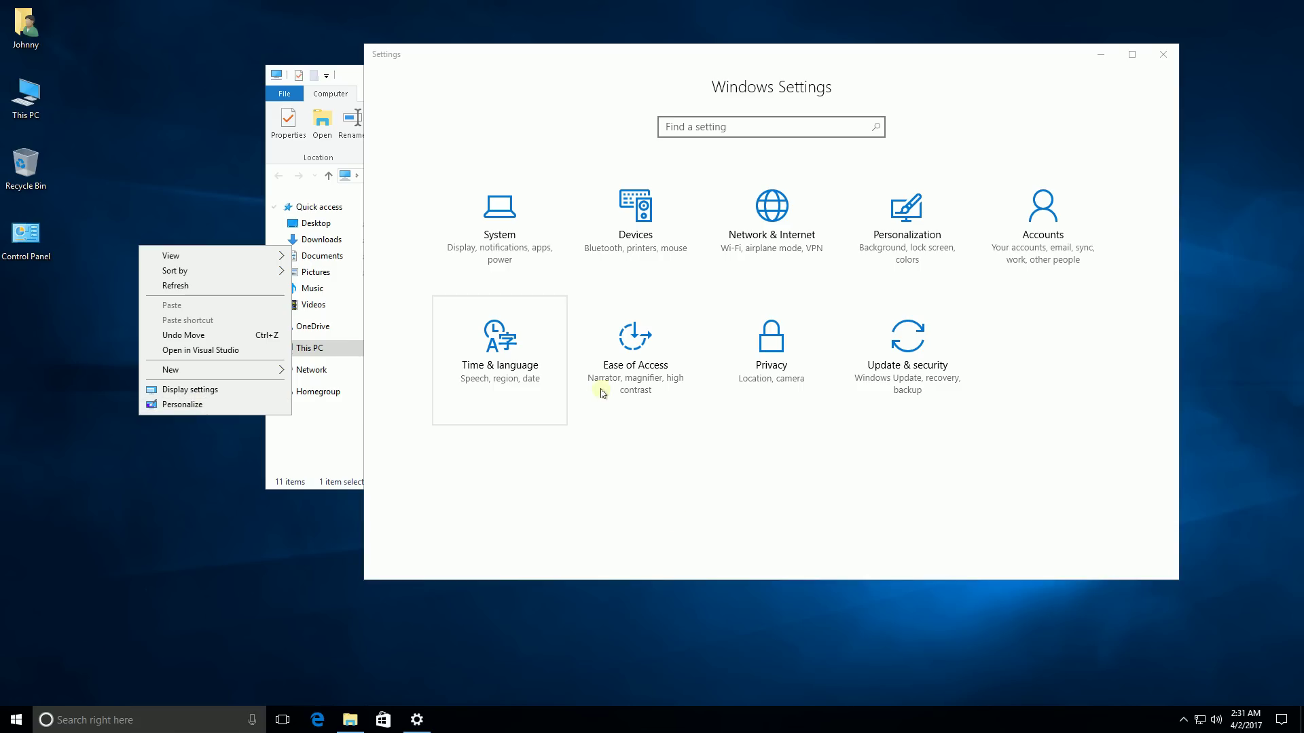
left_click(905, 236)
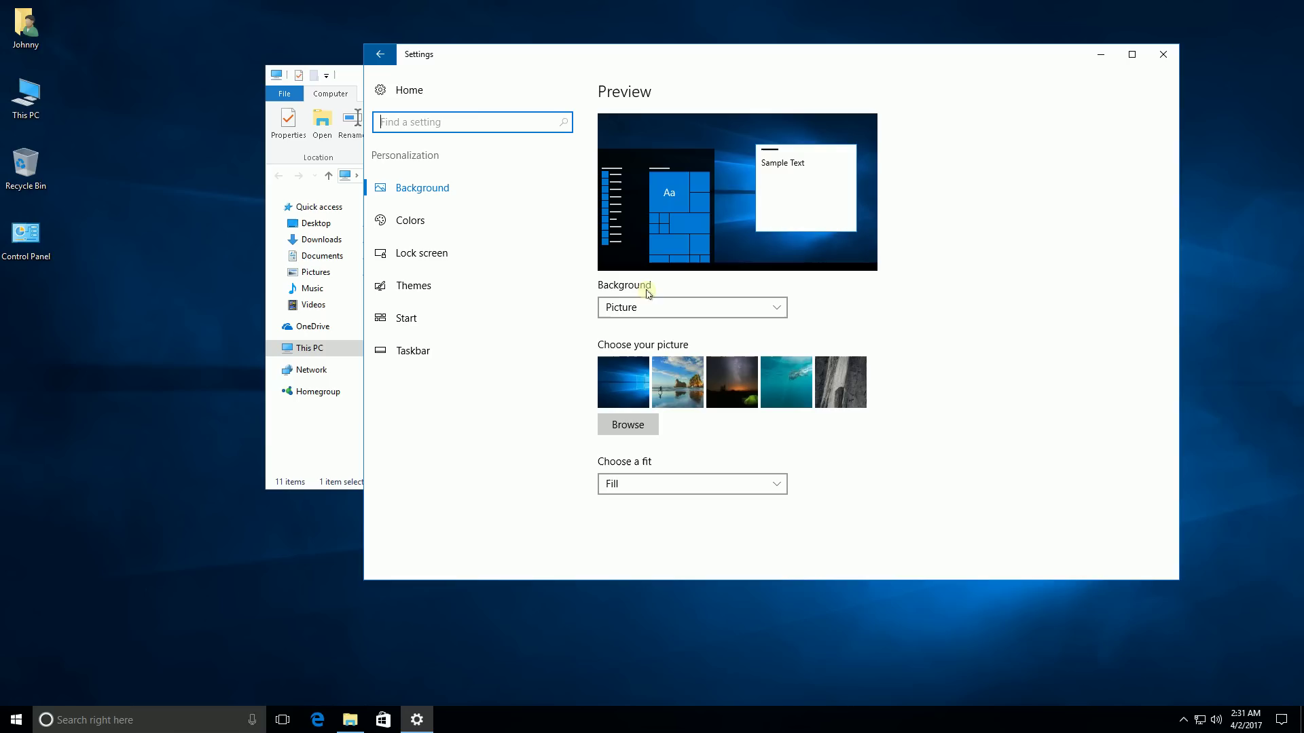
left_click(414, 287)
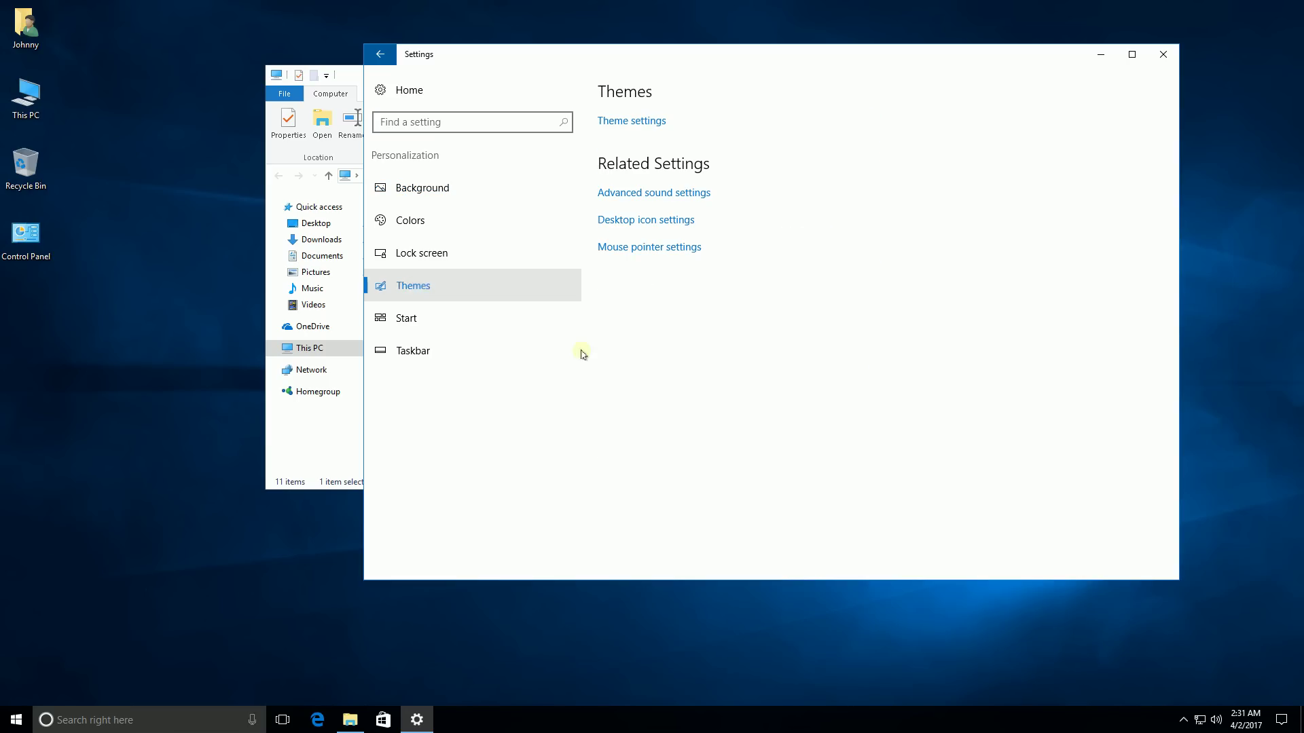
left_click(620, 219)
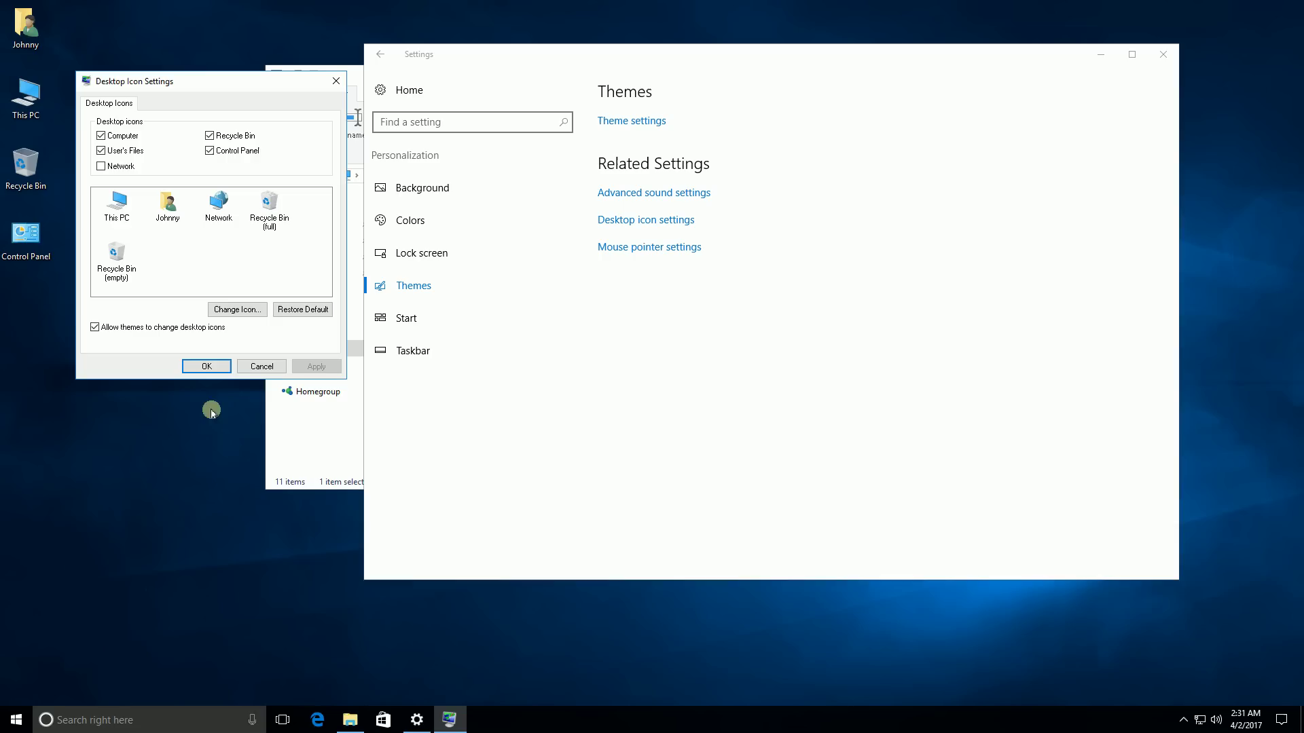
left_click(206, 366)
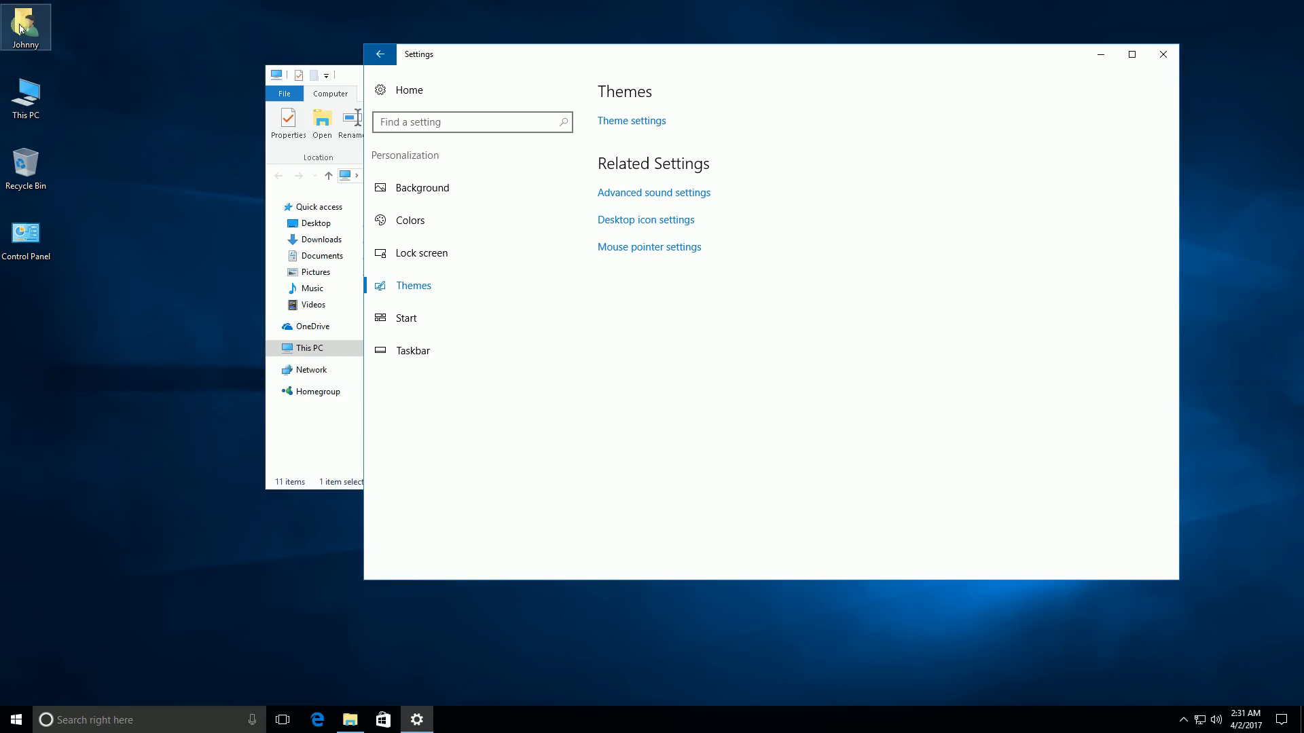
Step: Open the user's folder in a second window, close Settings, and arrange both Explorer windows side by side
double_click(19, 28)
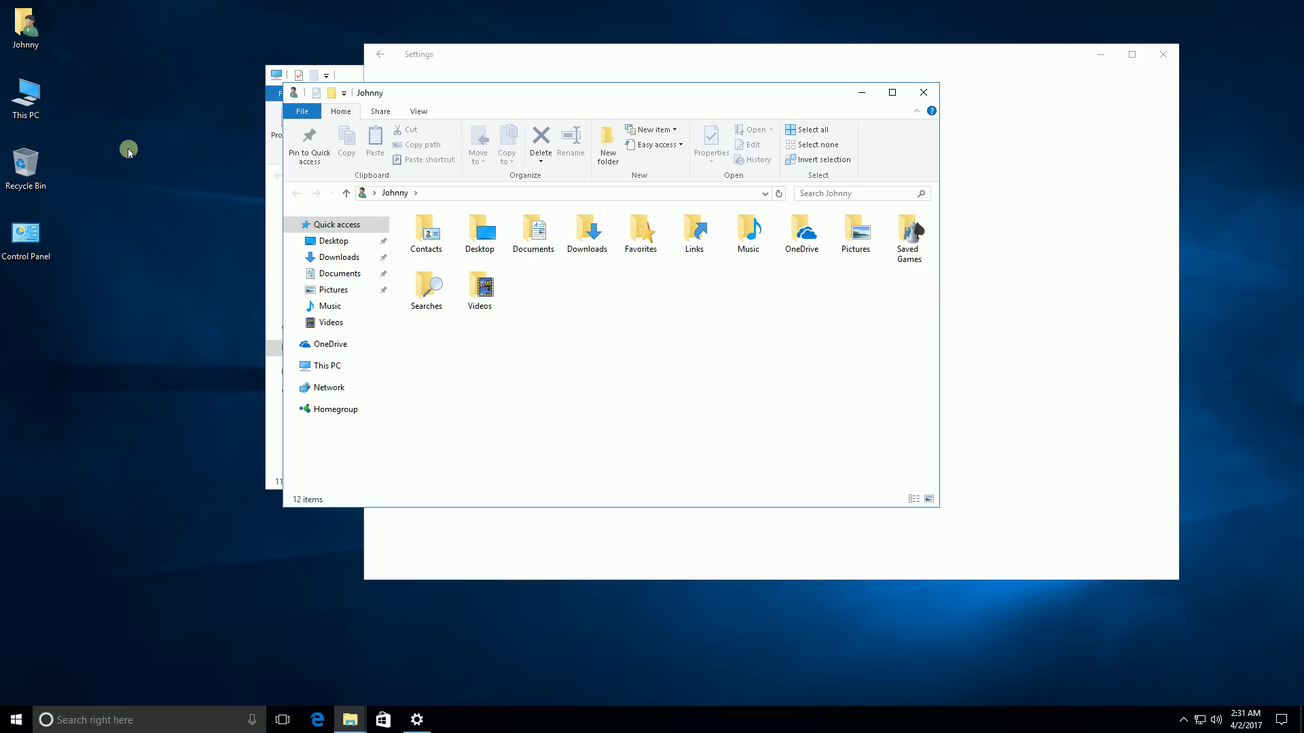
left_click_drag(753, 90, 552, 182)
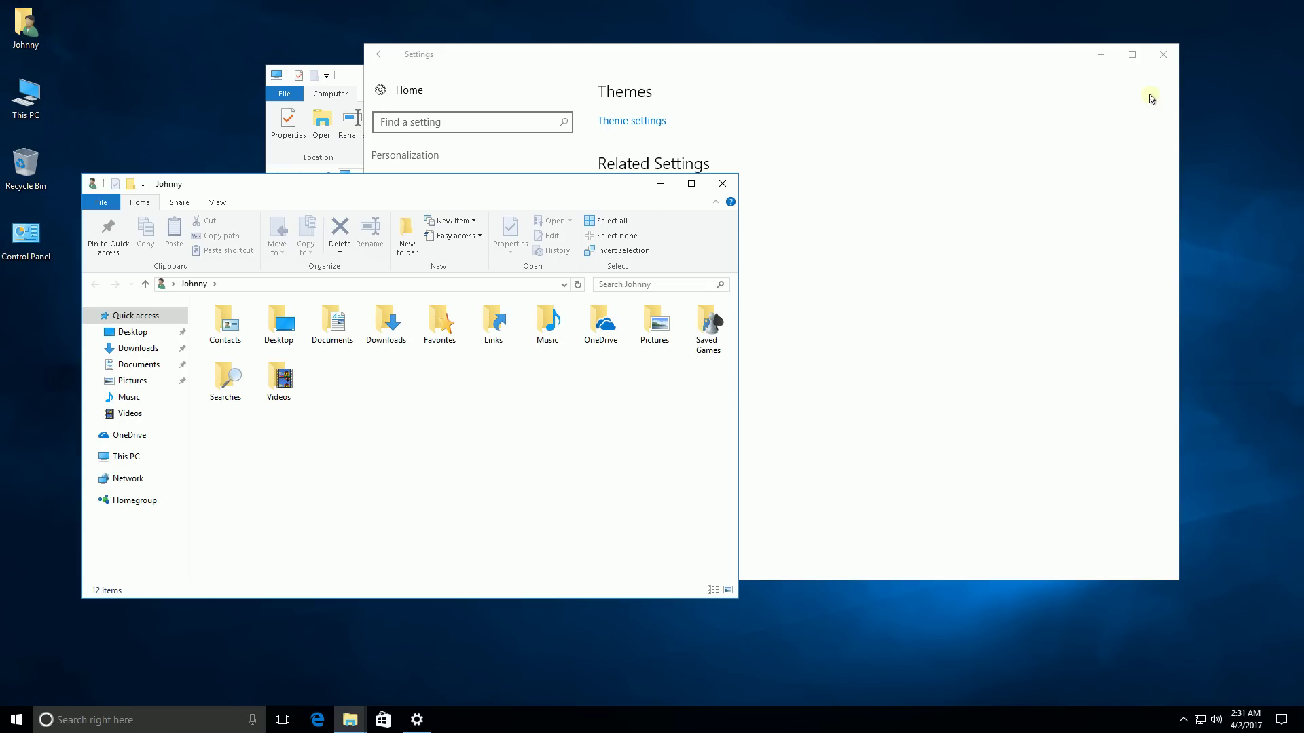
left_click(1163, 55)
left_click(771, 78)
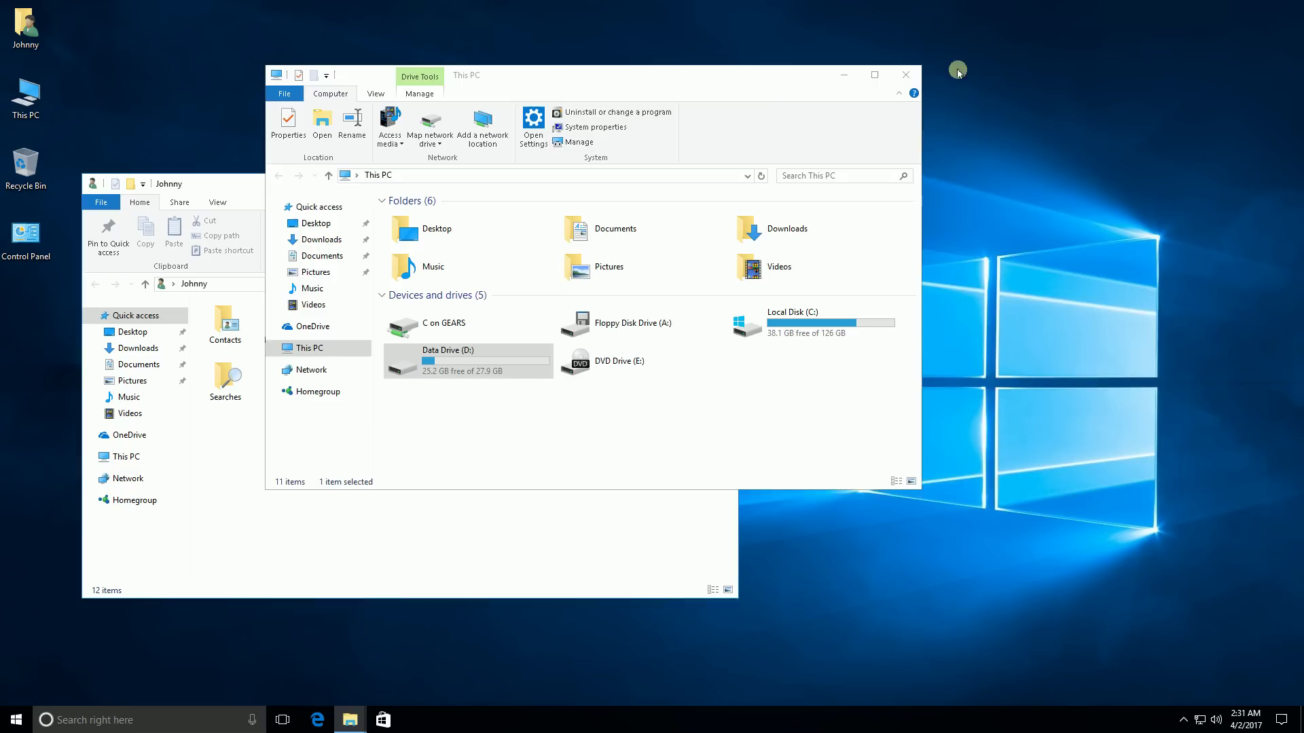
left_click_drag(756, 71, 1061, 43)
left_click(530, 548)
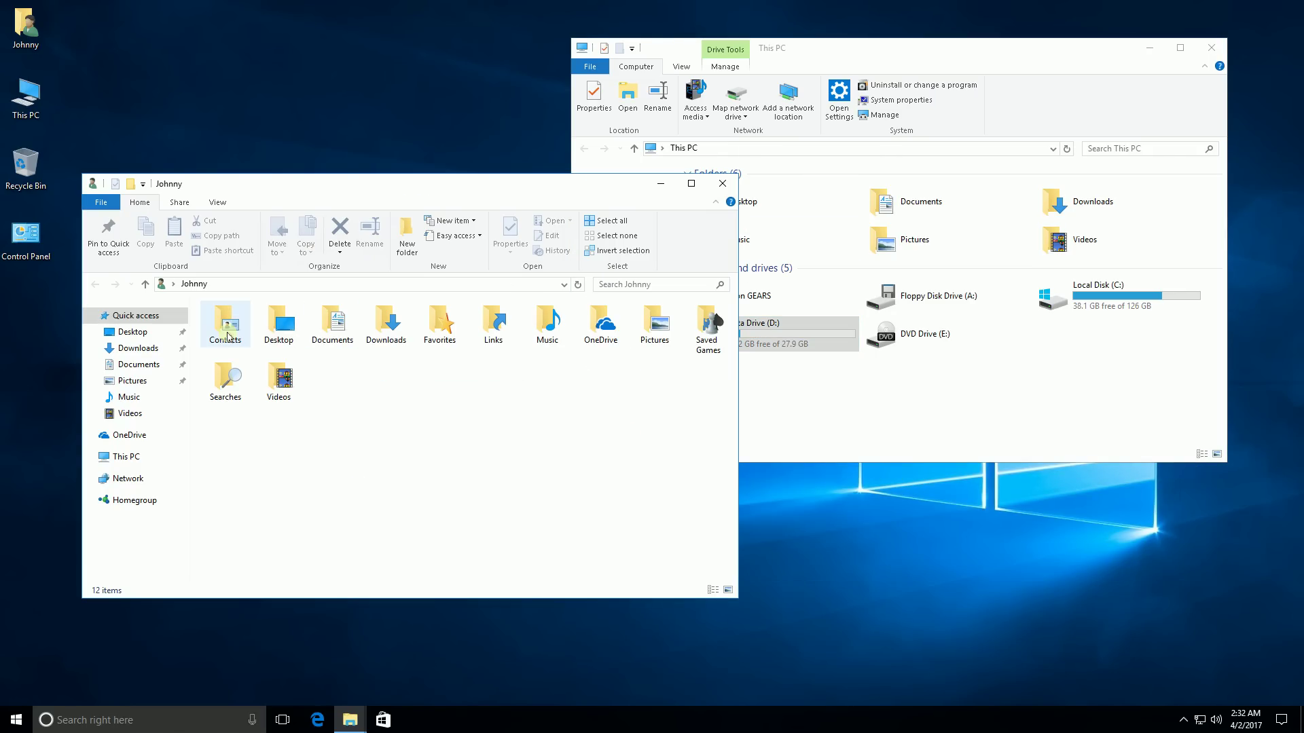
left_click(344, 332)
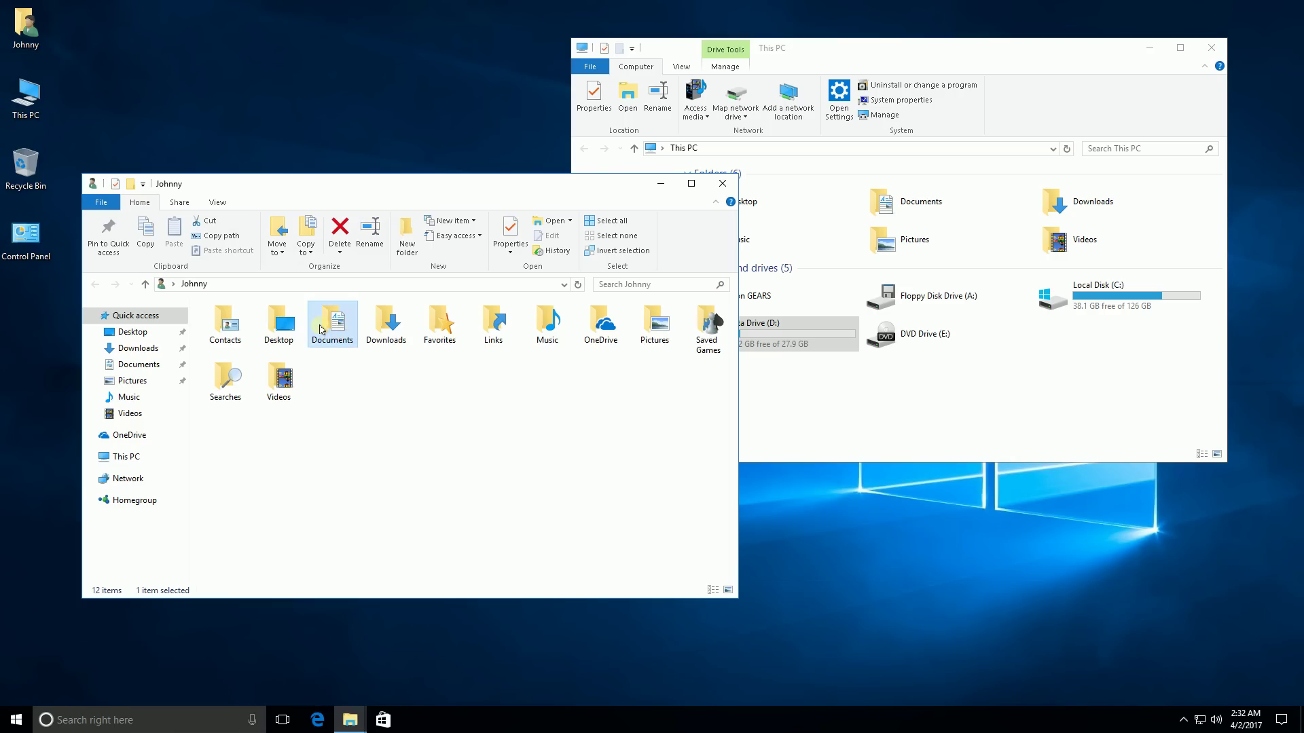
Step: Open the Documents folder's Properties on its Location tab
right_click(327, 328)
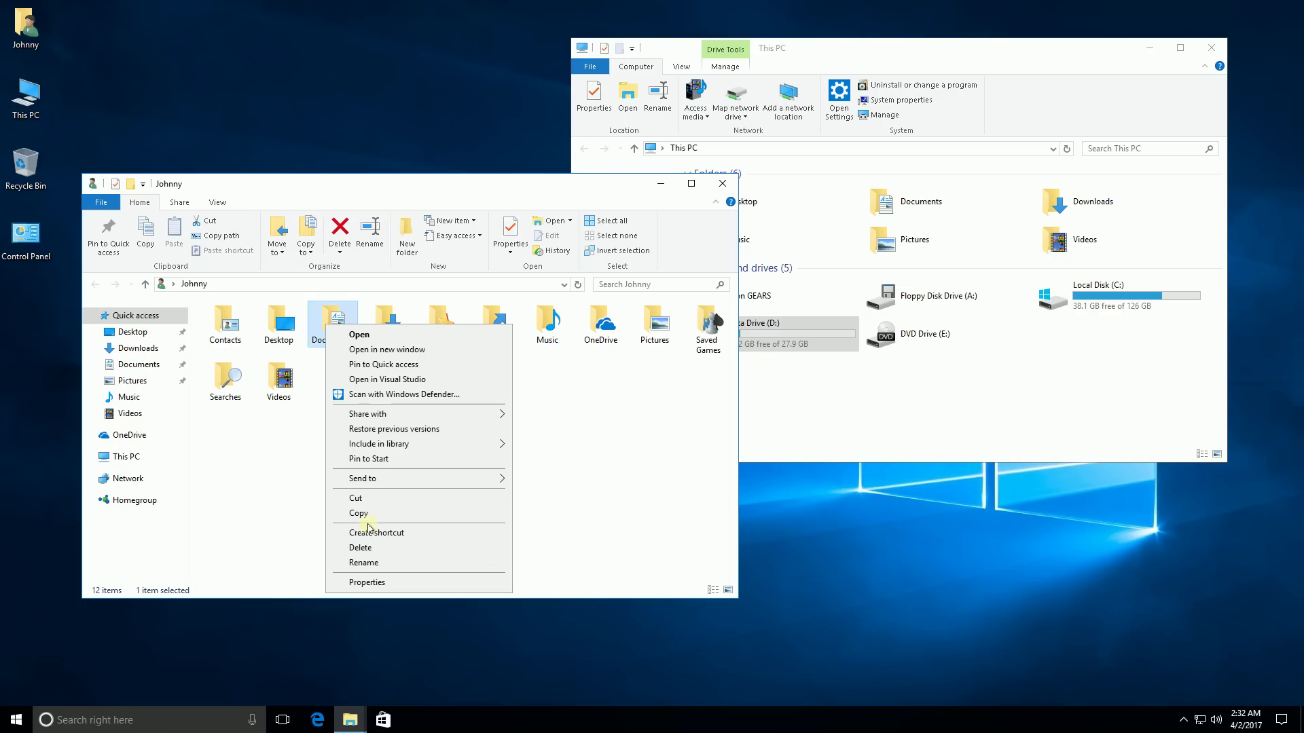
left_click(368, 583)
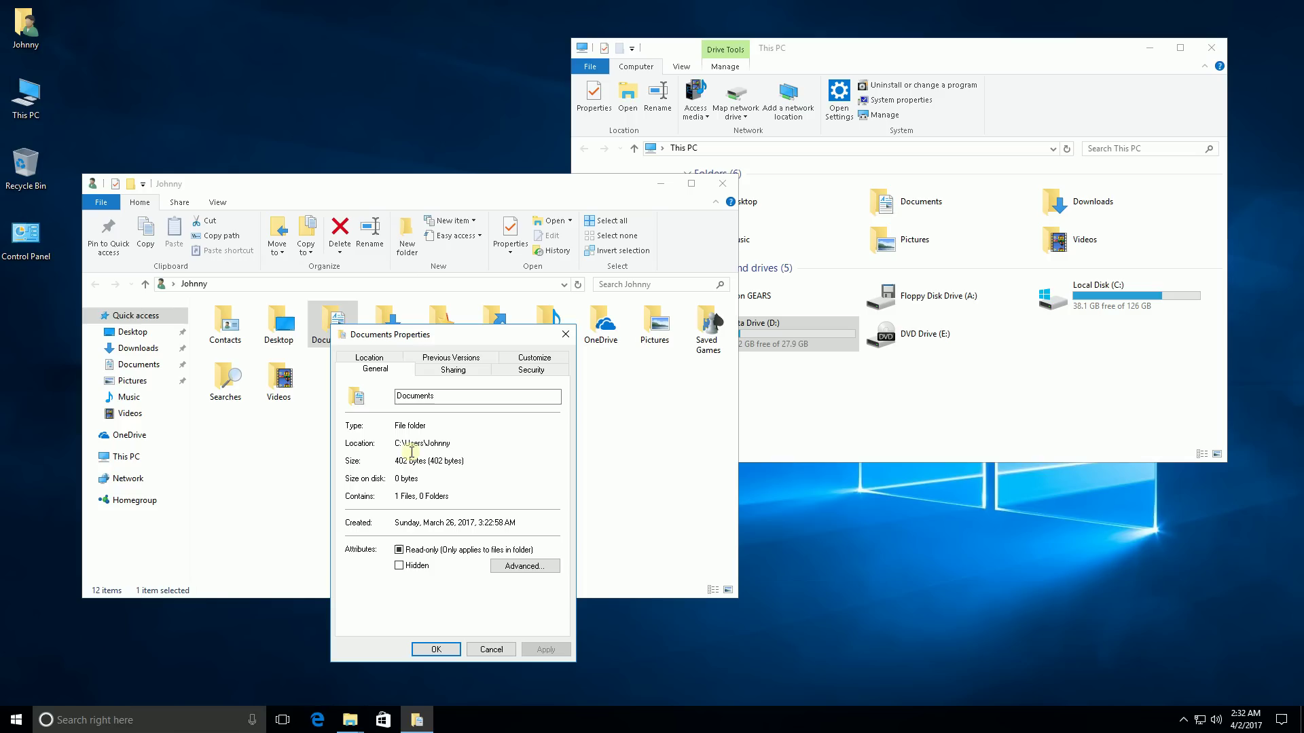
left_click_drag(421, 336, 399, 103)
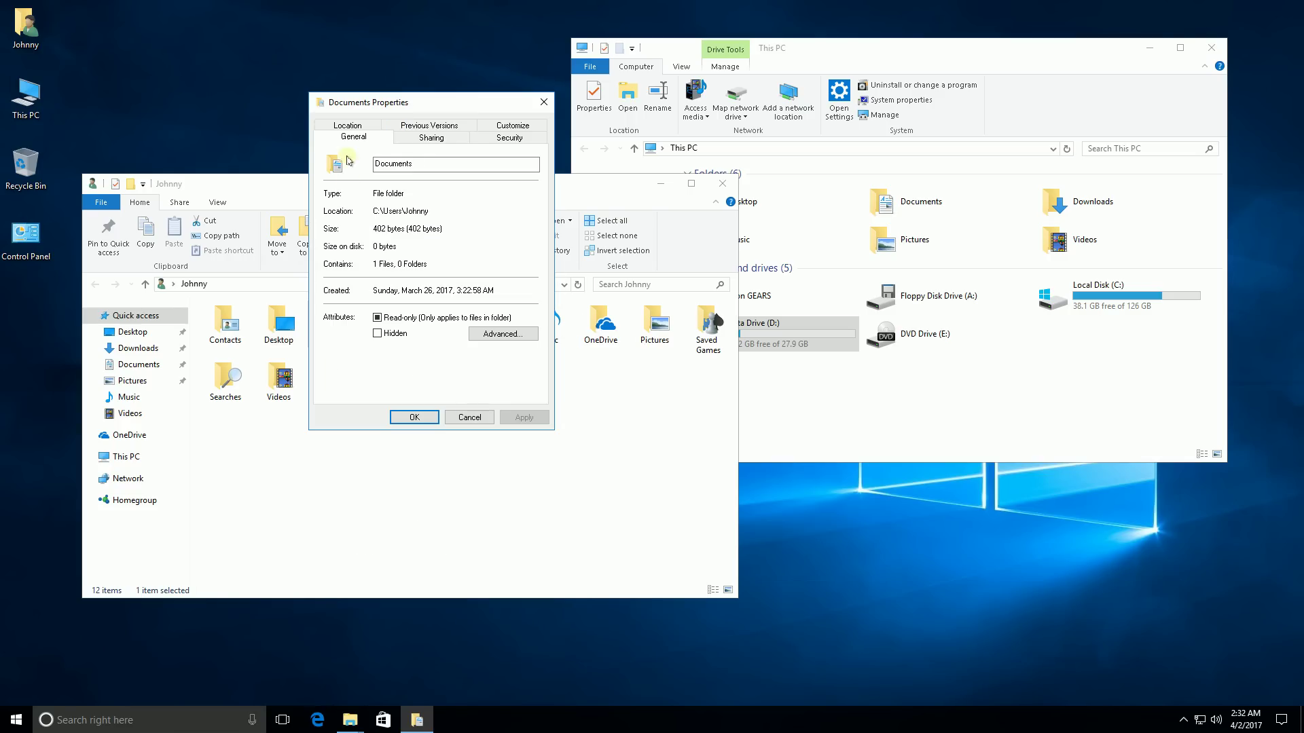
left_click(348, 127)
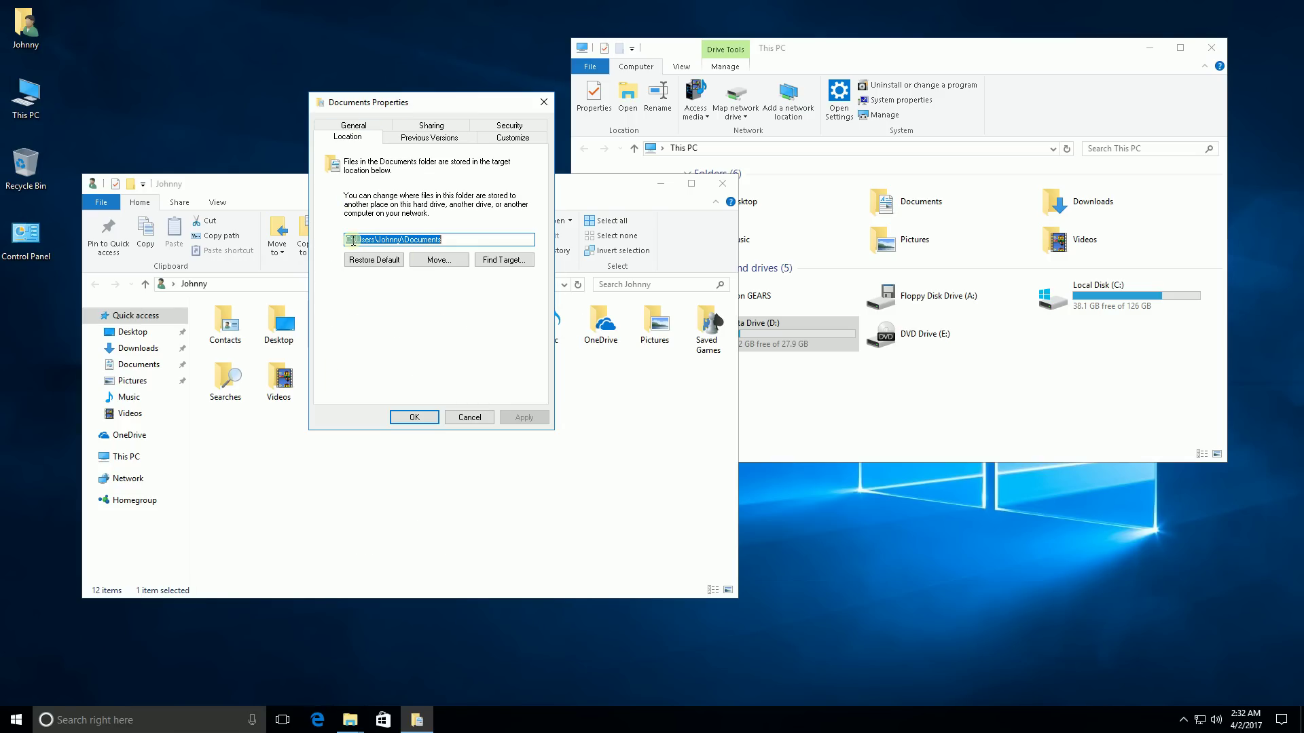
Step: Open Data Drive (D:) in This PC and change the Documents path's drive letter from C to D
left_click(788, 415)
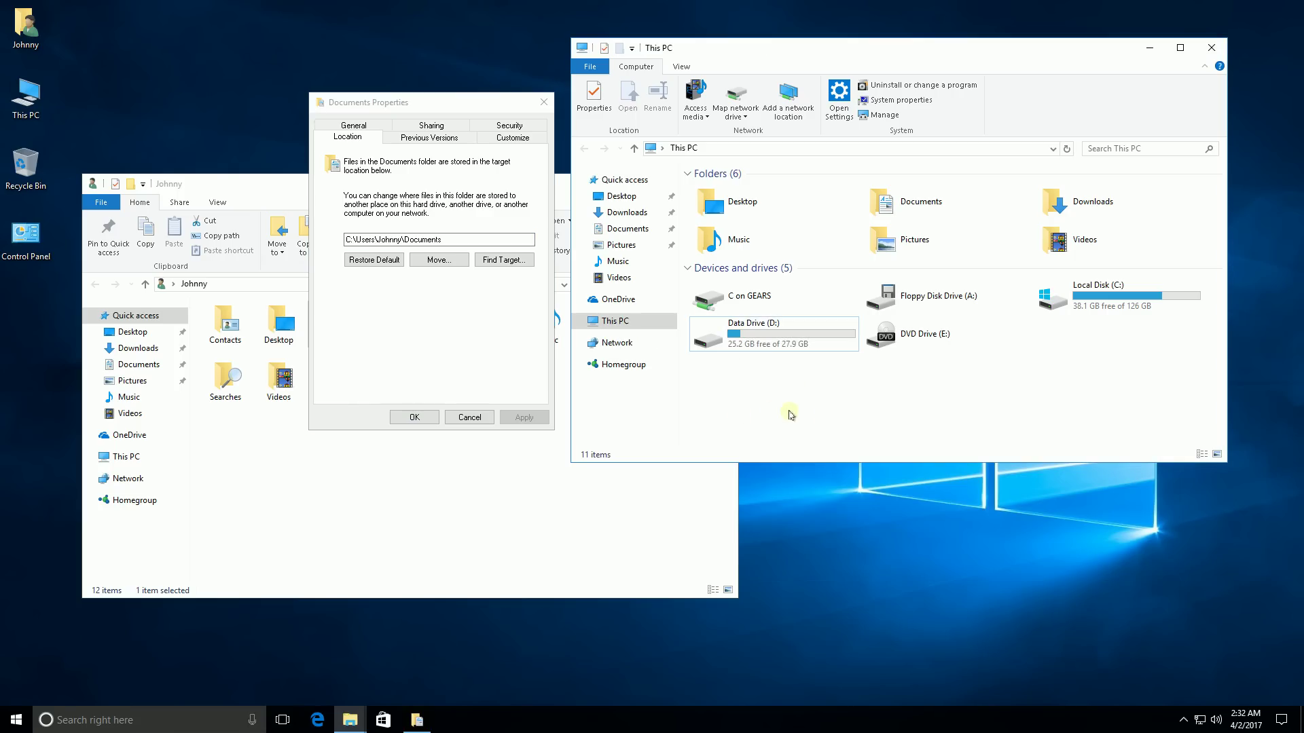
left_click(756, 344)
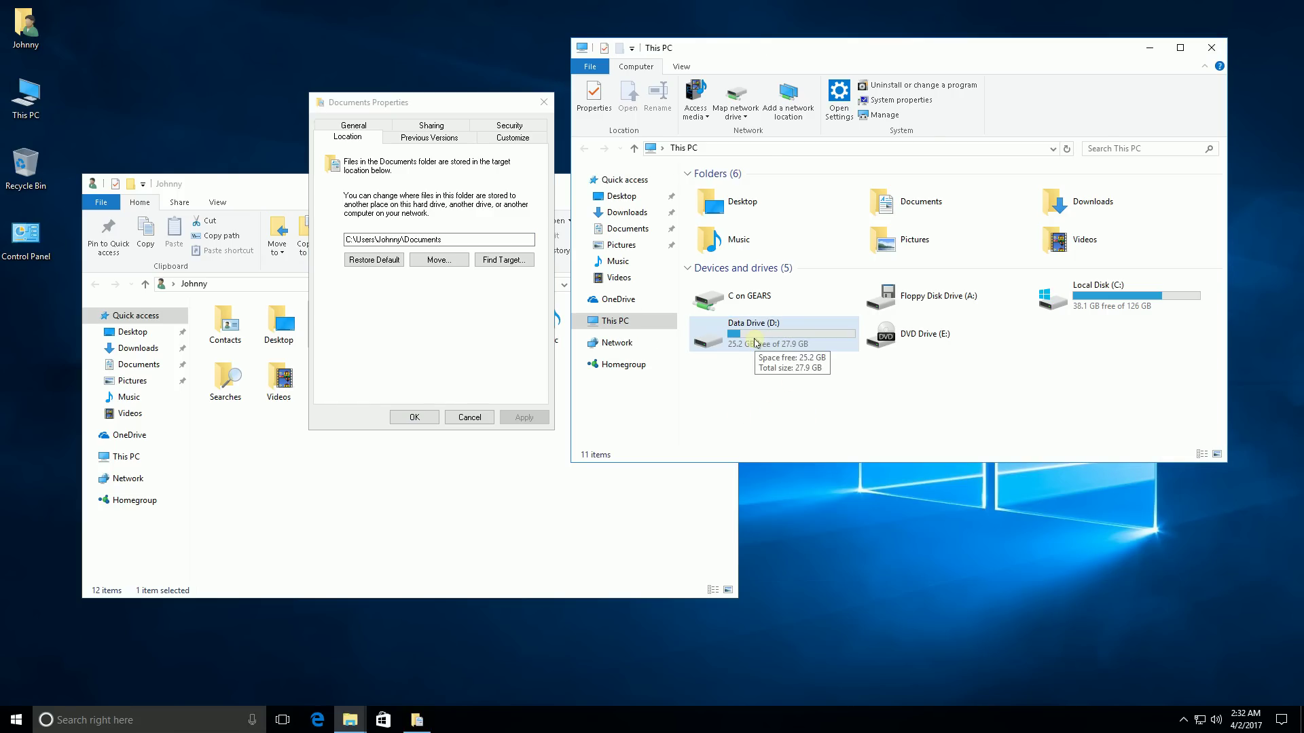
double_click(756, 343)
left_click(388, 331)
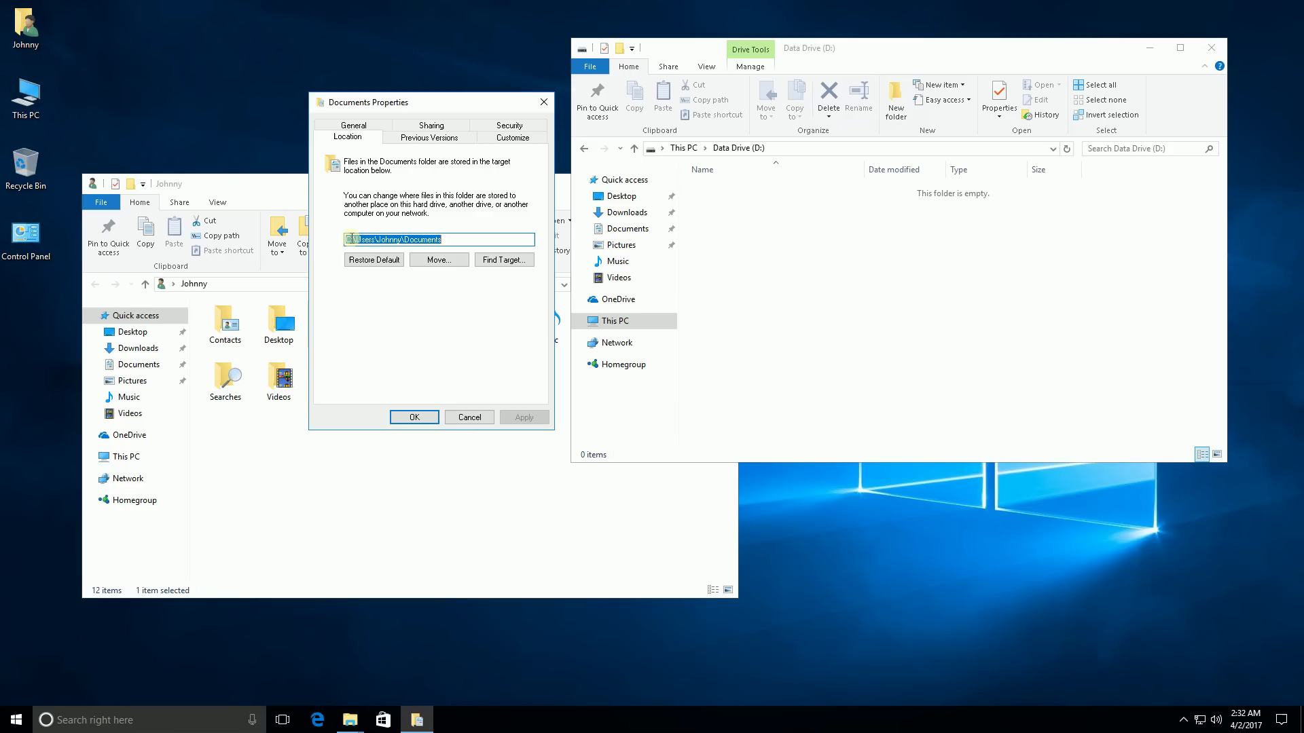
left_click_drag(353, 239, 330, 238)
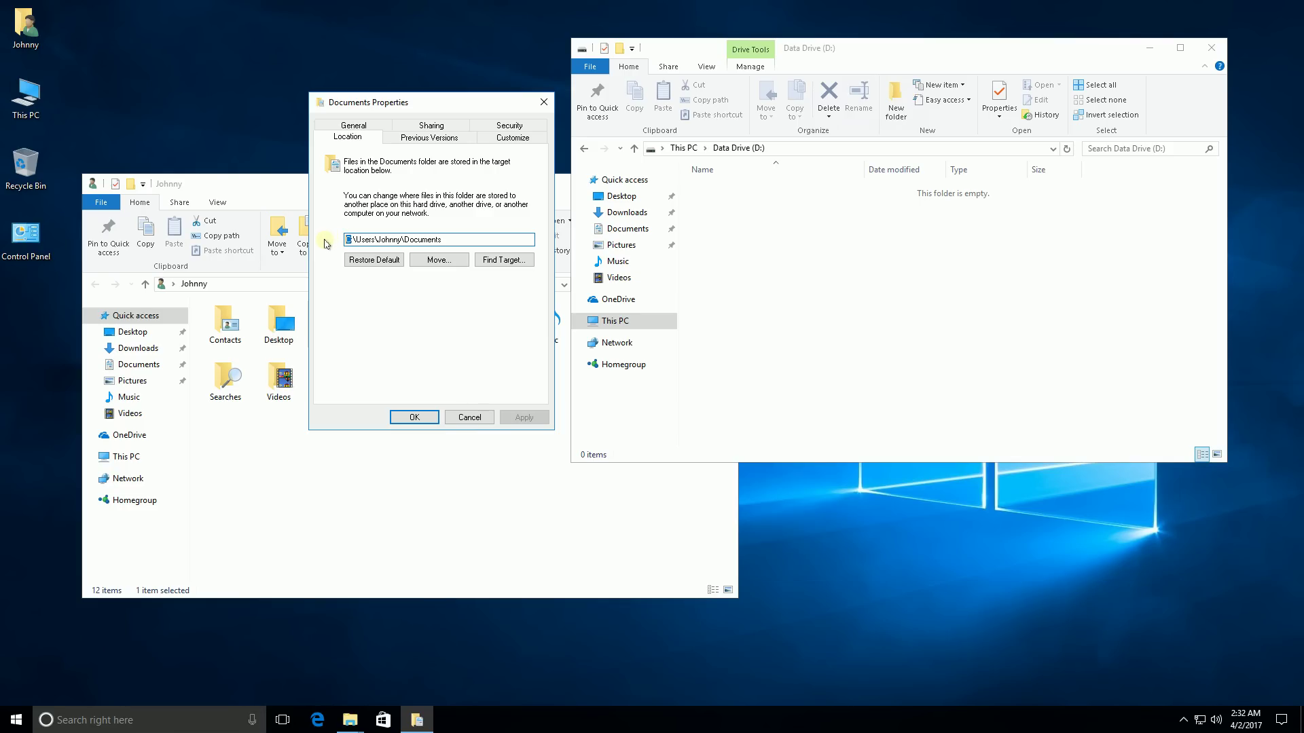
type("D")
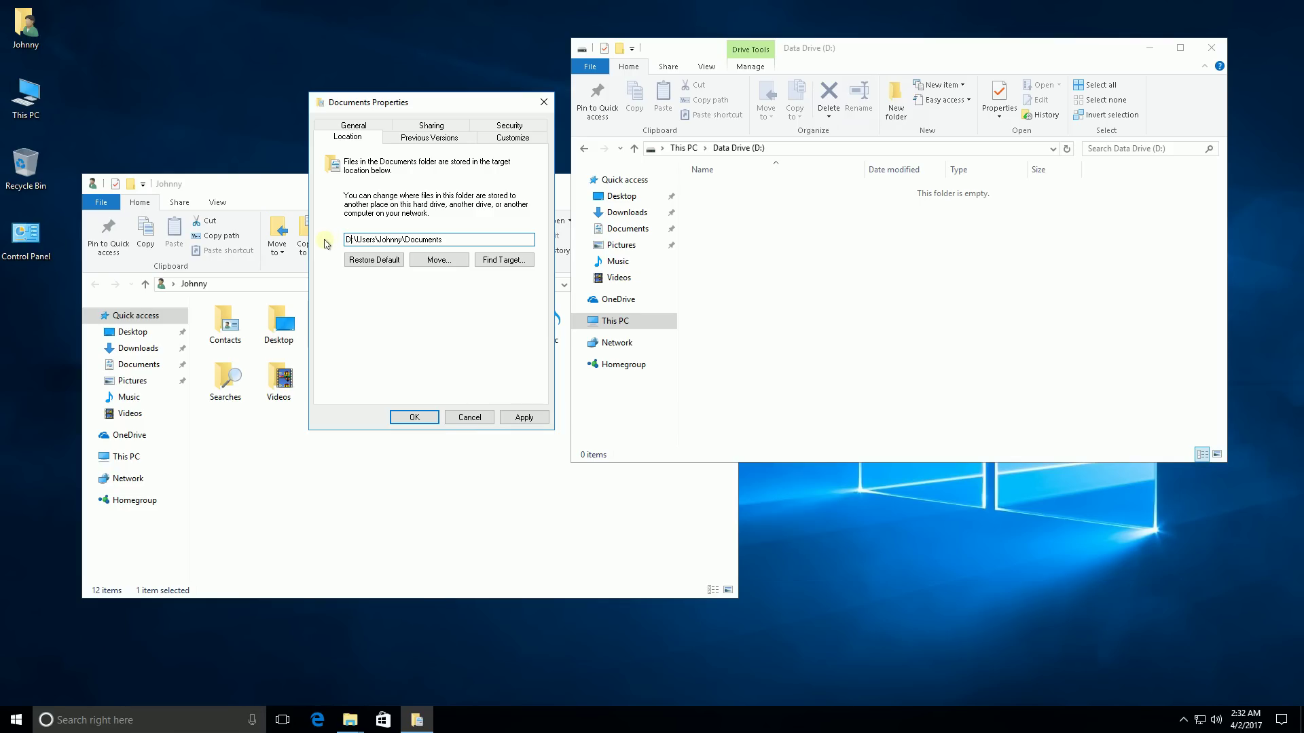
left_click(408, 537)
Step: Create three new text documents with default names inside Documents
double_click(328, 320)
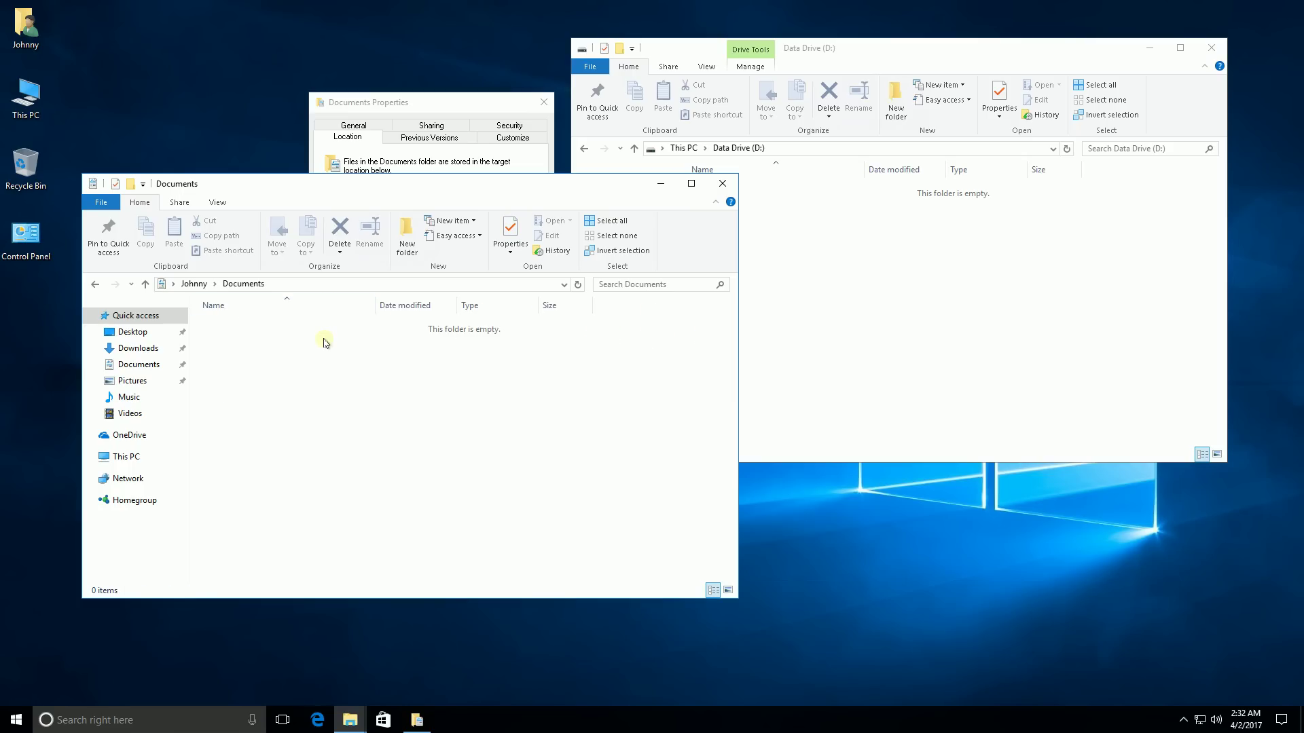
right_click(253, 374)
mouse_move(362, 555)
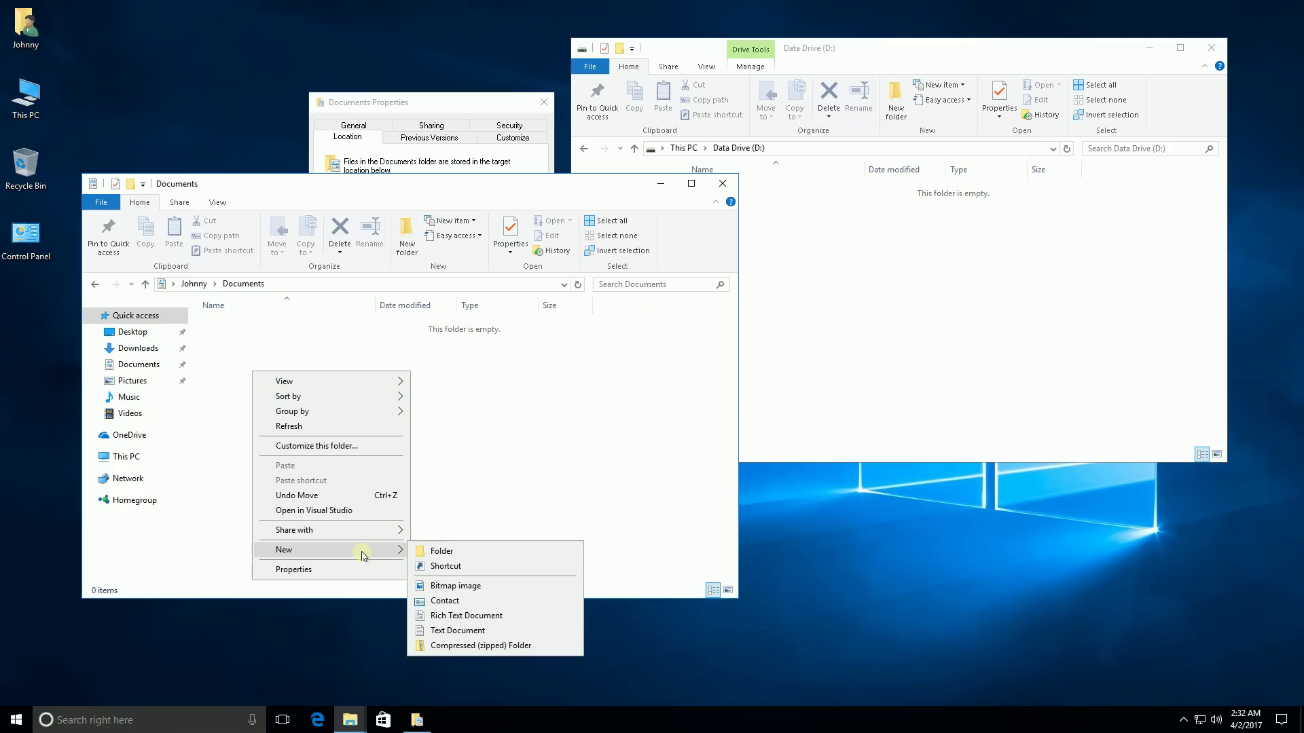
left_click(457, 630)
left_click(347, 428)
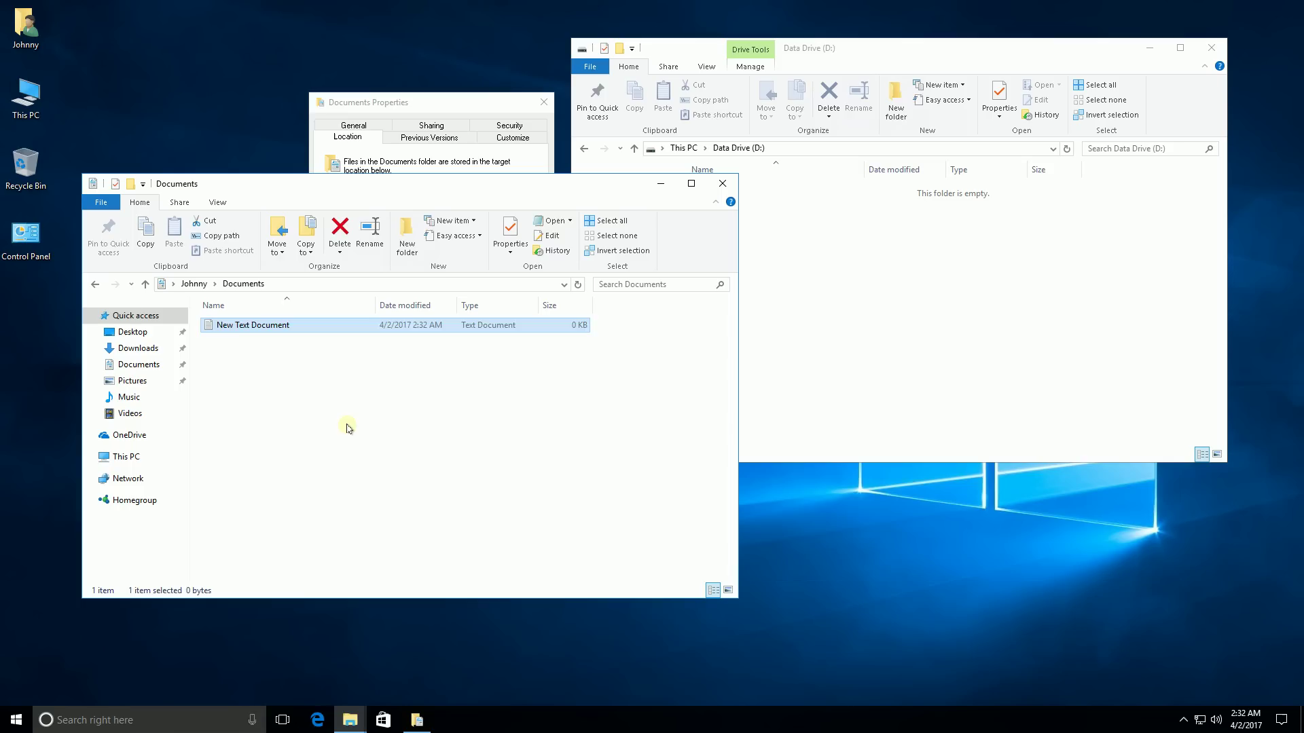
right_click(347, 428)
mouse_move(434, 604)
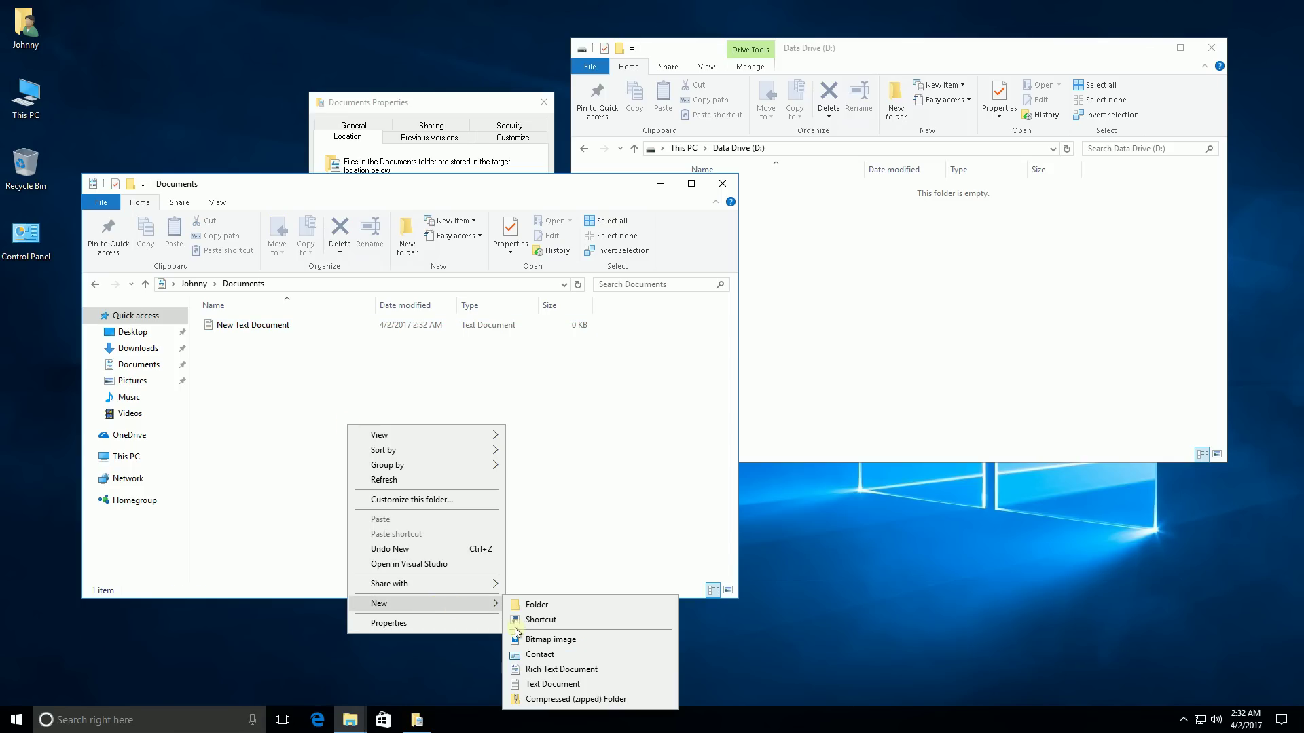
left_click(519, 685)
left_click(262, 450)
right_click(264, 450)
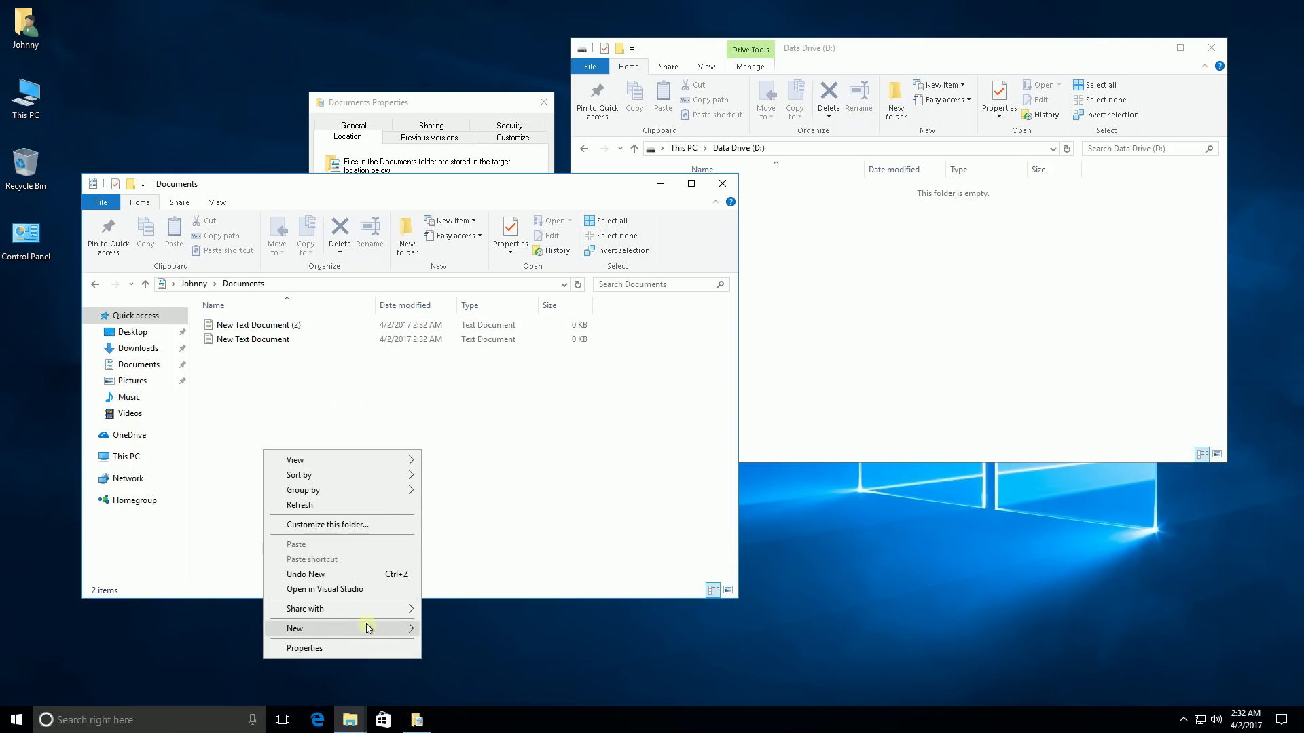
mouse_move(368, 628)
left_click(465, 616)
left_click(406, 483)
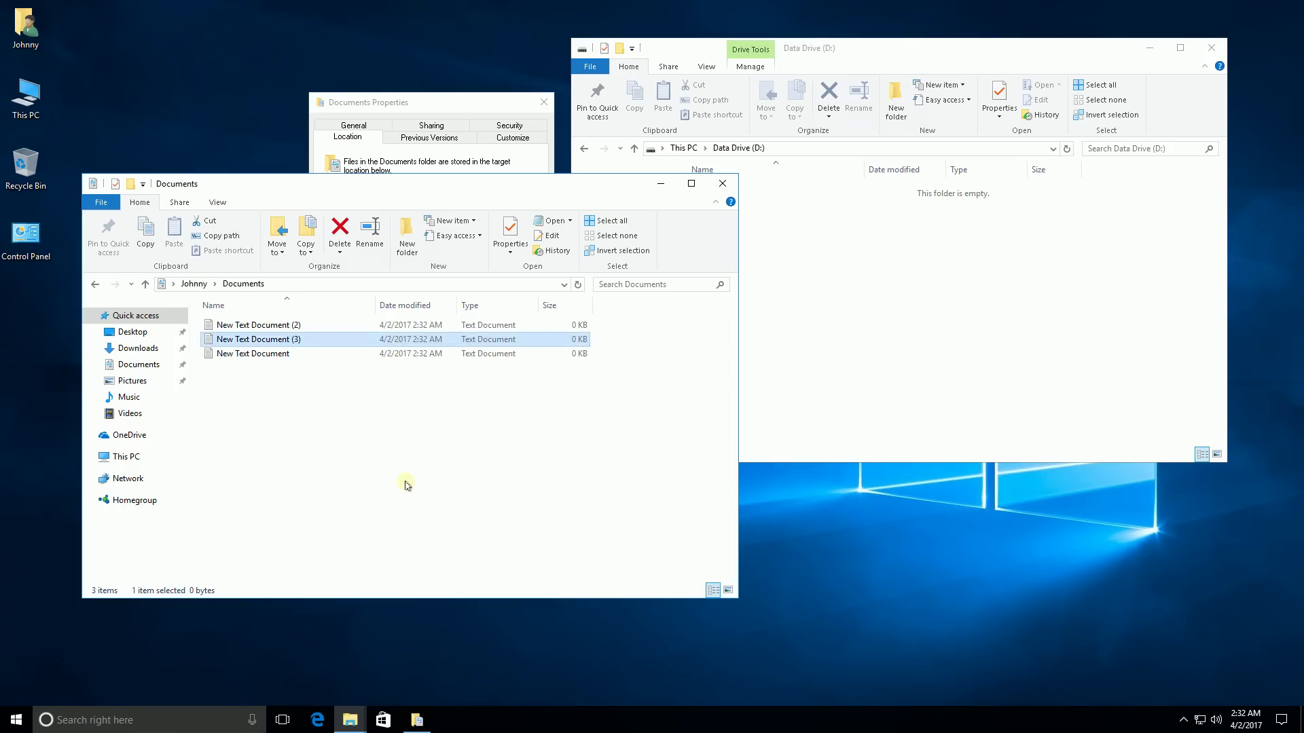
left_click(406, 484)
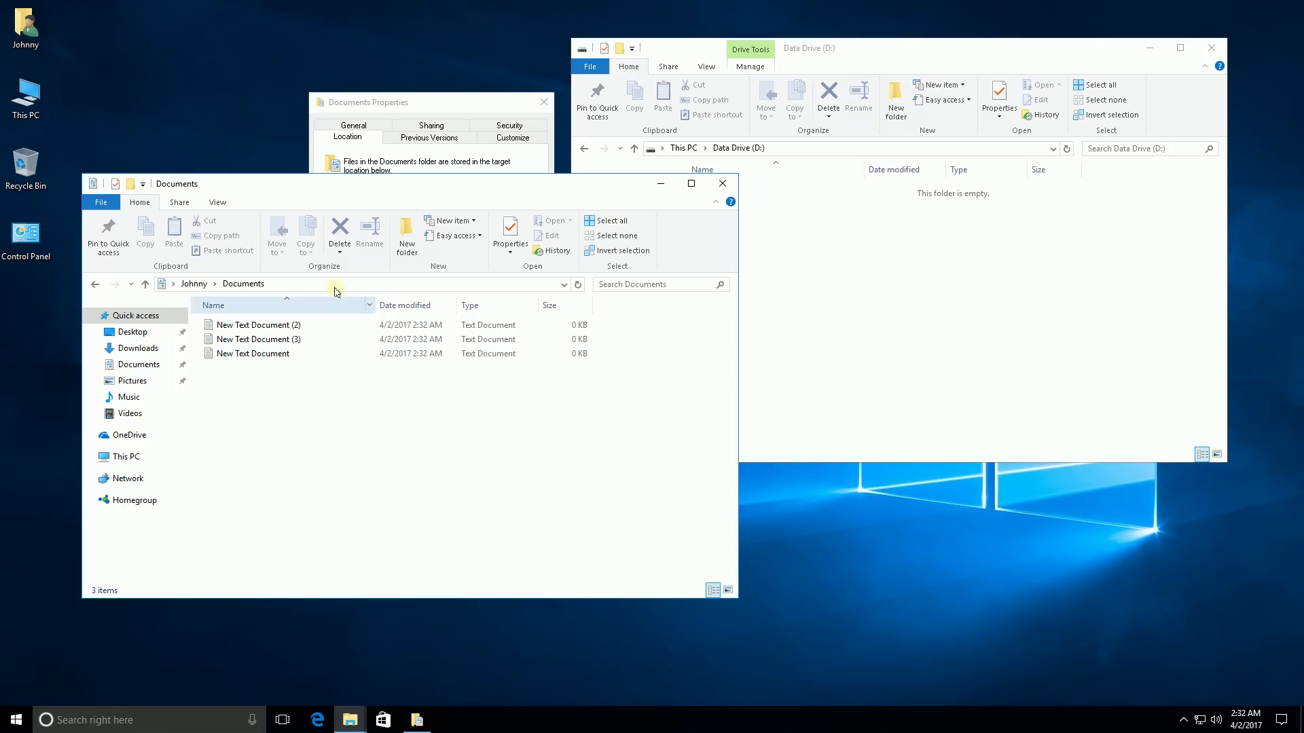
left_click(424, 99)
Step: Apply the D: location for Documents, creating the missing folder and moving the existing files
left_click(522, 416)
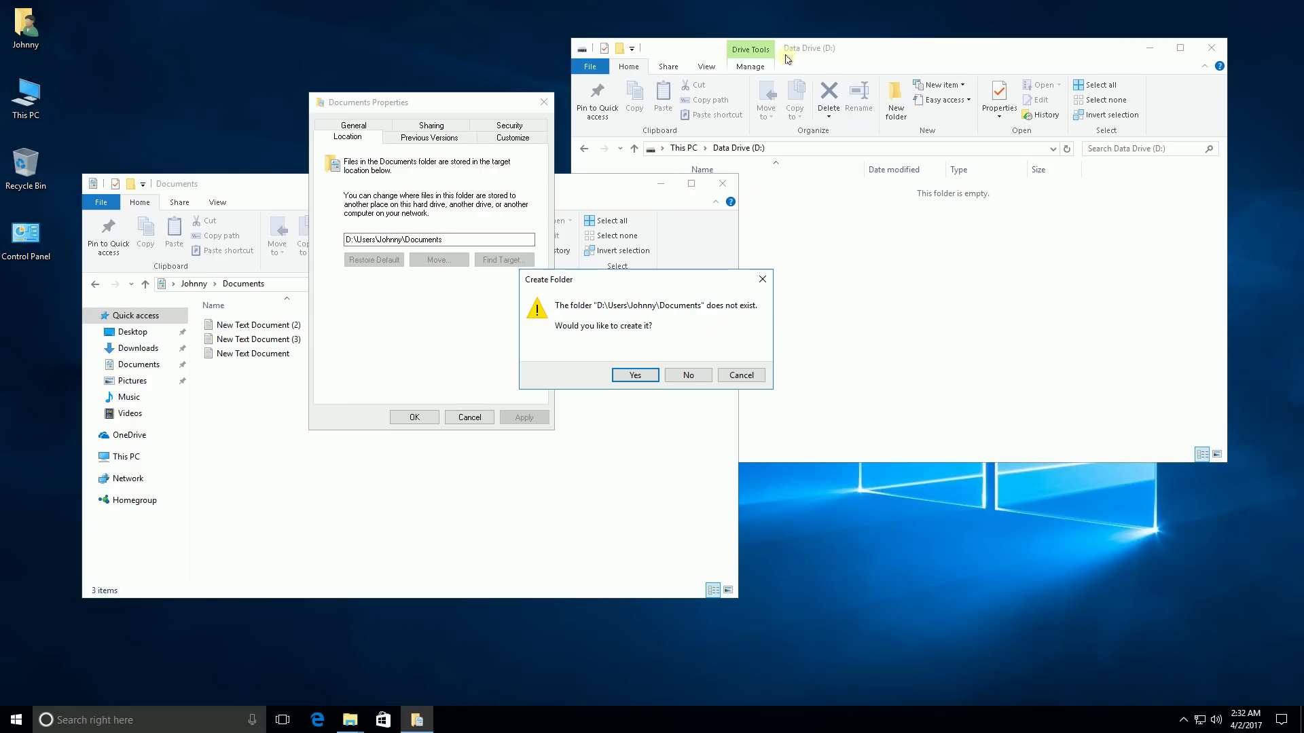
left_click_drag(786, 55, 967, 52)
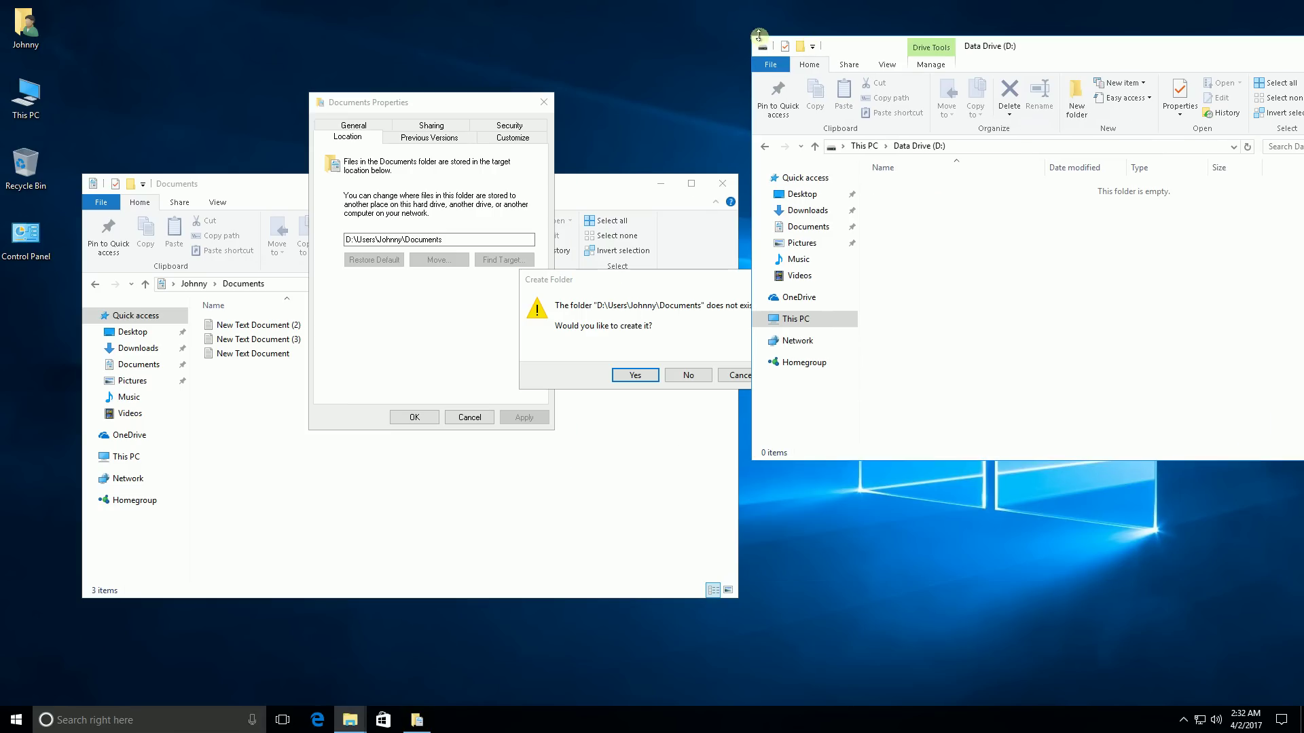
left_click_drag(754, 36, 958, 84)
left_click_drag(1102, 96, 928, 69)
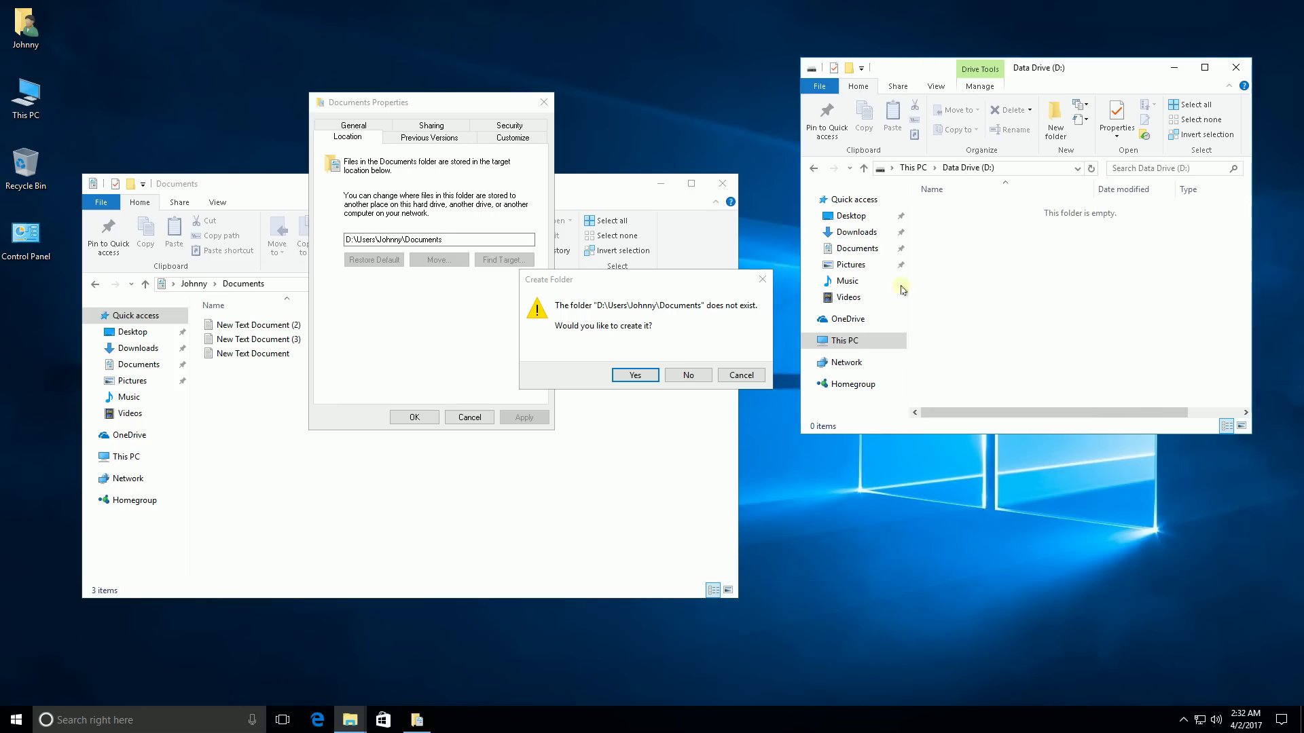
left_click(635, 378)
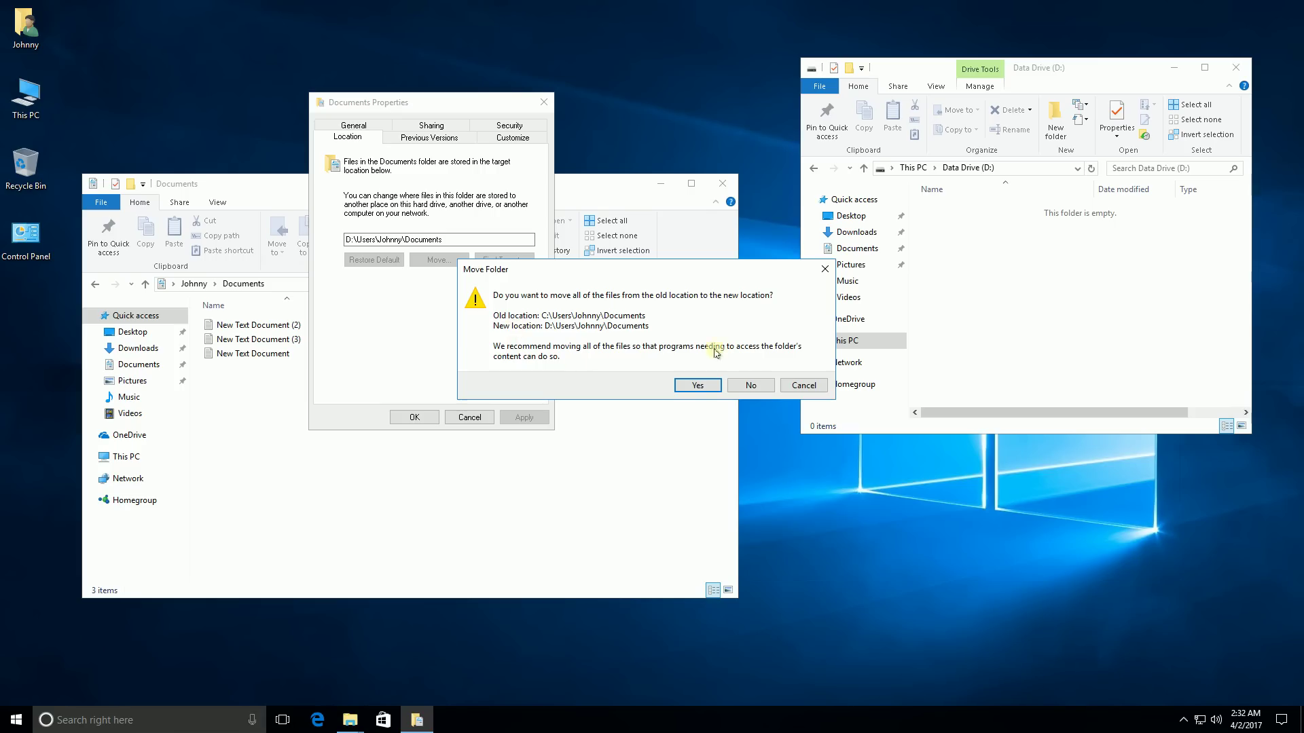
left_click(694, 385)
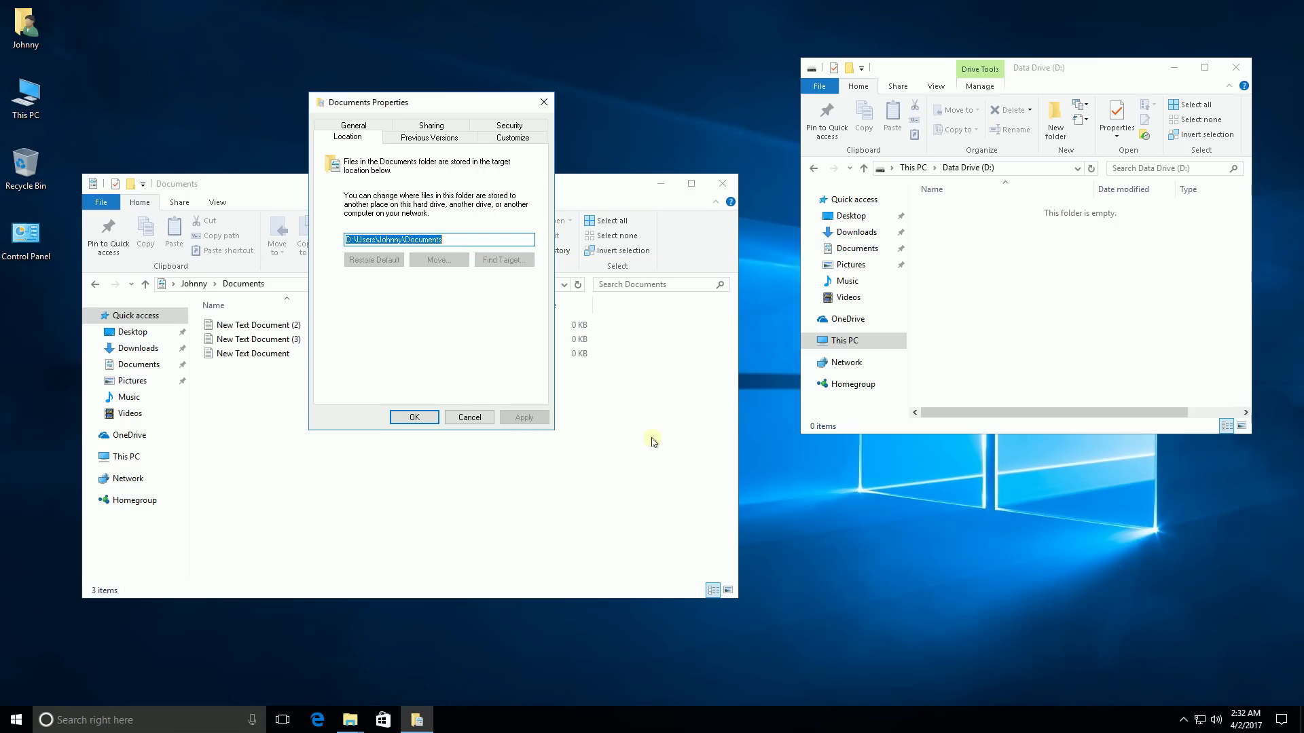
Step: Close Documents Properties and browse to D:\Users\Johnny\Documents to verify the three text files
left_click(414, 418)
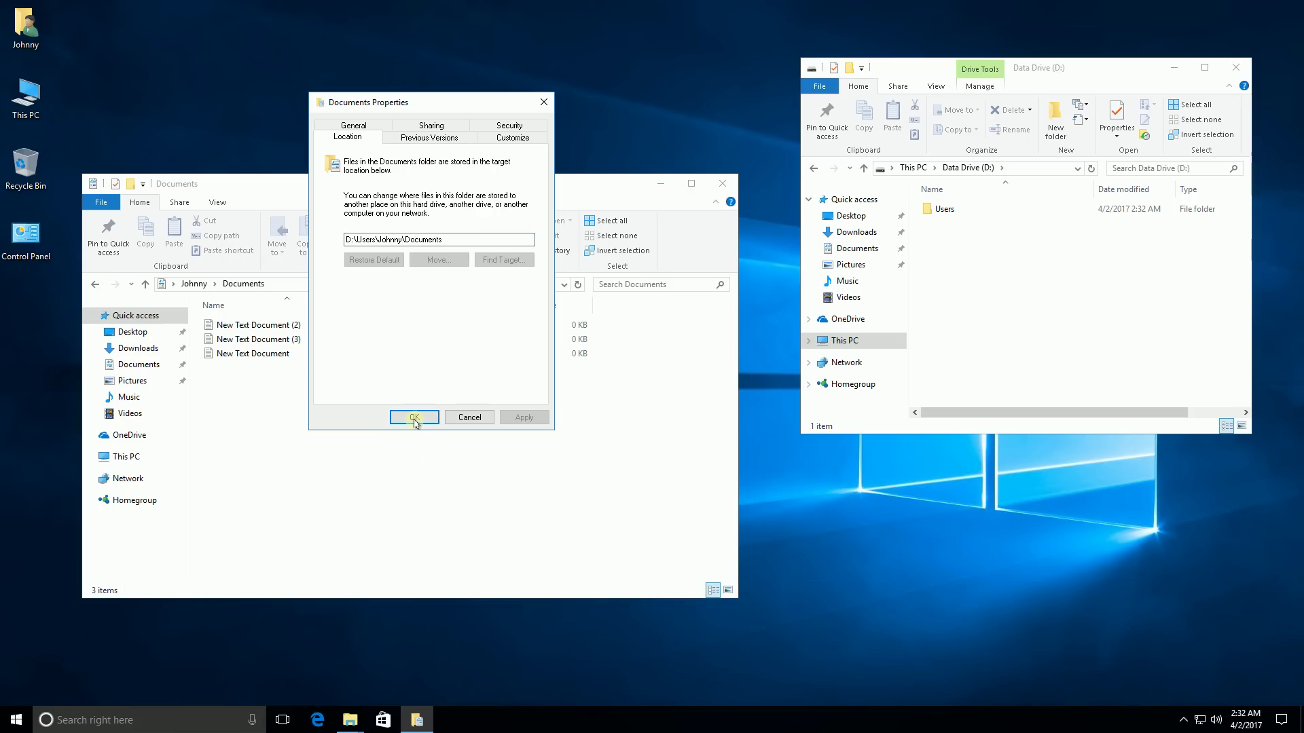
double_click(937, 211)
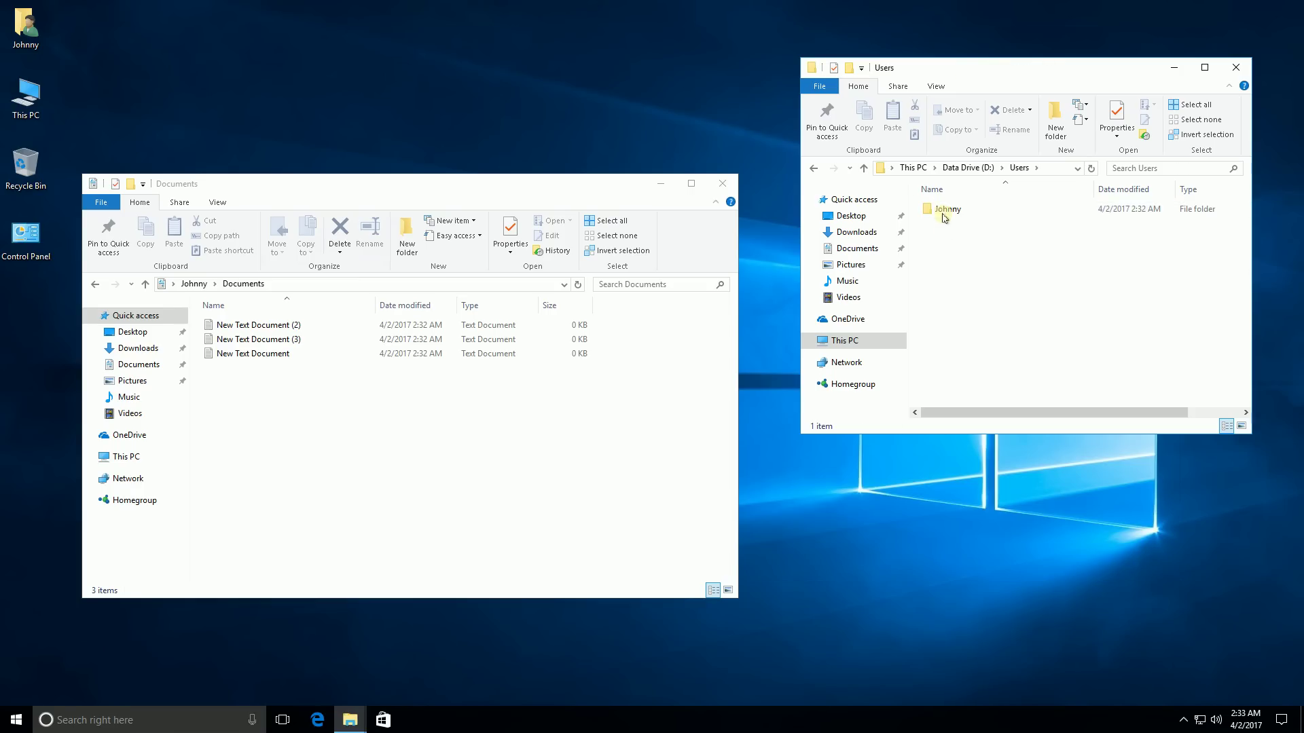
double_click(942, 212)
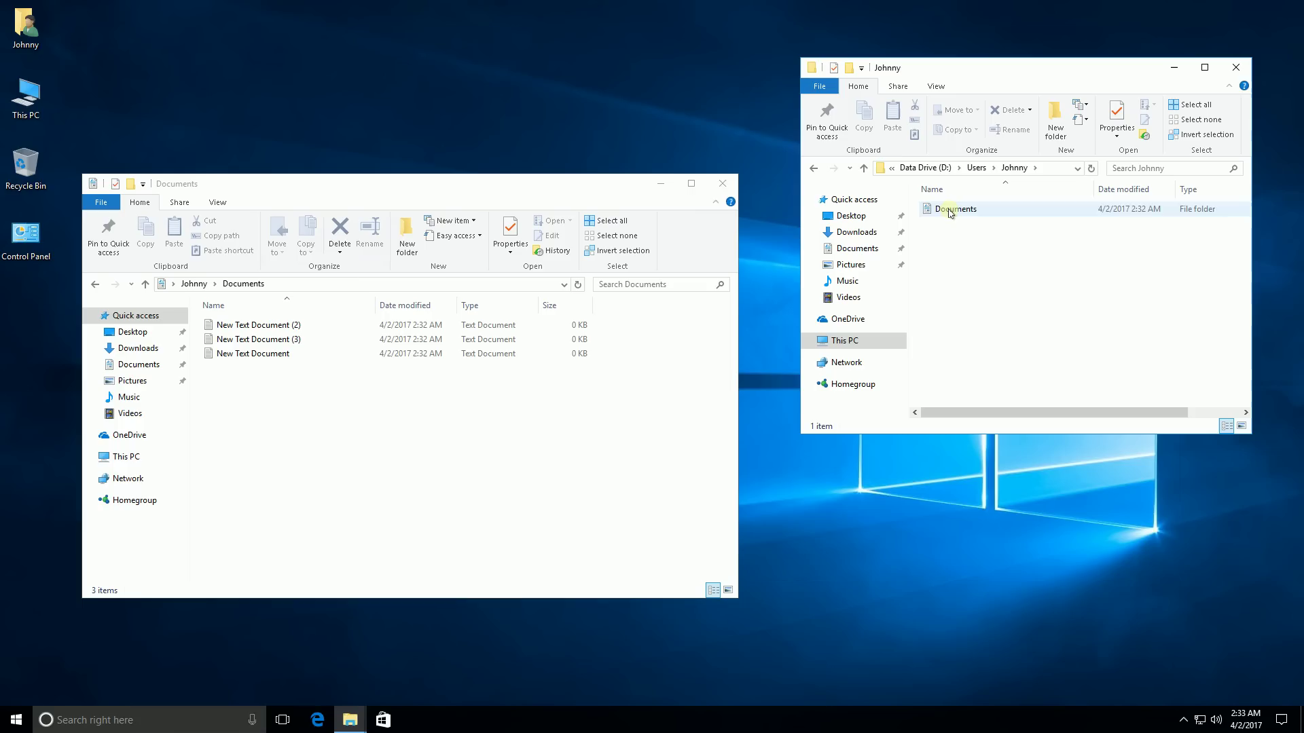
double_click(950, 210)
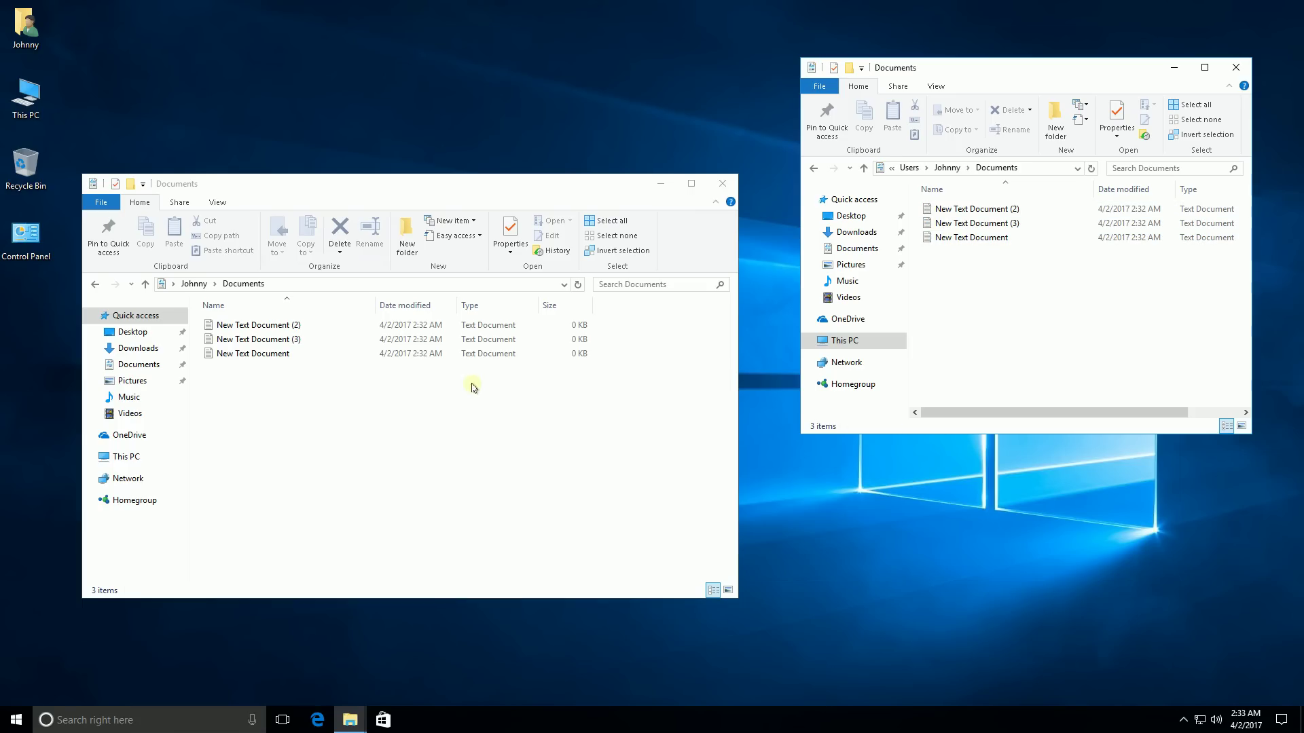
left_click(448, 424)
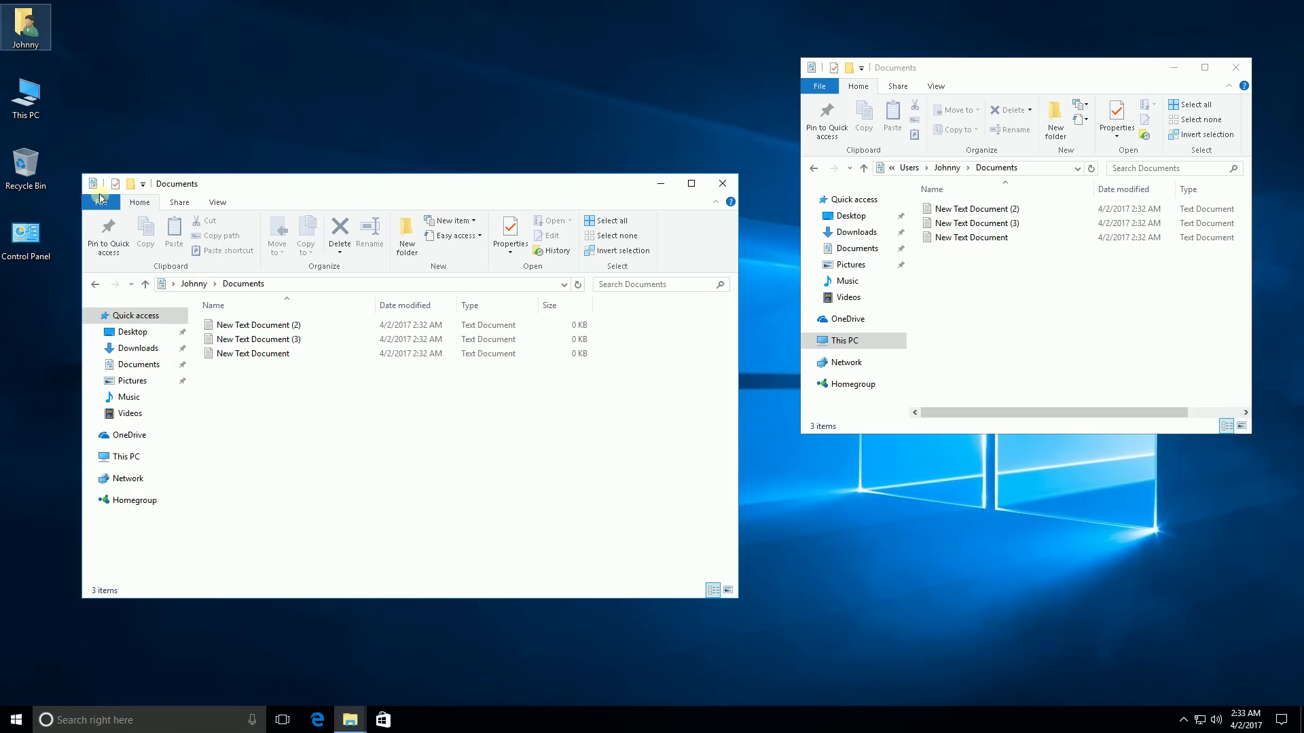
Step: Open Contacts Properties on the Location tab and change the path's drive letter to D
left_click(95, 284)
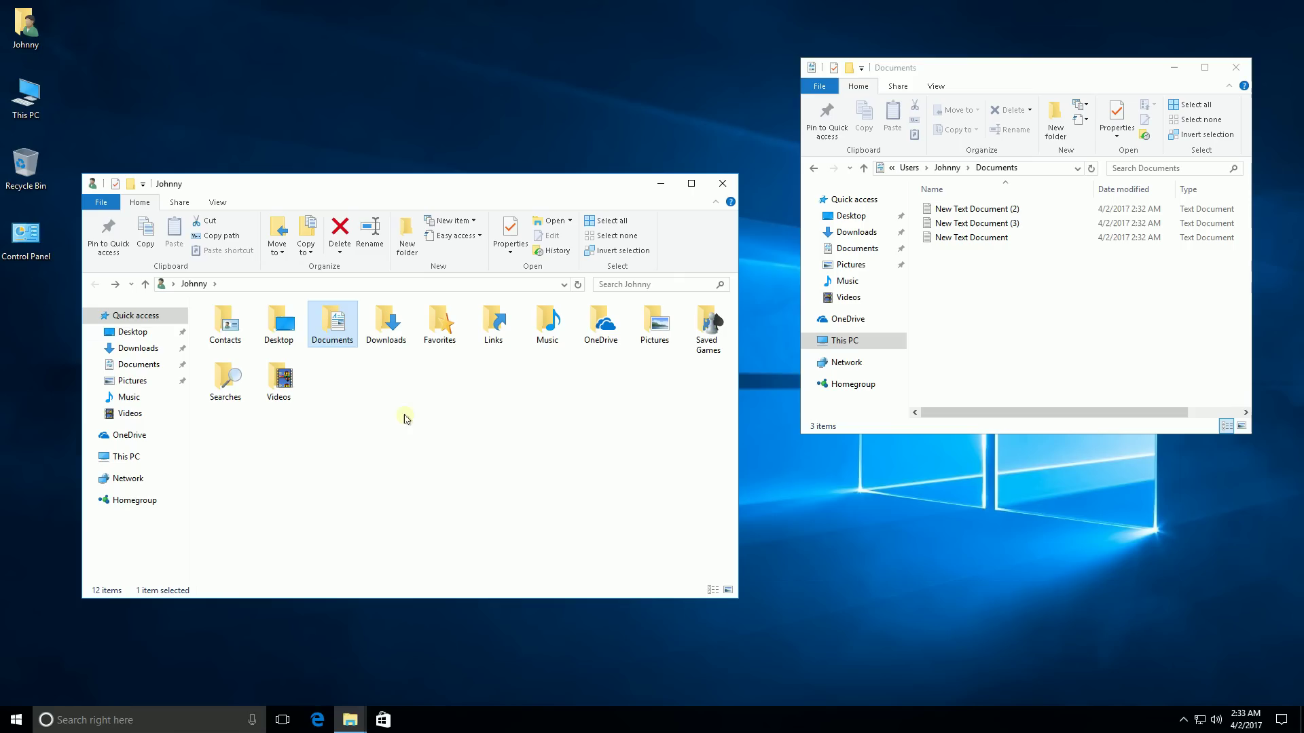
left_click(225, 324)
right_click(226, 324)
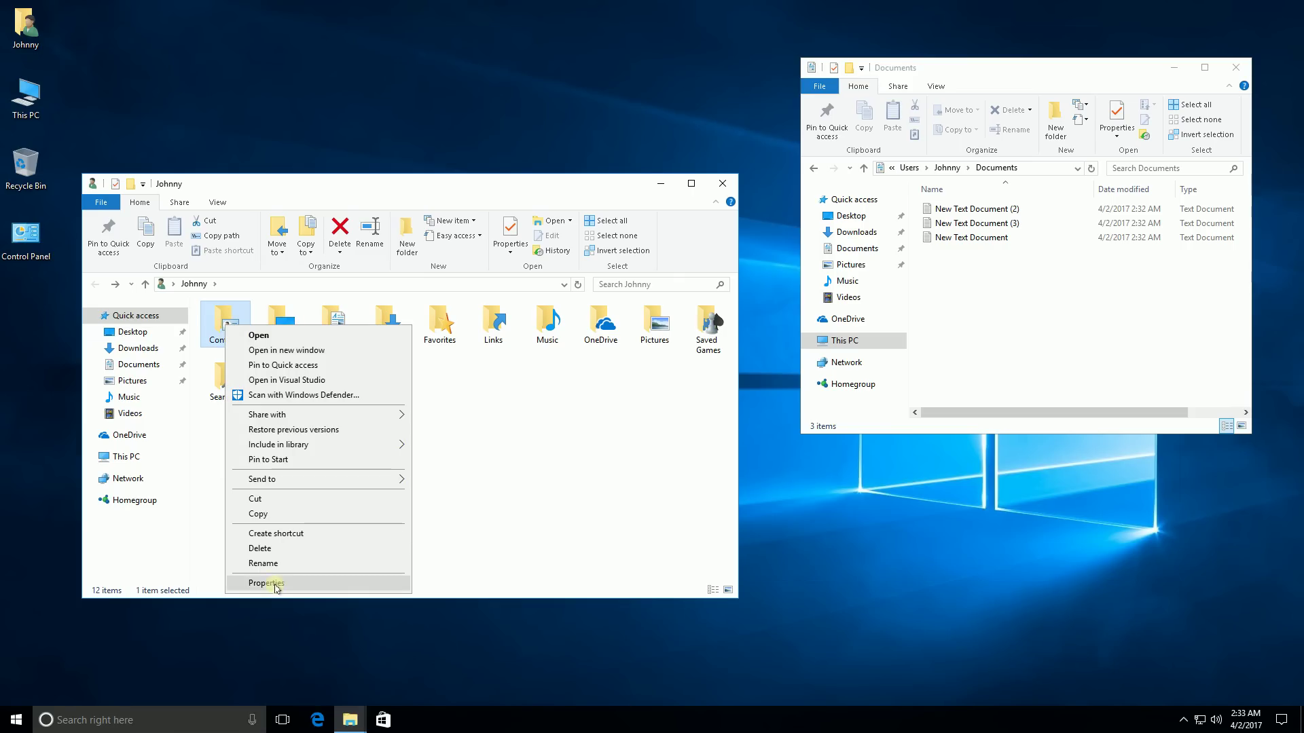
left_click(267, 584)
left_click(353, 359)
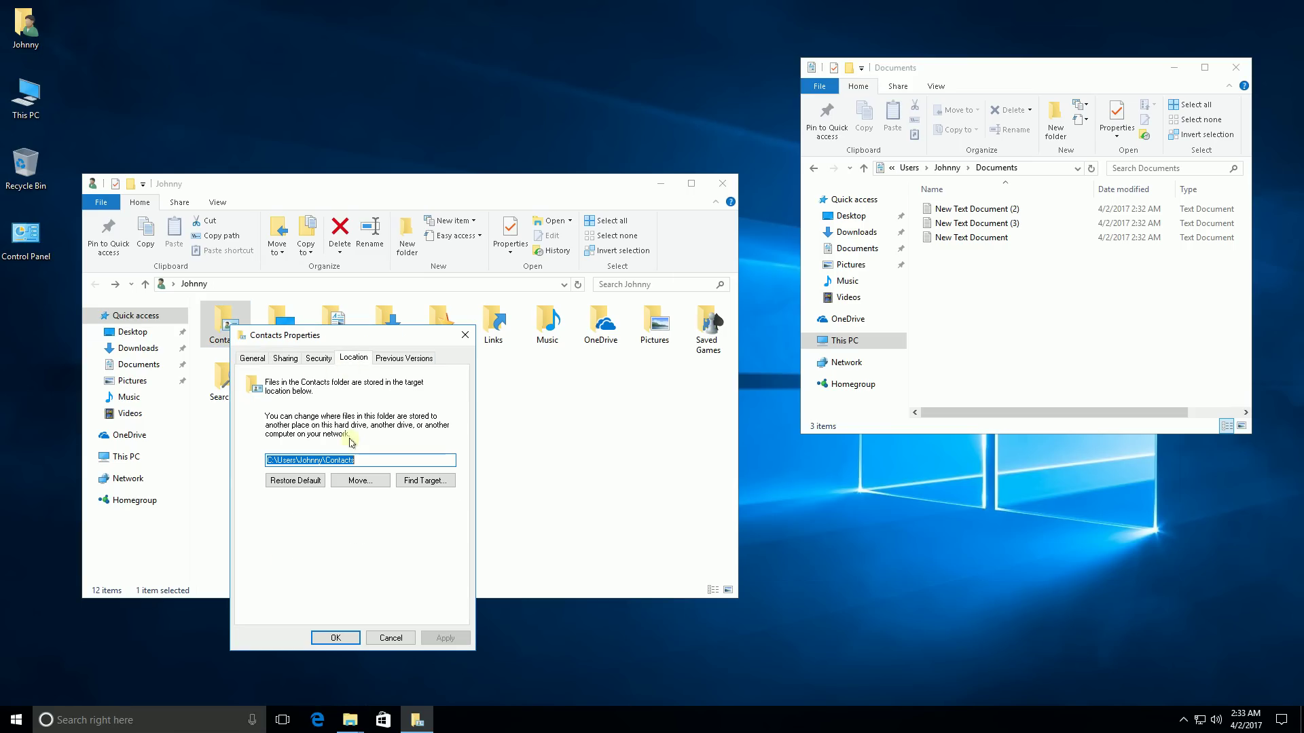
left_click(271, 462)
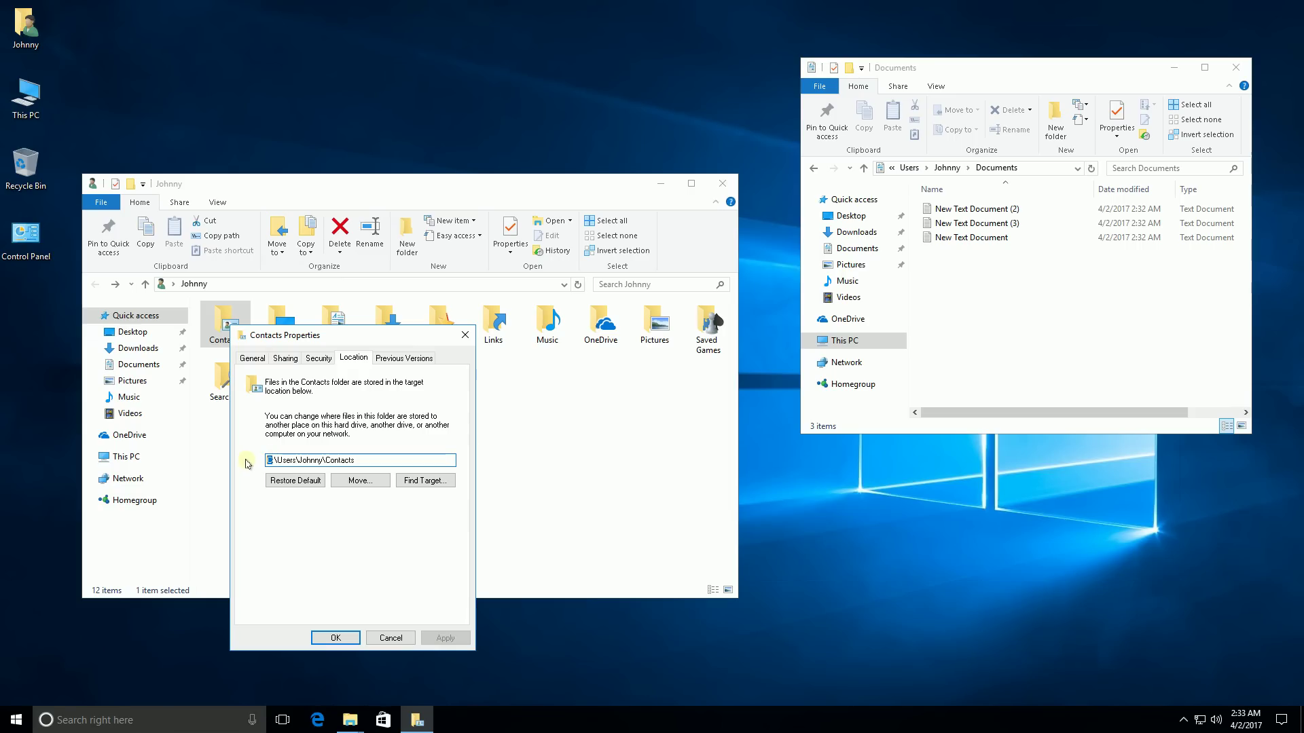
type("D")
Step: Apply the new Contacts path, create the D: folder, move its files, and close the dialog
left_click(339, 640)
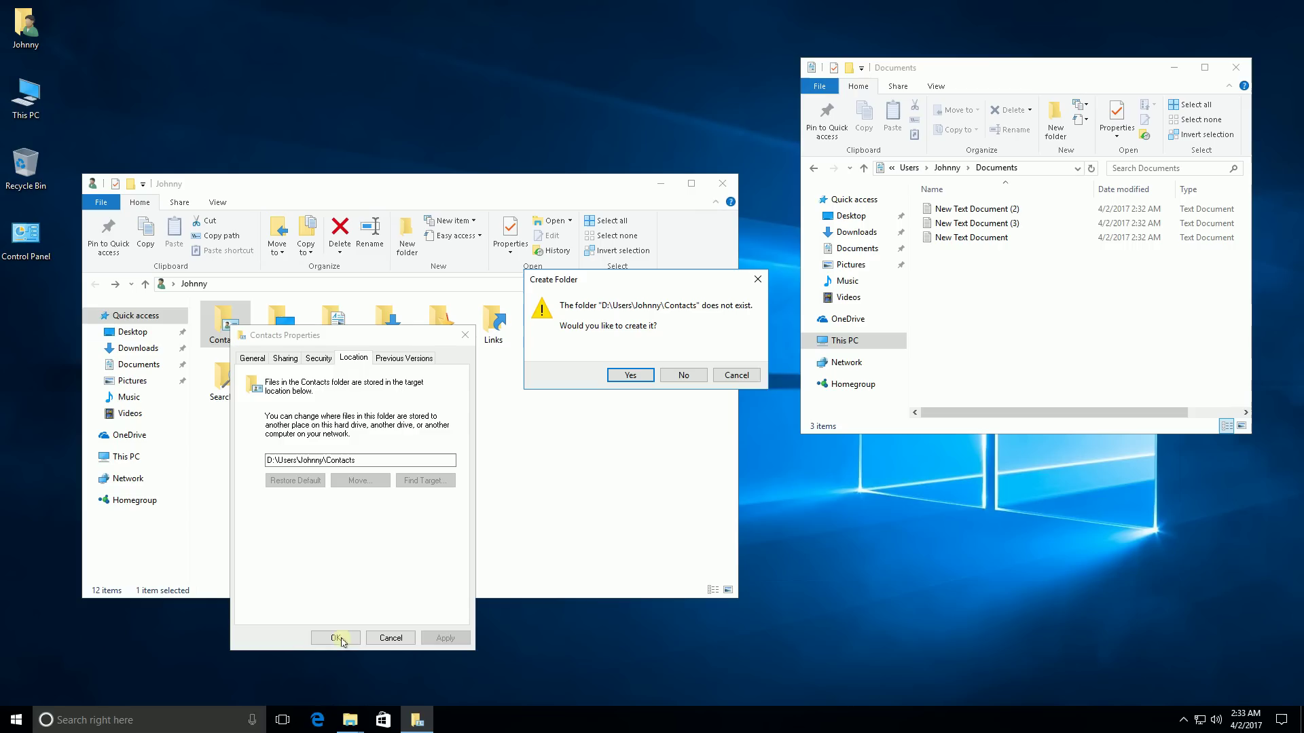
left_click(625, 374)
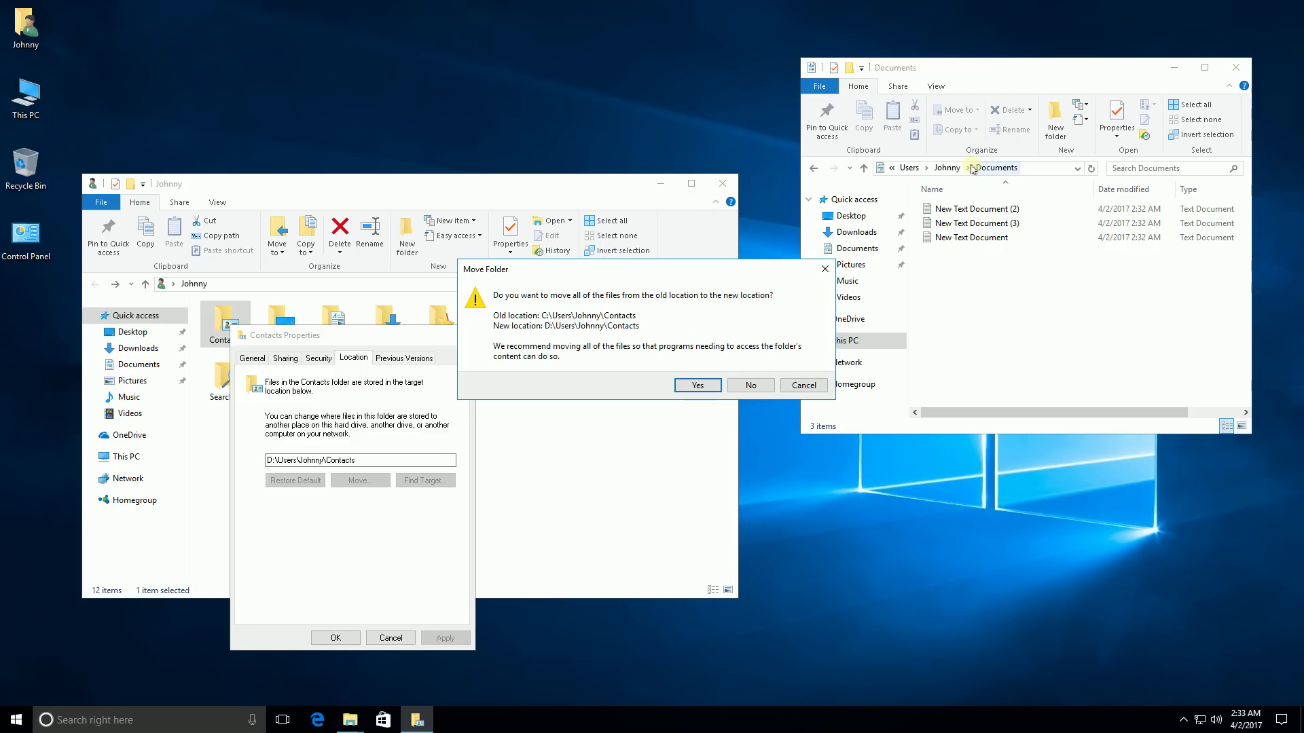
left_click(909, 168)
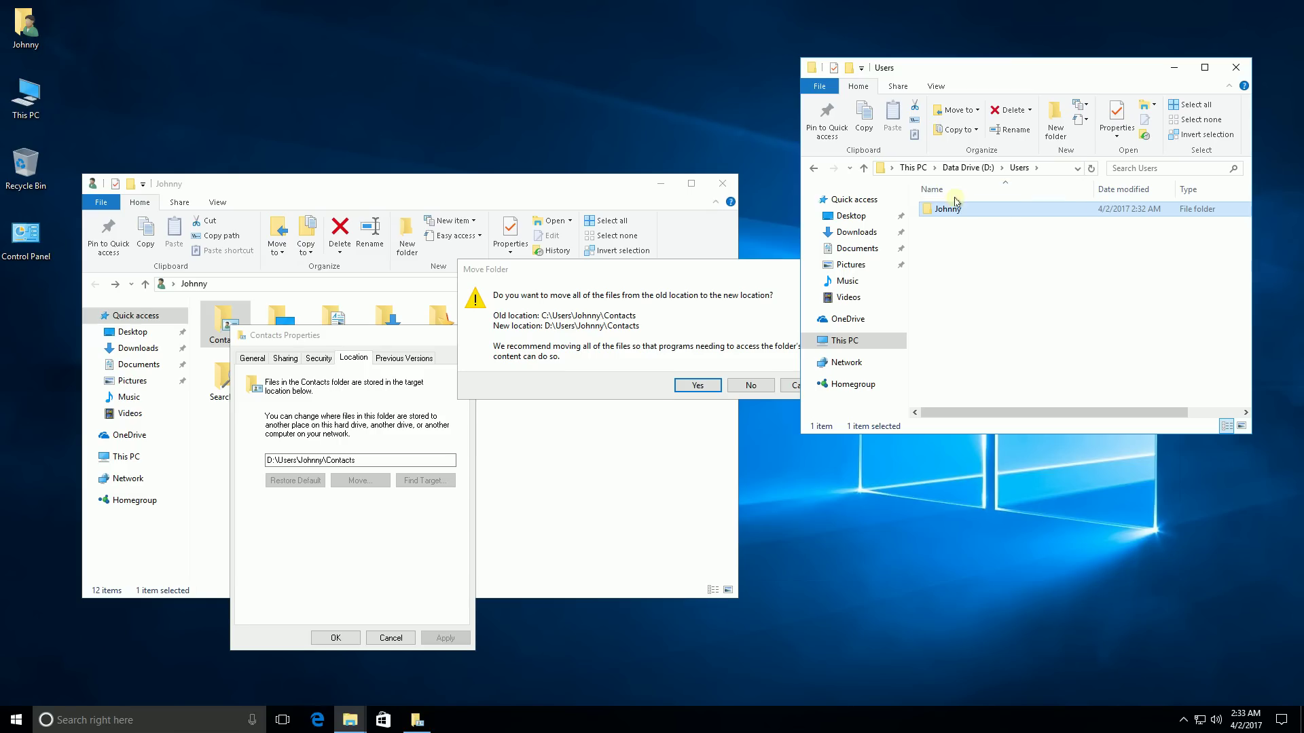
double_click(952, 210)
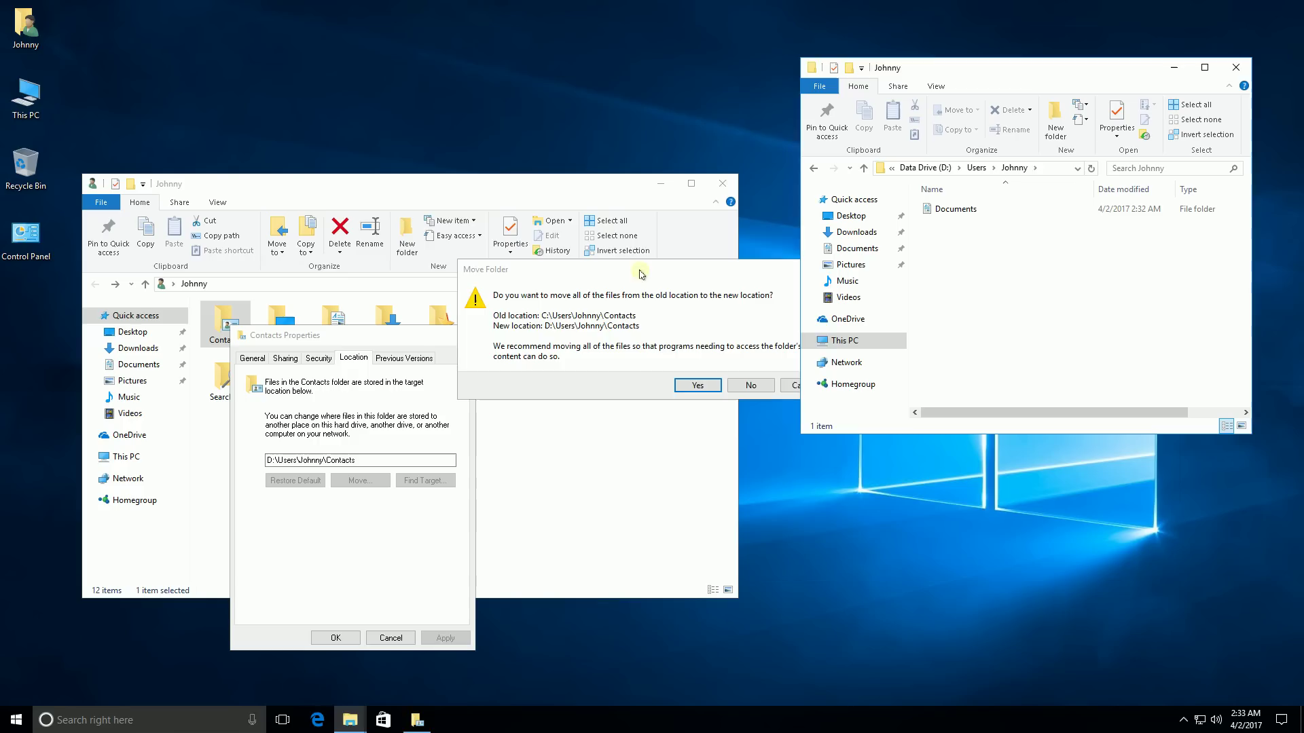
left_click_drag(516, 269, 362, 89)
left_click(543, 203)
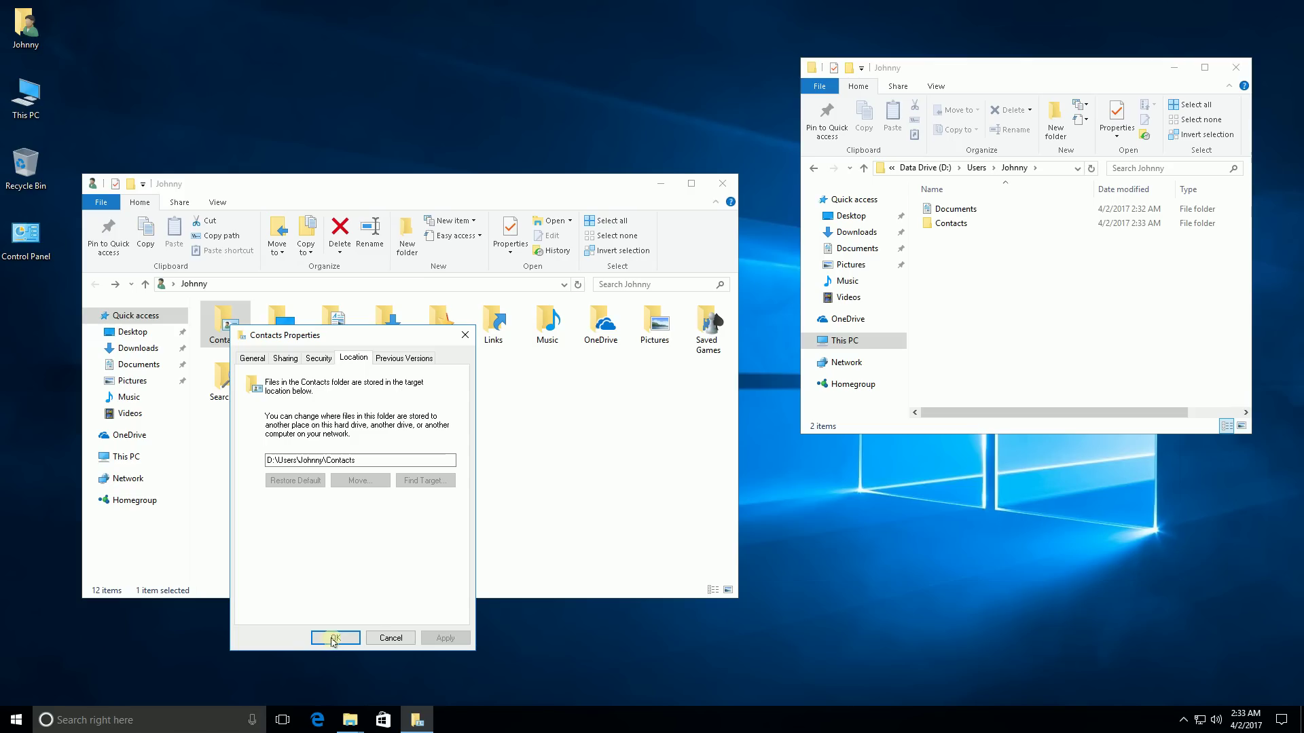
key("Return")
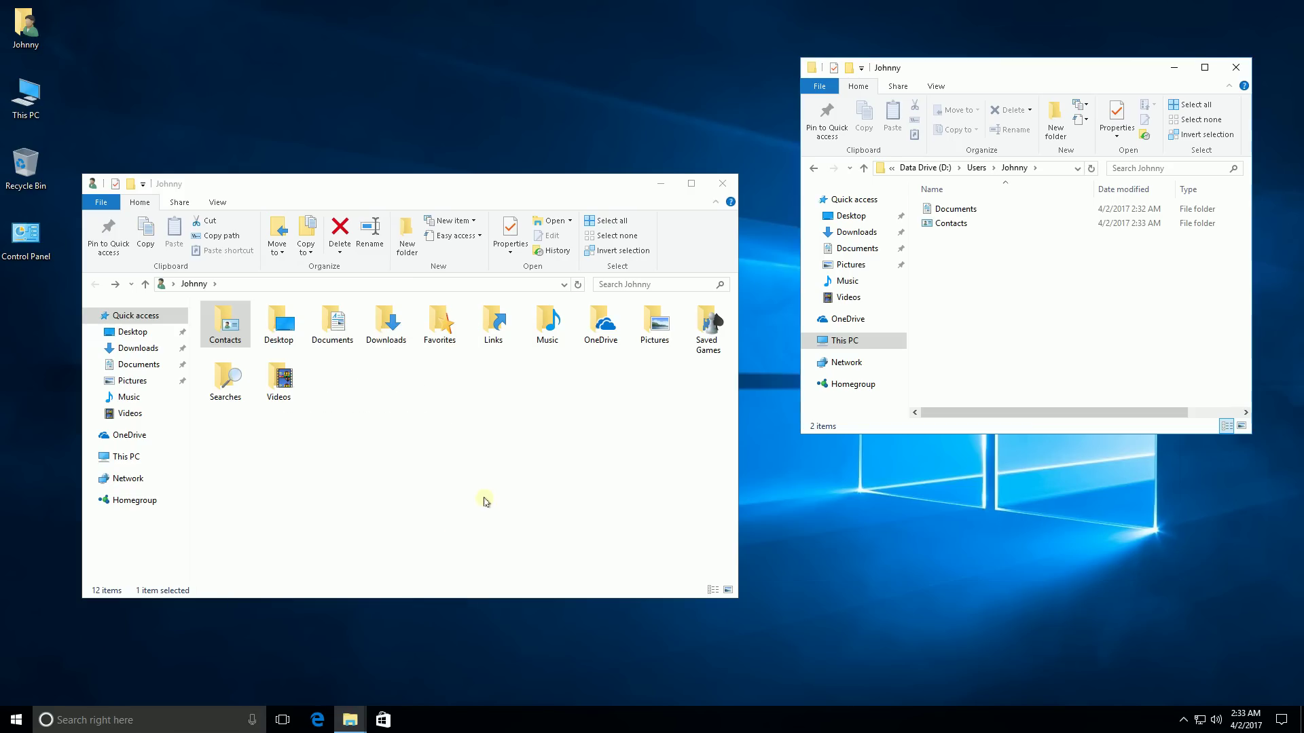
Step: Create a New Text Document on the desktop
left_click(948, 224)
left_click(274, 322)
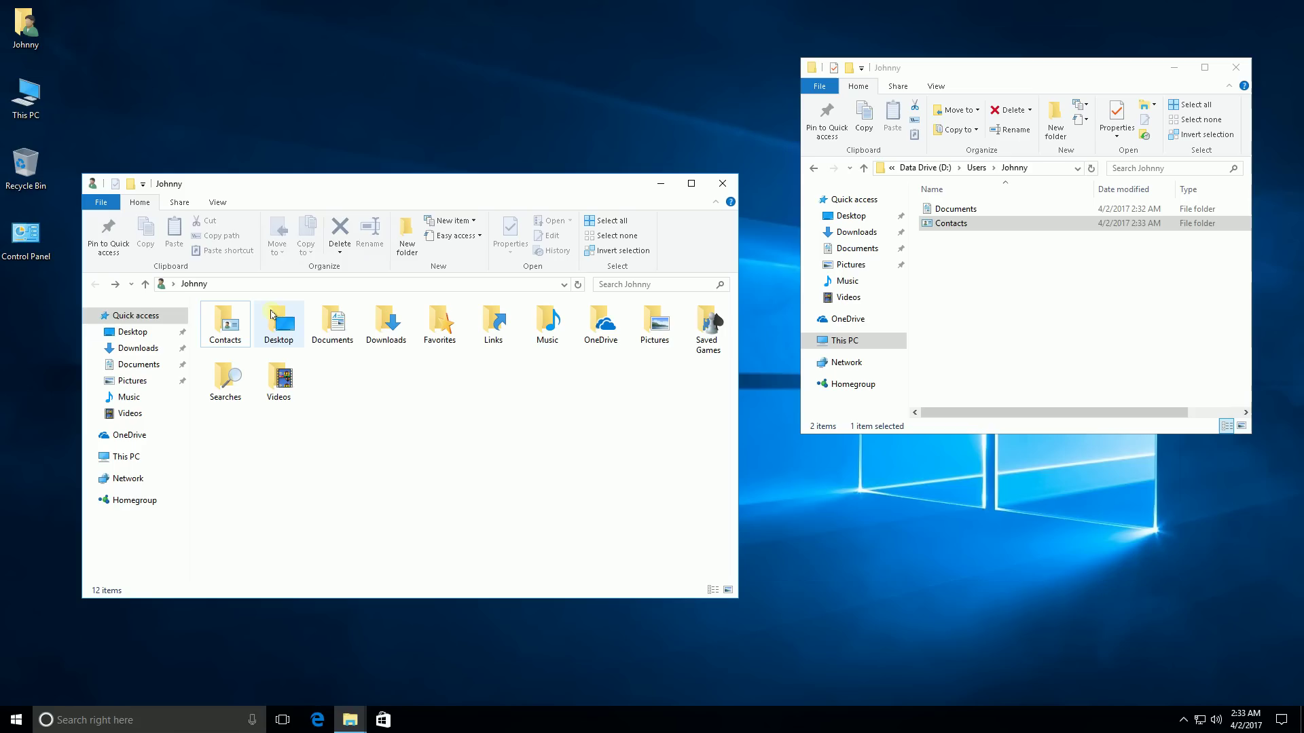
right_click(275, 322)
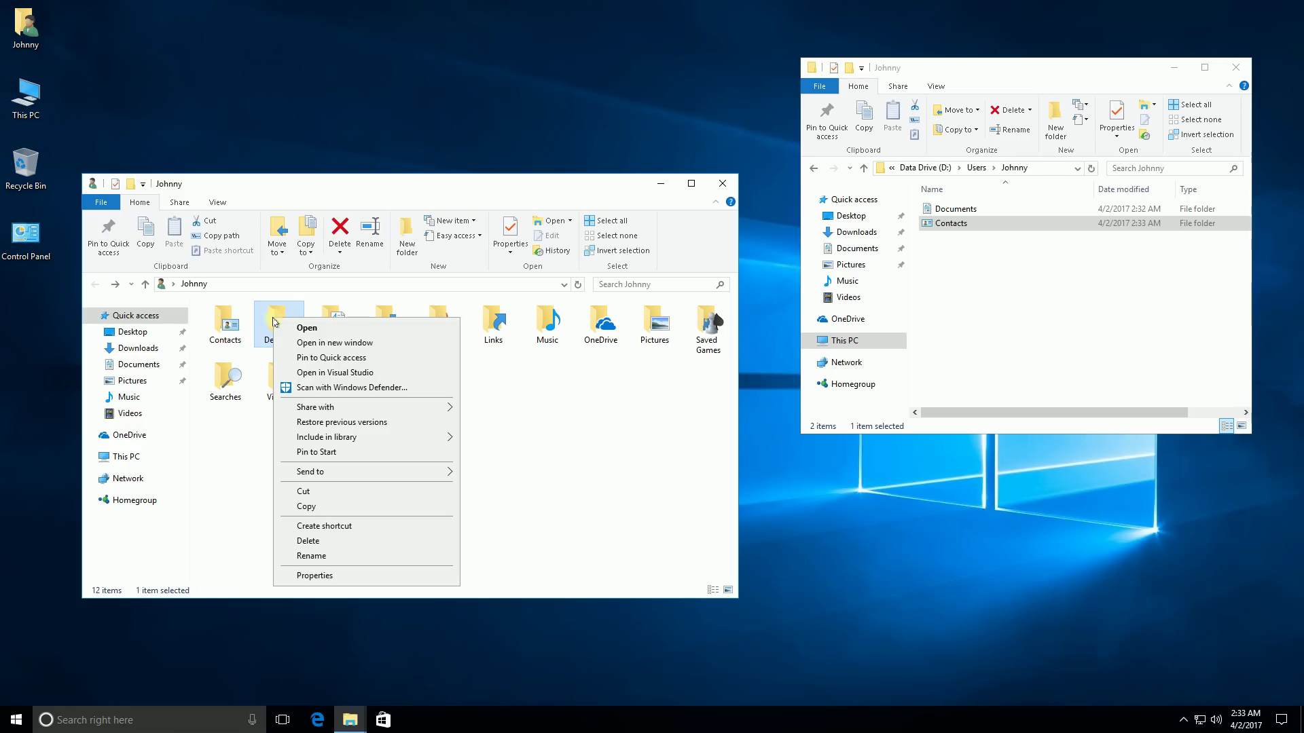
left_click(32, 313)
right_click(21, 327)
mouse_move(81, 460)
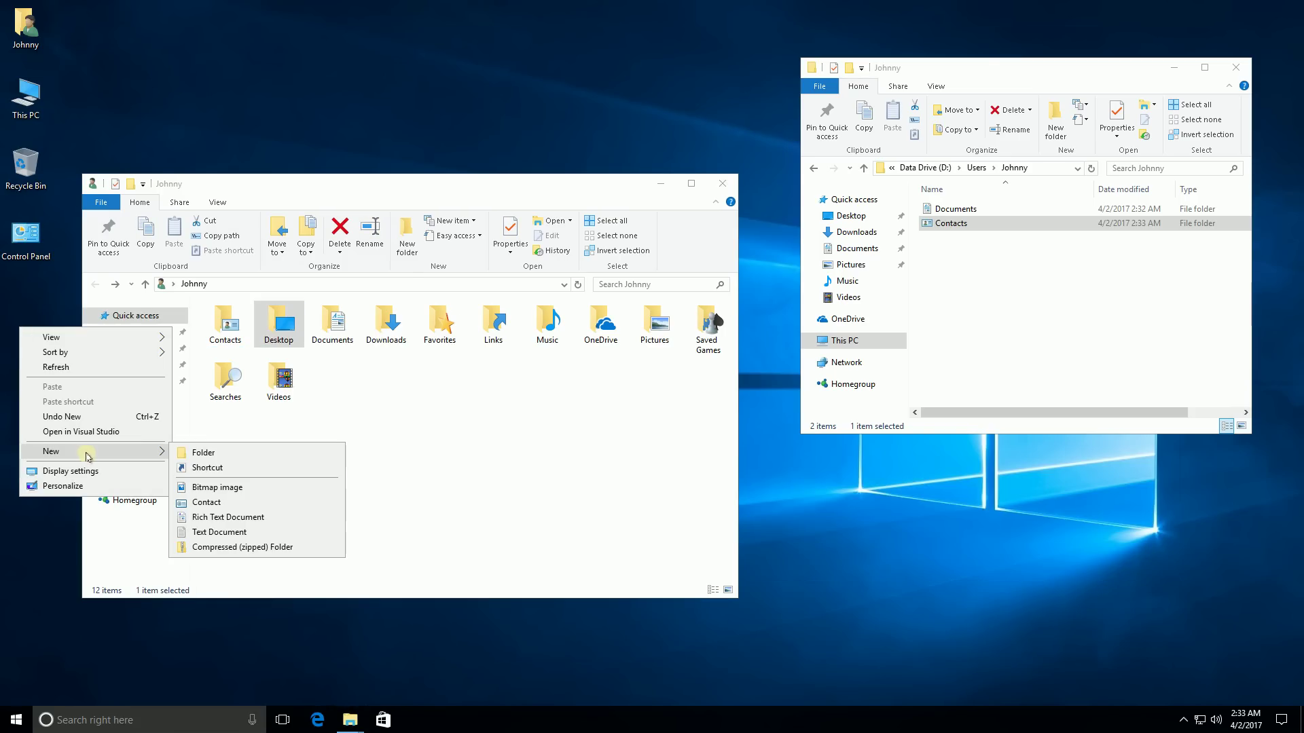
left_click(215, 533)
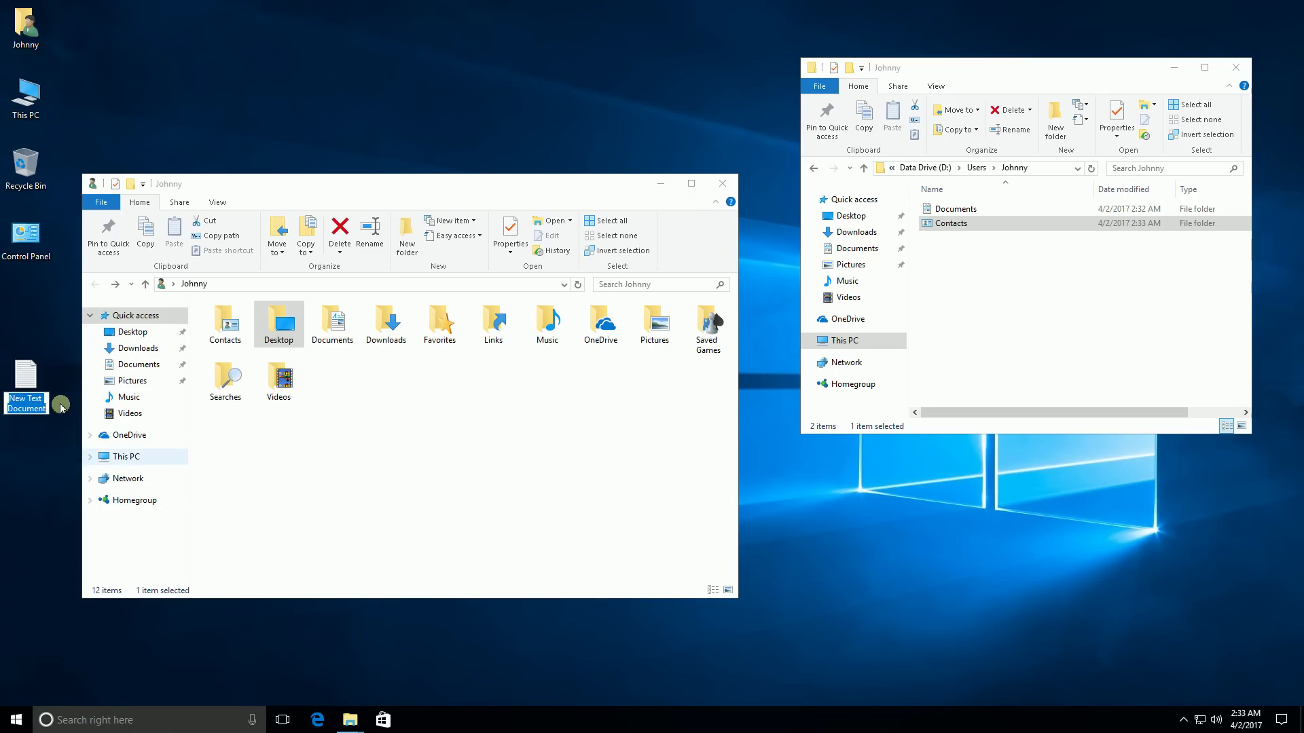
Step: Add a New Bitmap Image to the desktop and open the Desktop folder to confirm both files
right_click(39, 454)
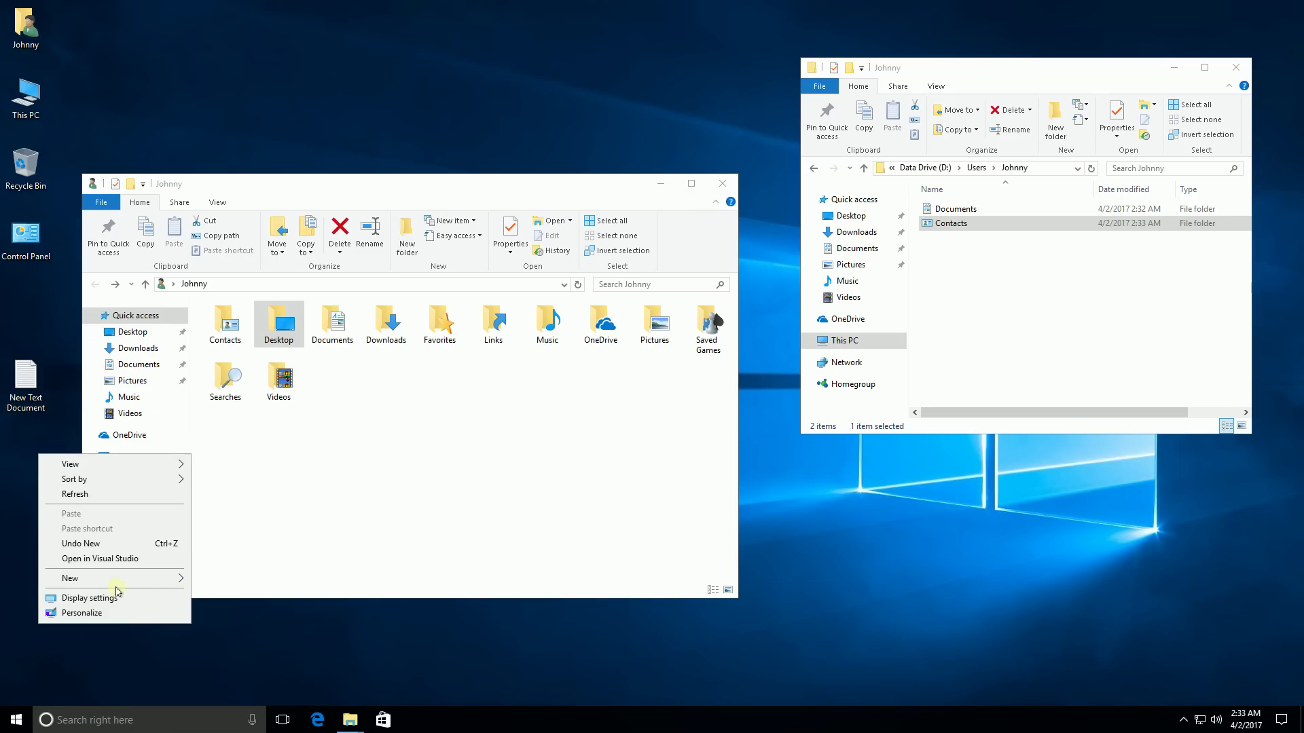
mouse_move(133, 580)
left_click(231, 615)
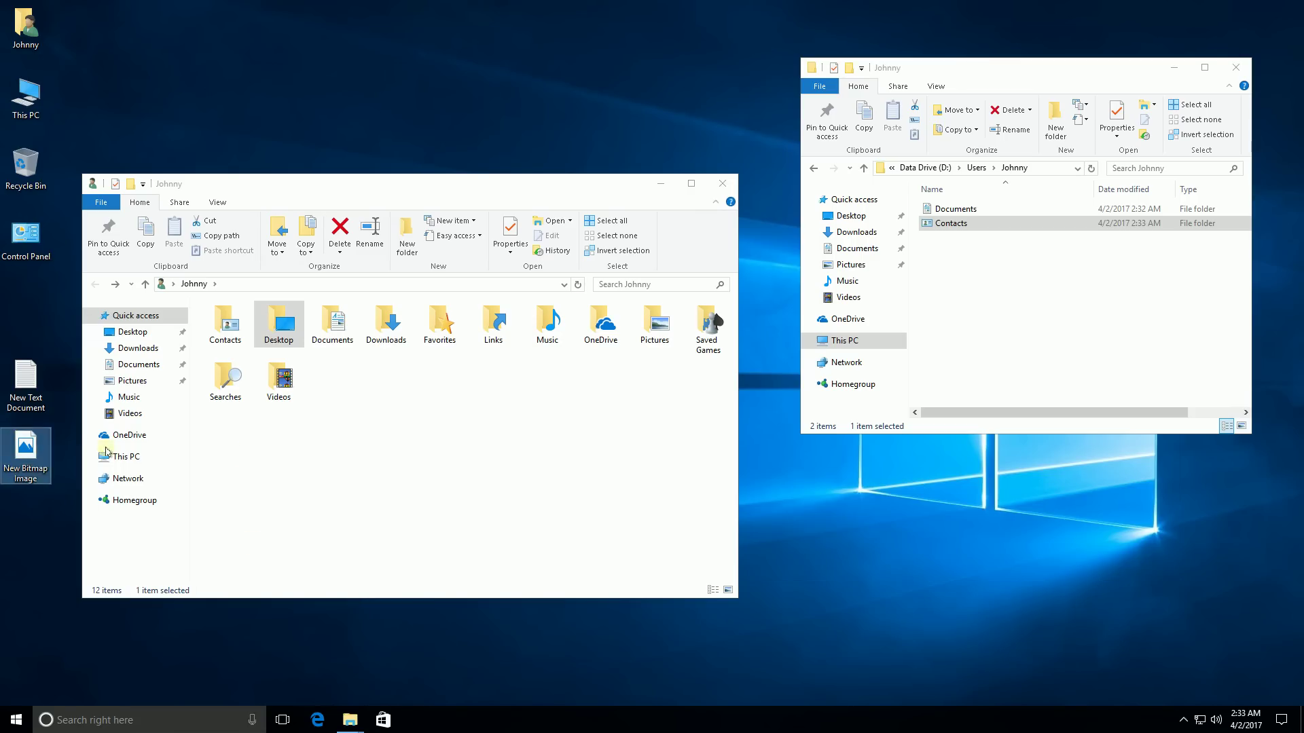
left_click(312, 451)
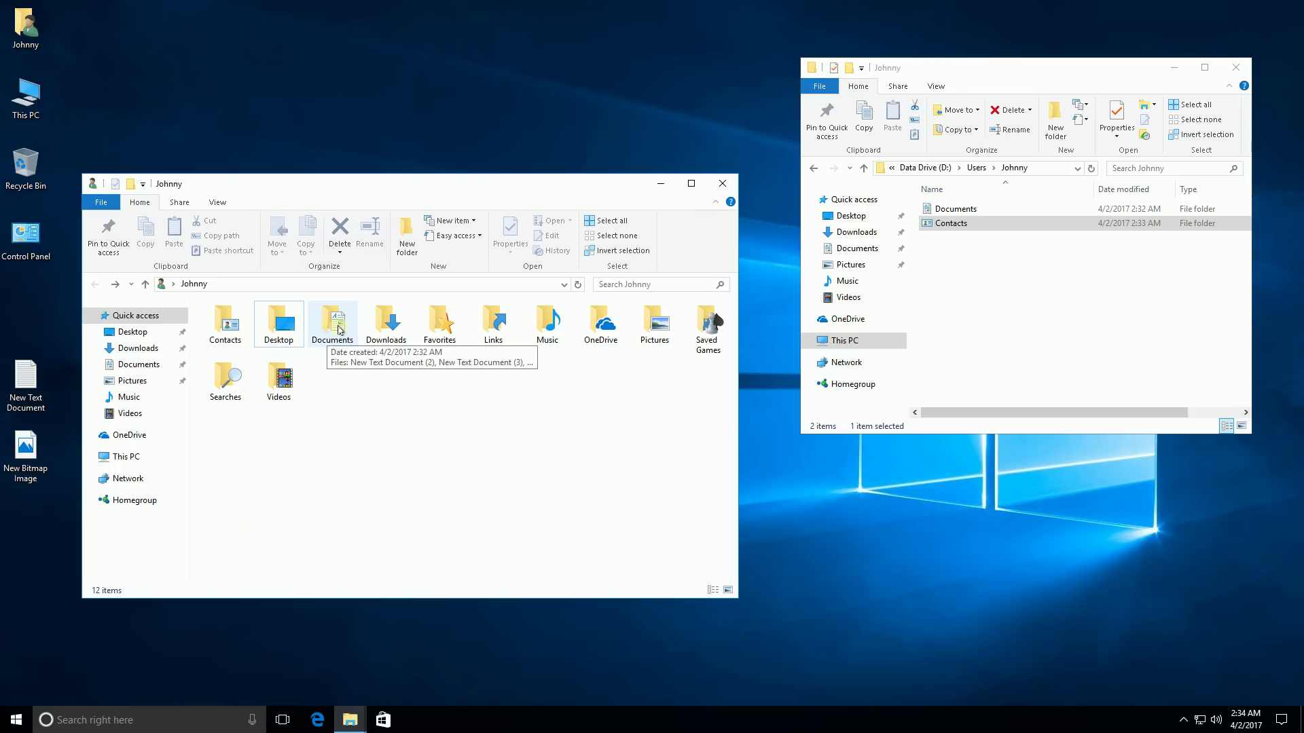
double_click(282, 322)
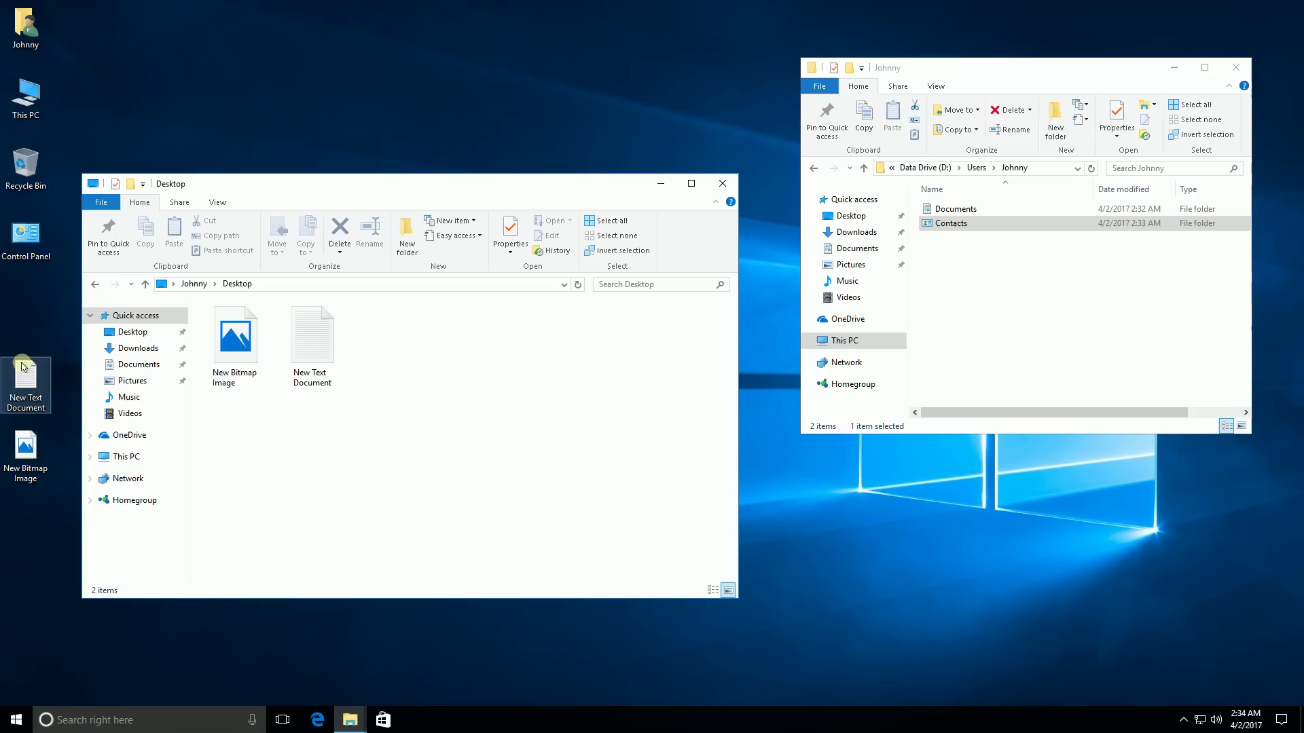
Step: Open the Desktop folder's Location properties and change its path to D:\Users\Johnny\Desktop
left_click(95, 284)
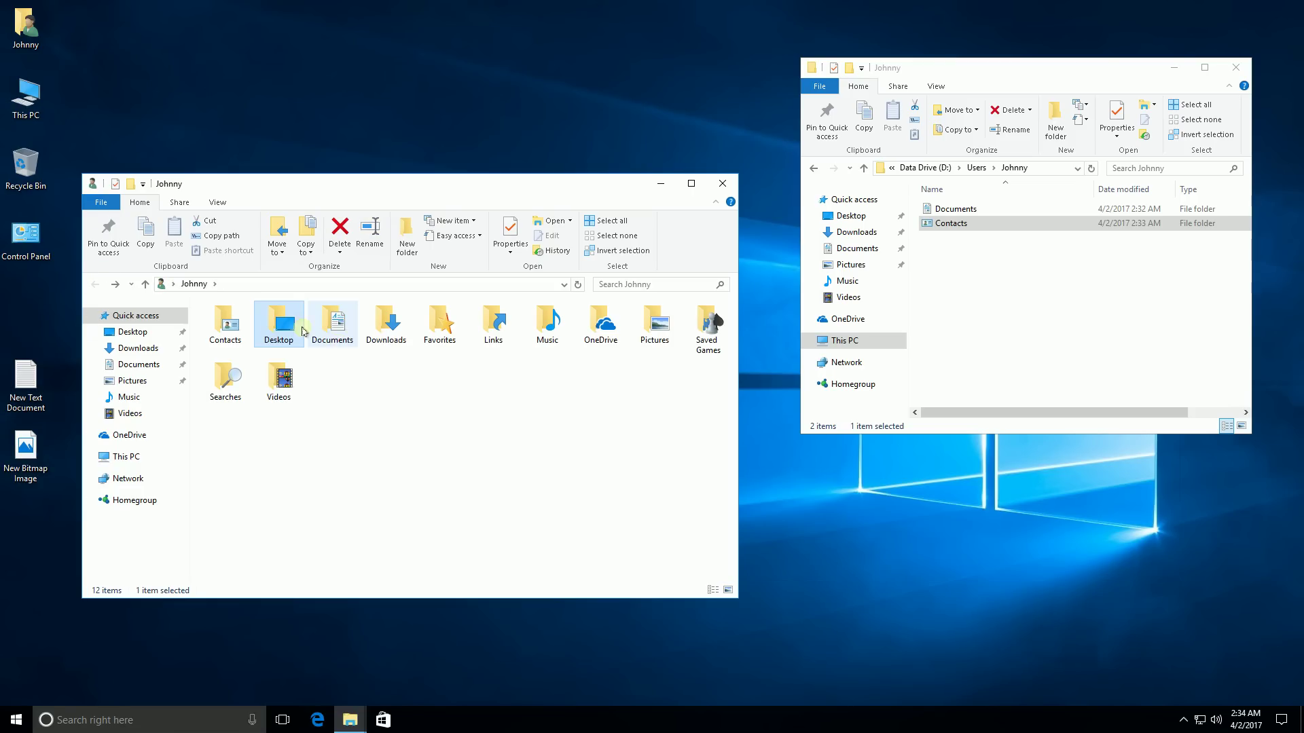
right_click(303, 331)
left_click(307, 584)
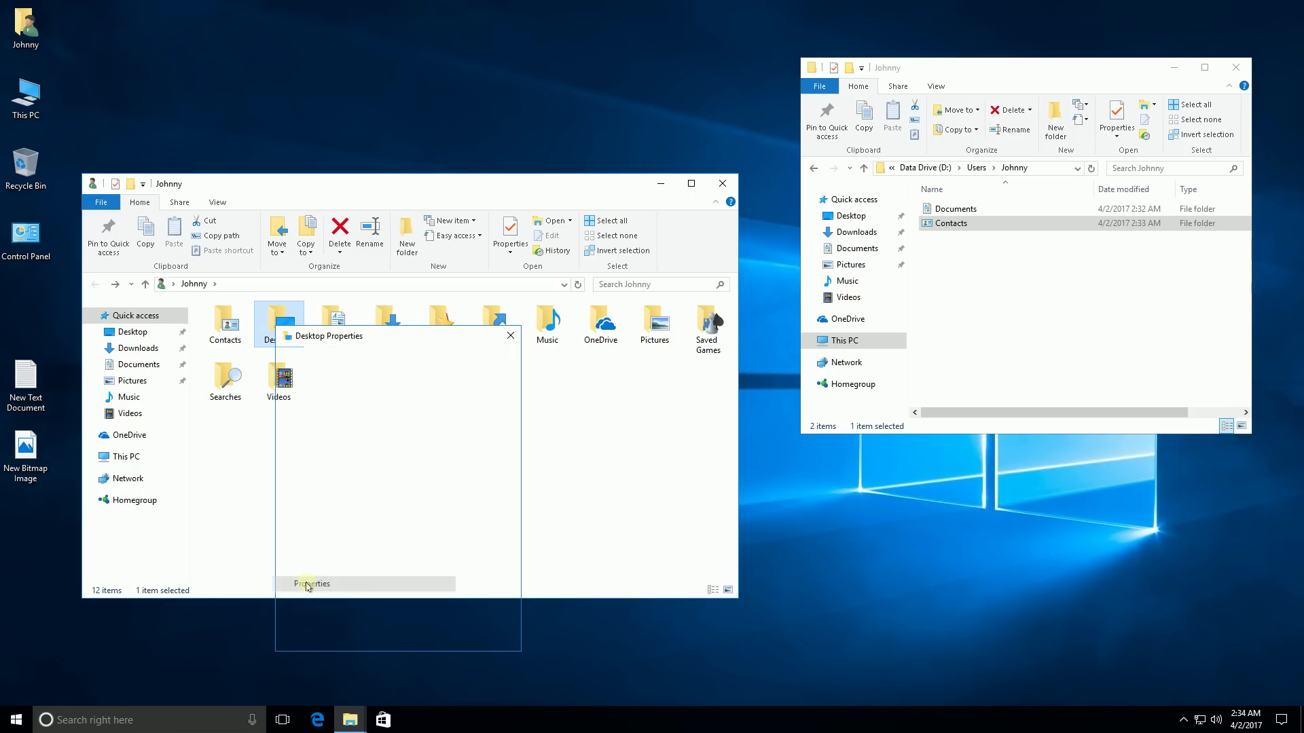
left_click(399, 358)
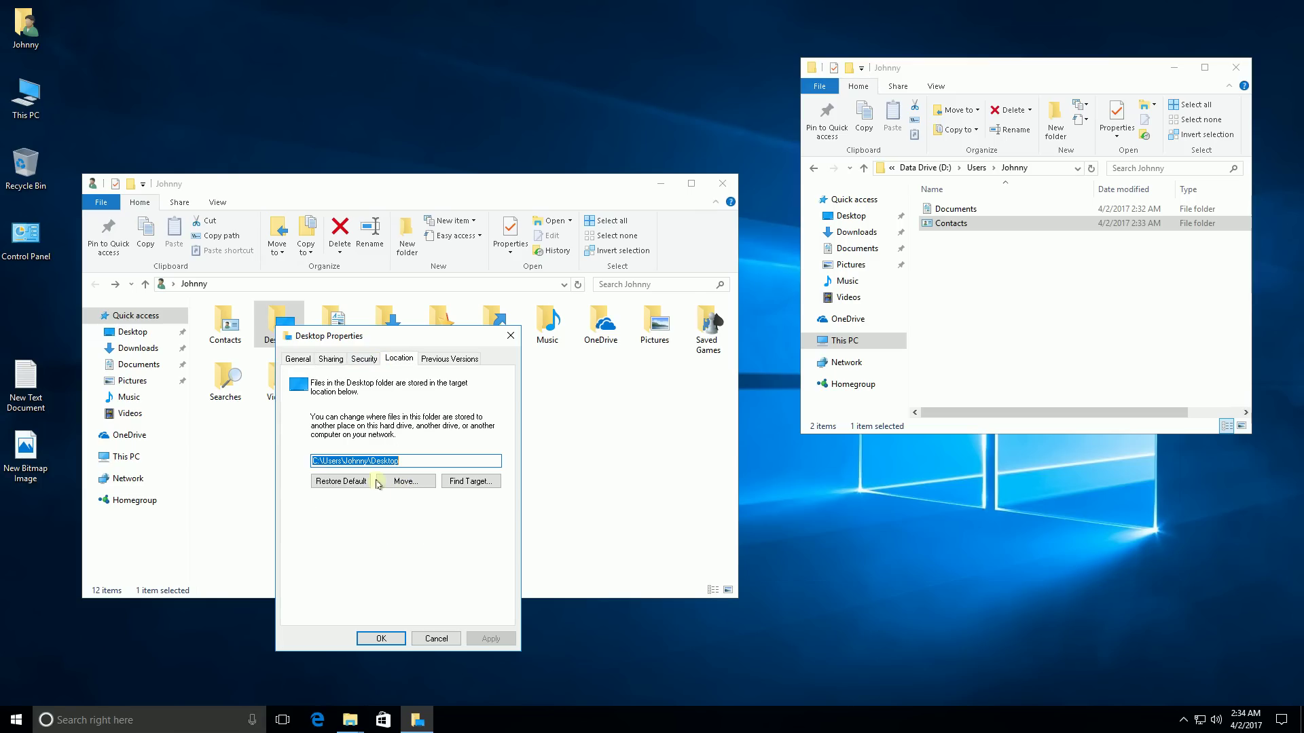
left_click(317, 461)
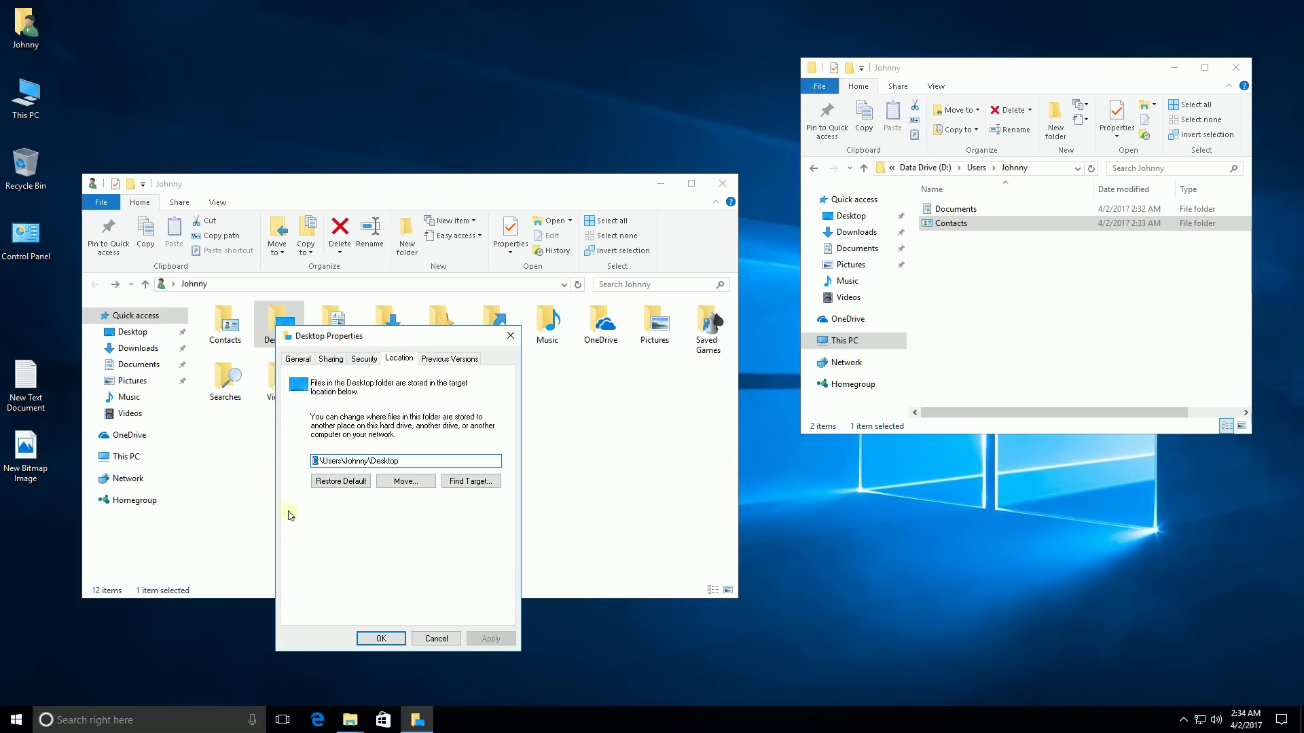
type("D")
Step: Apply the Desktop location, create the D: folder, move its files, and confirm with OK
left_click(495, 639)
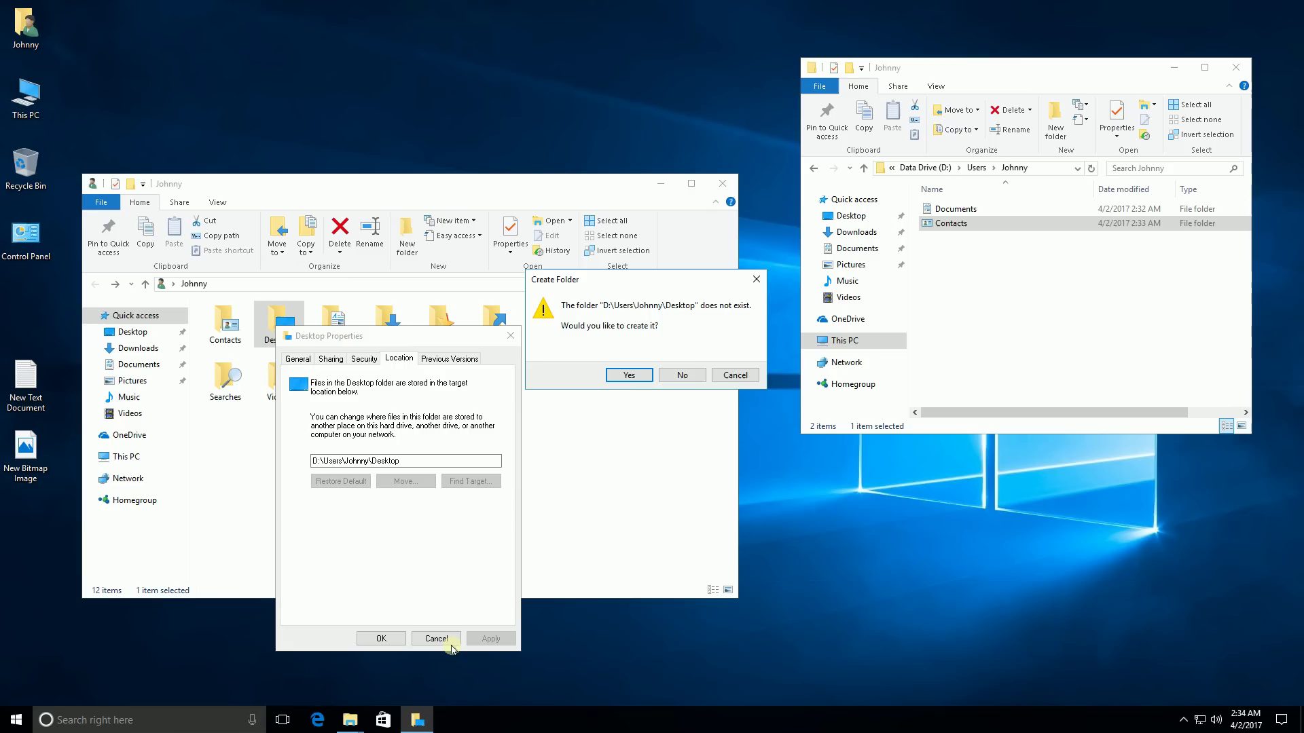
left_click(622, 376)
left_click(697, 386)
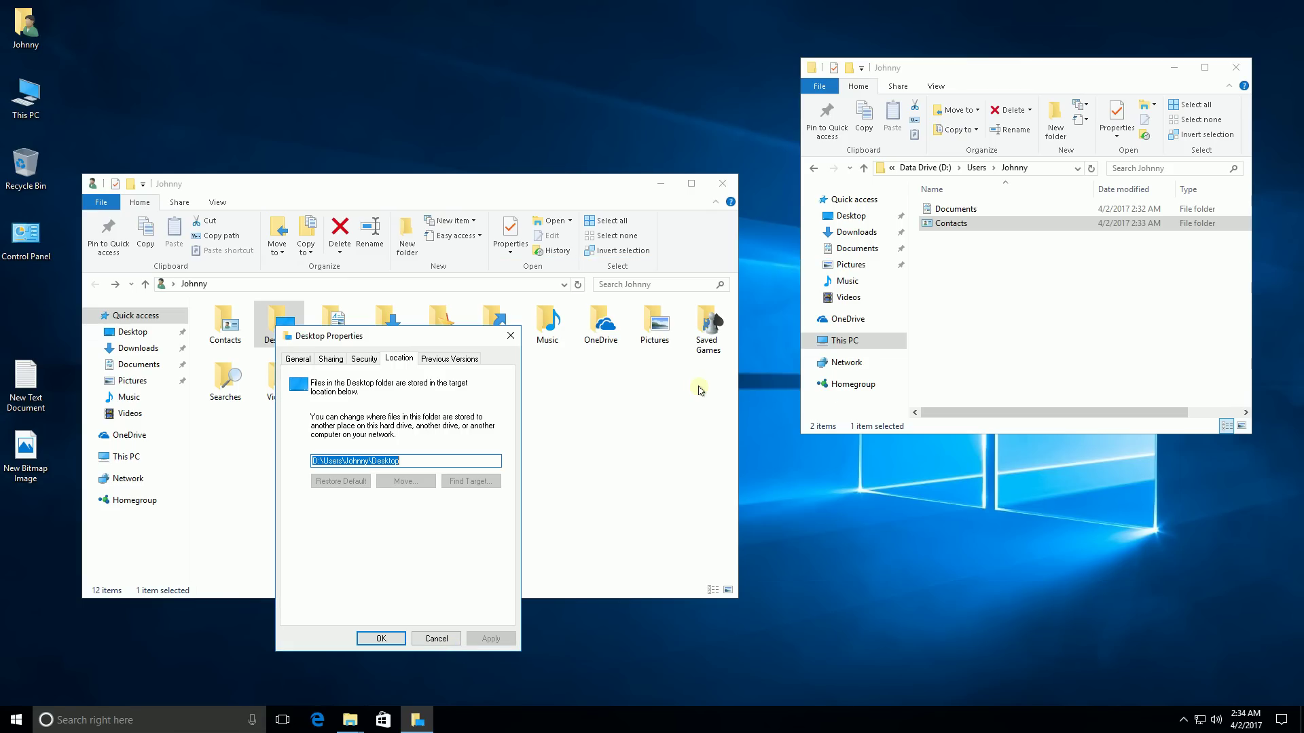
left_click(941, 209)
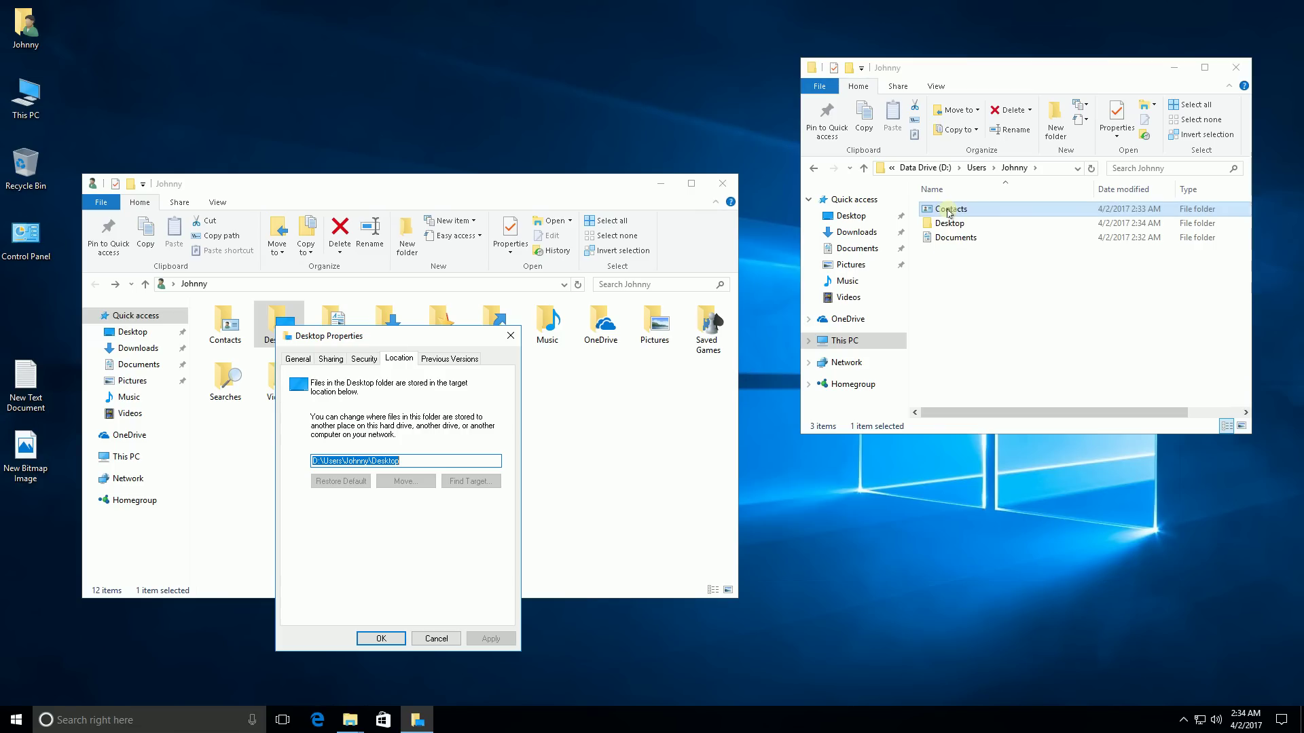
left_click(375, 638)
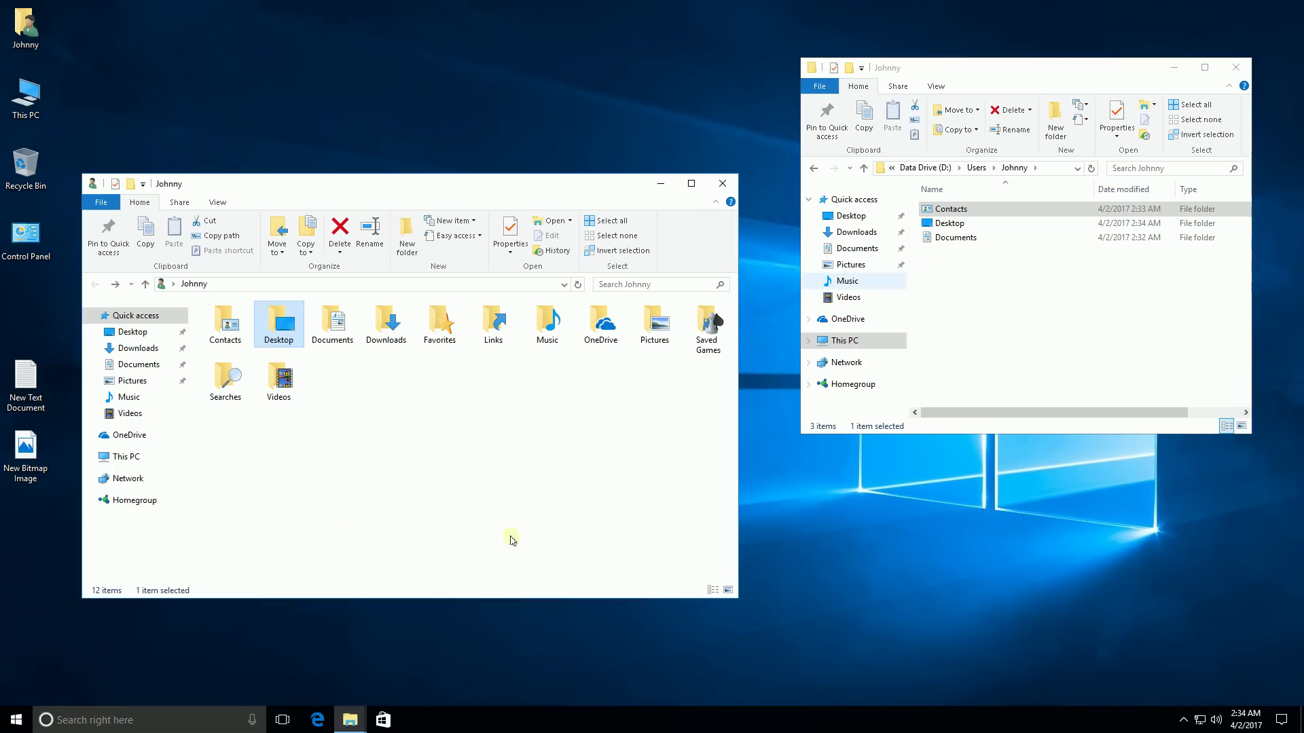
left_click(952, 224)
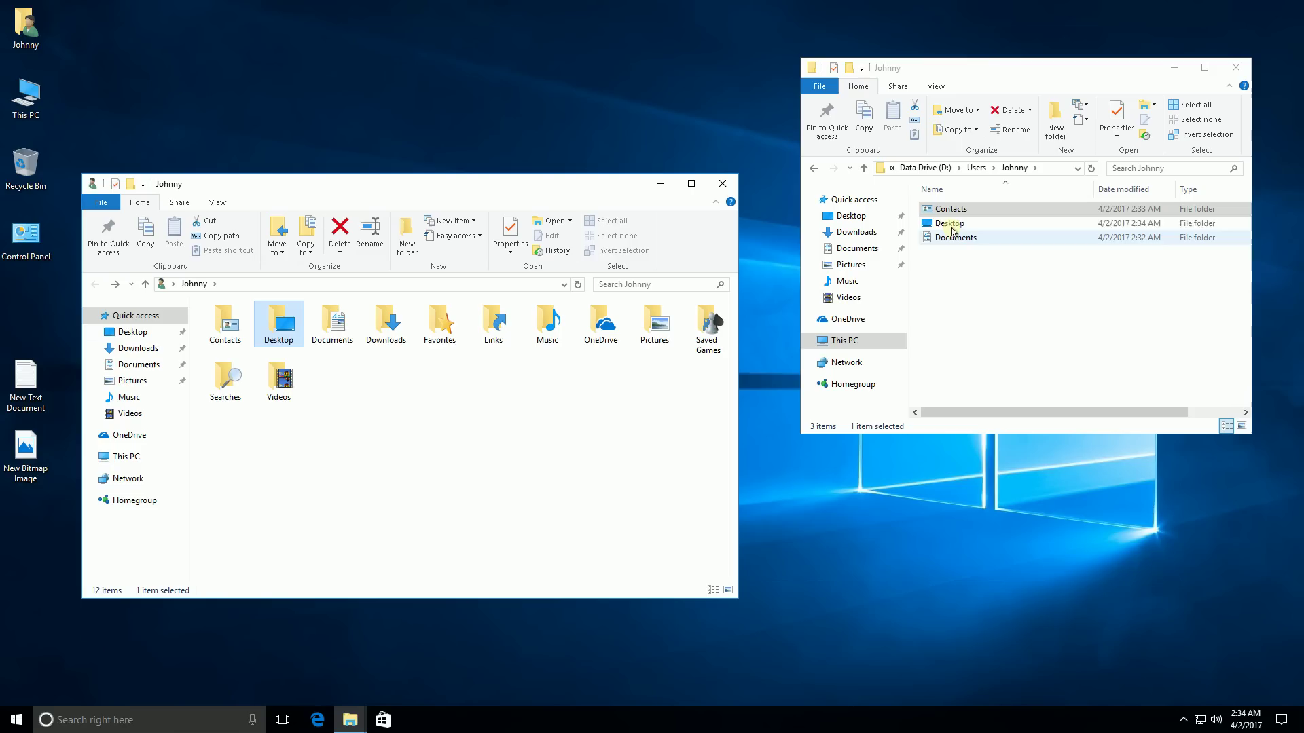
left_click(925, 168)
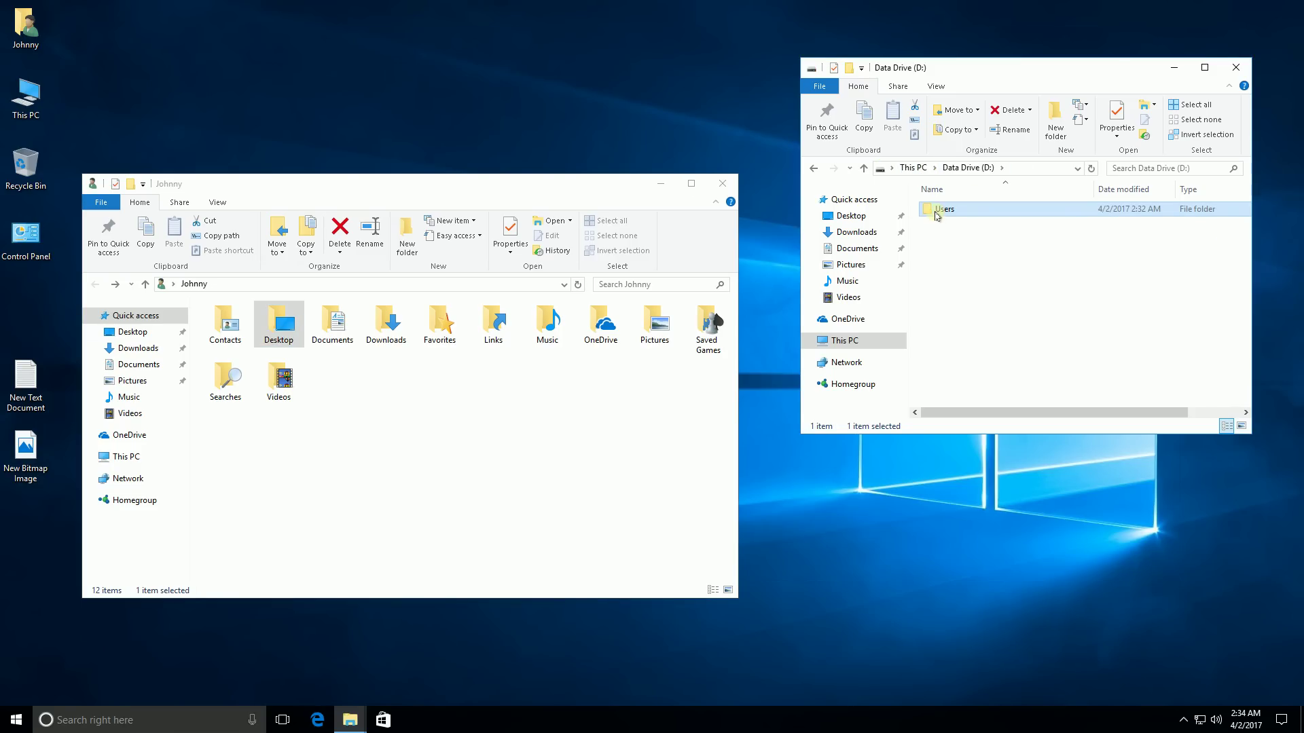
double_click(936, 210)
double_click(966, 216)
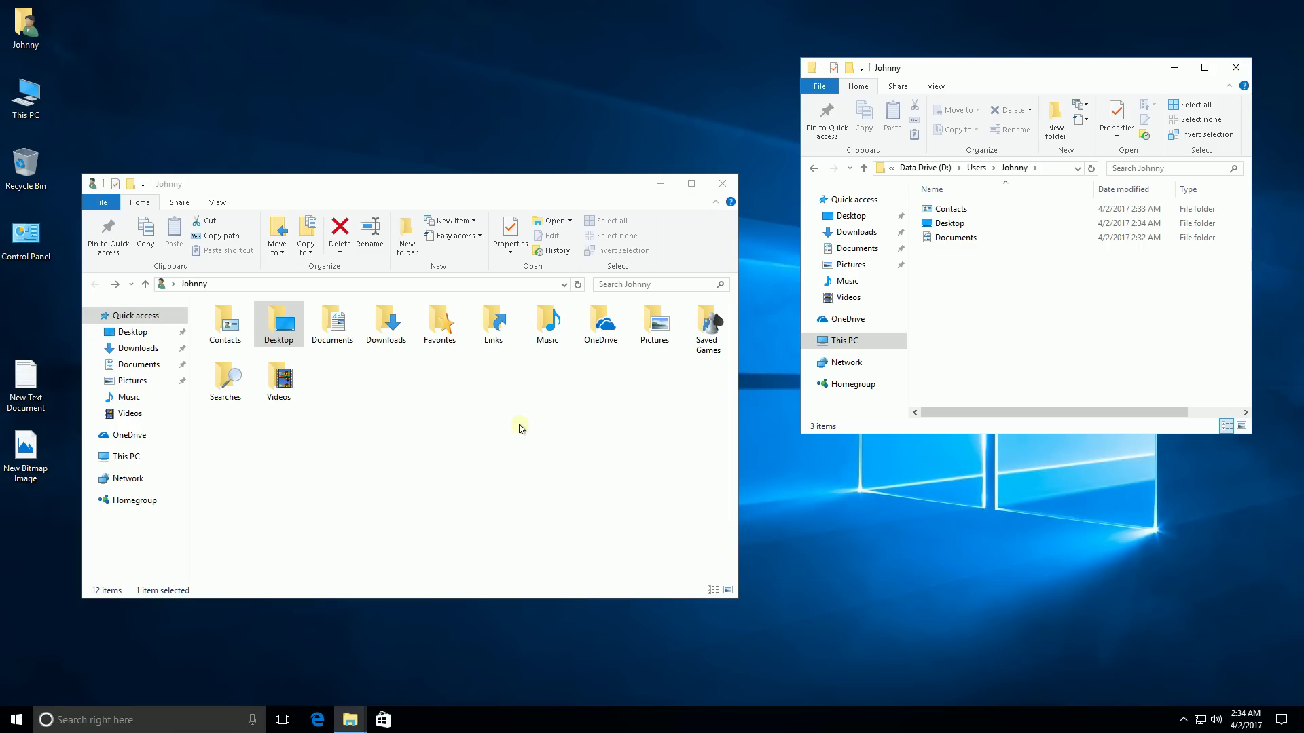
left_click_drag(428, 186, 425, 115)
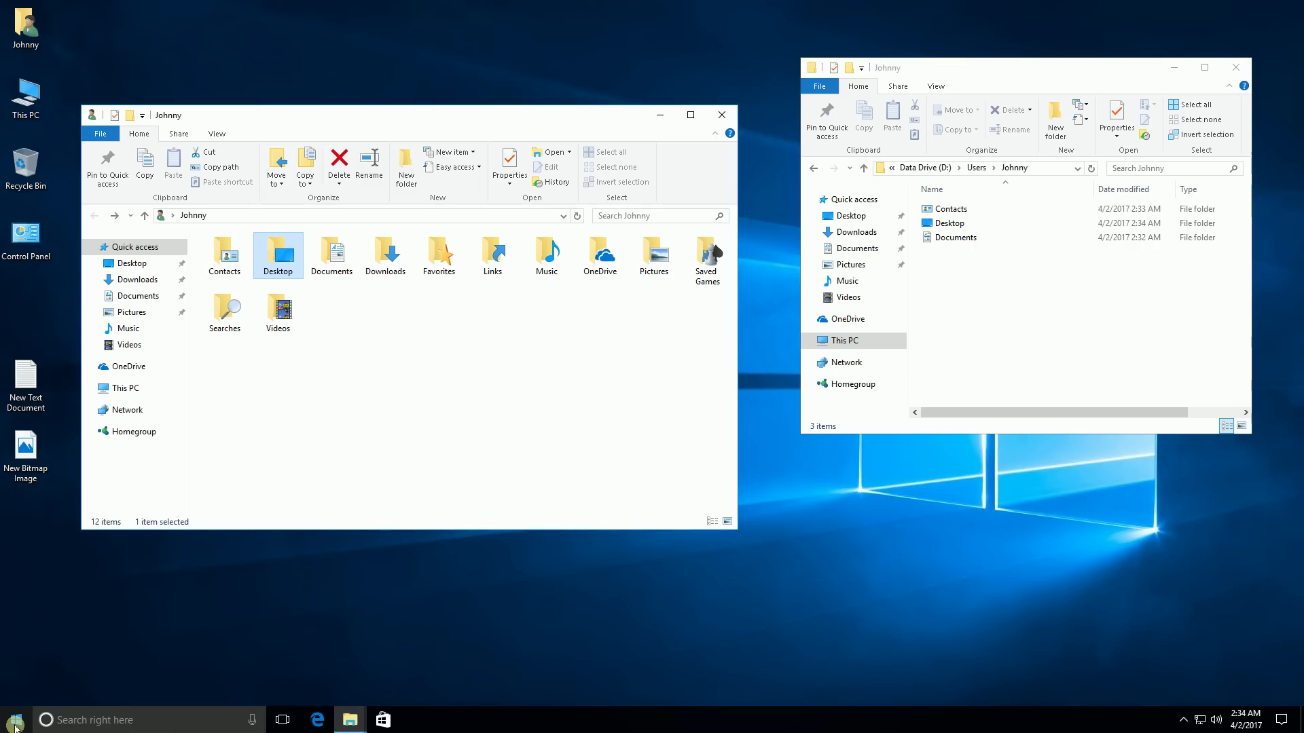
left_click(506, 340)
left_click(385, 256)
left_click(434, 261)
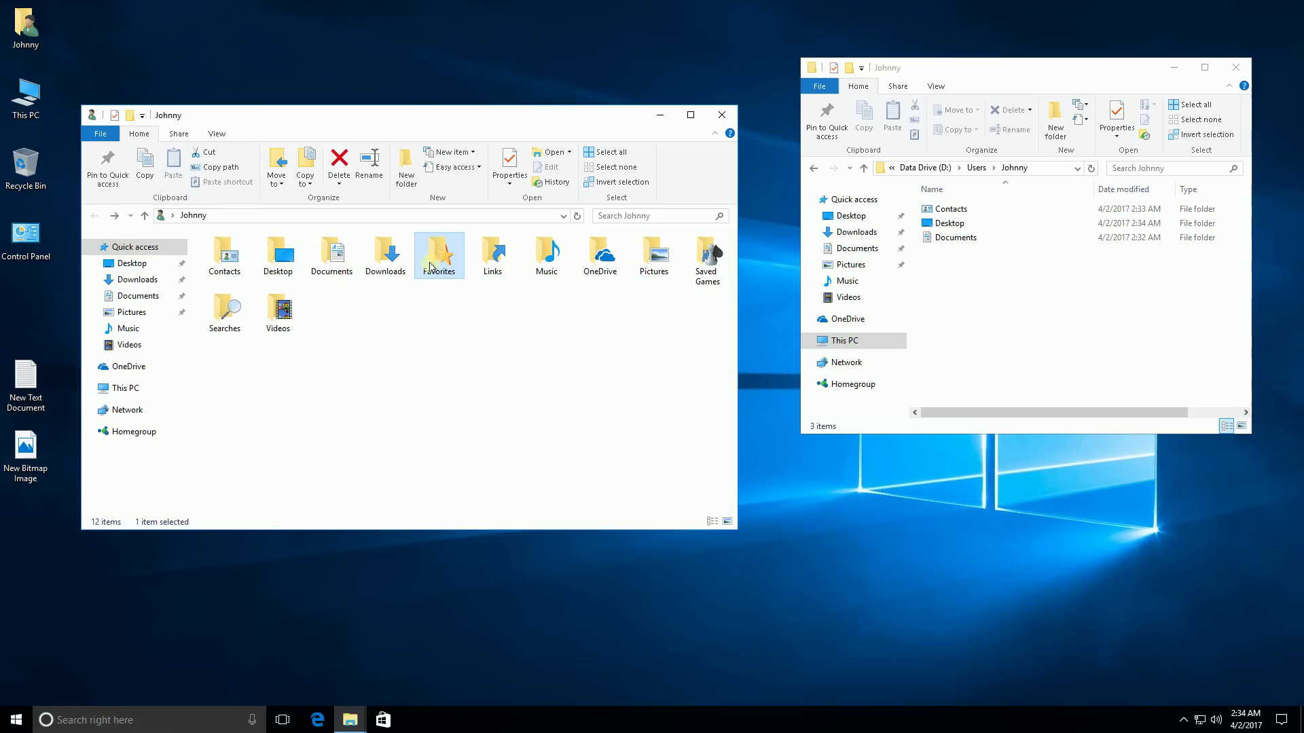
right_click(429, 266)
left_click(484, 526)
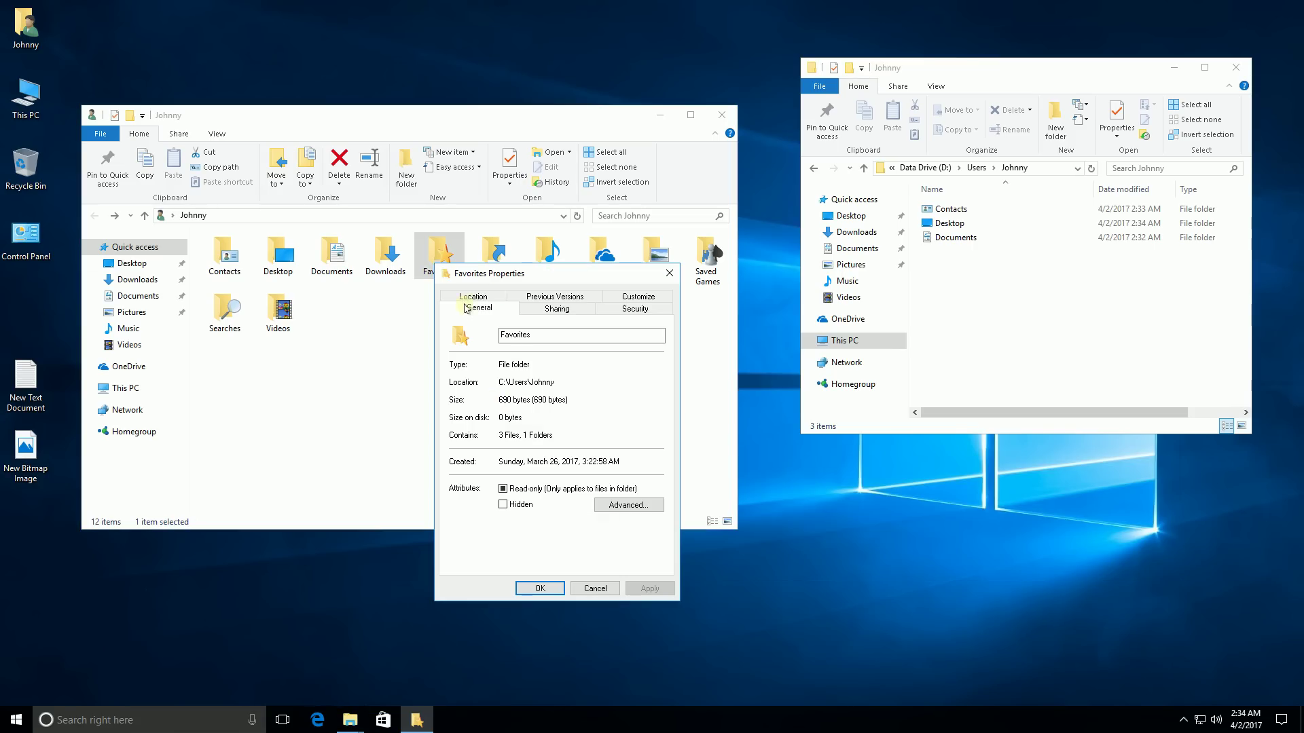
left_click(473, 297)
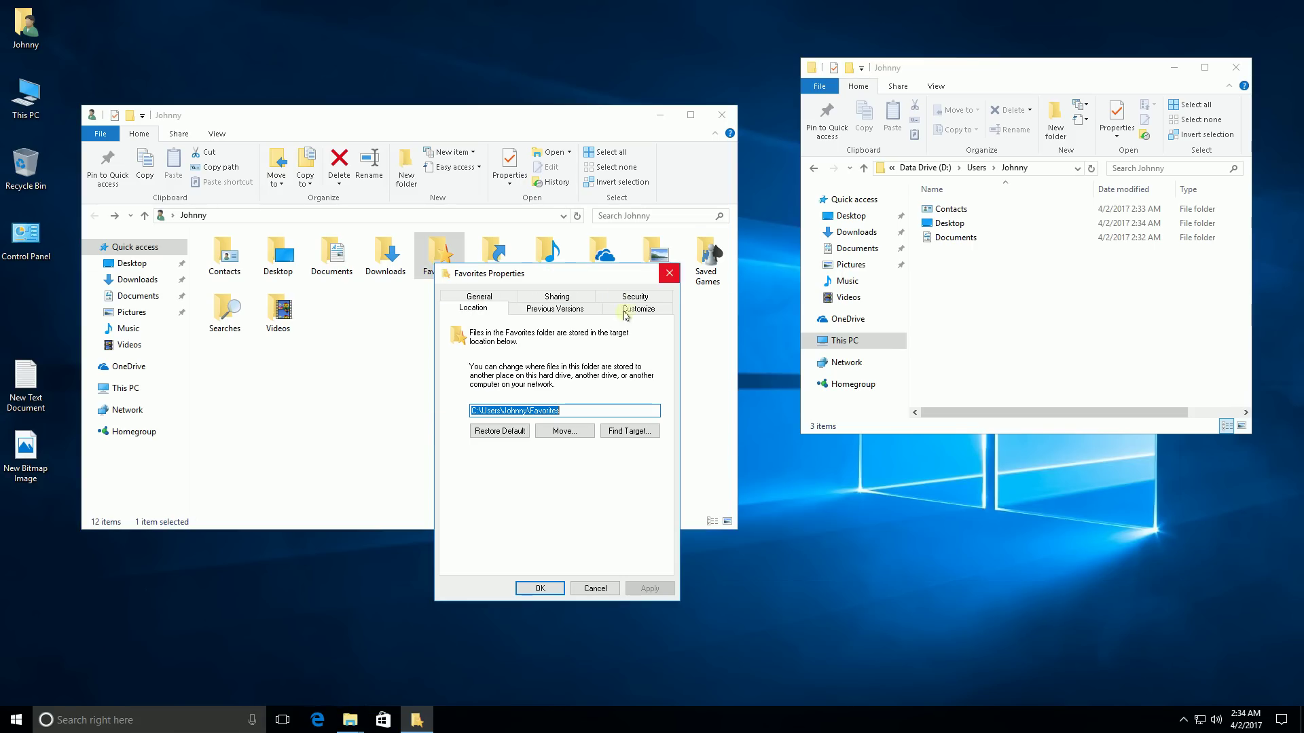
left_click(670, 273)
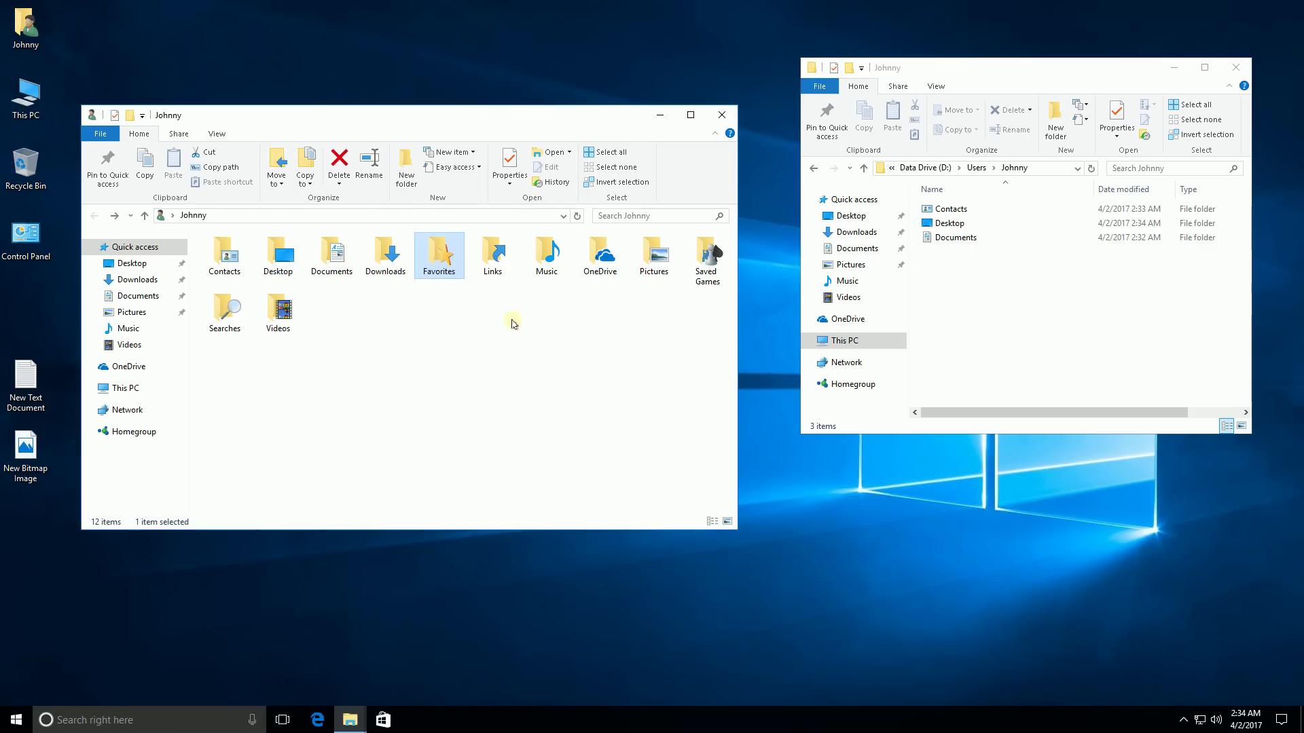
left_click(499, 271)
left_click(547, 261)
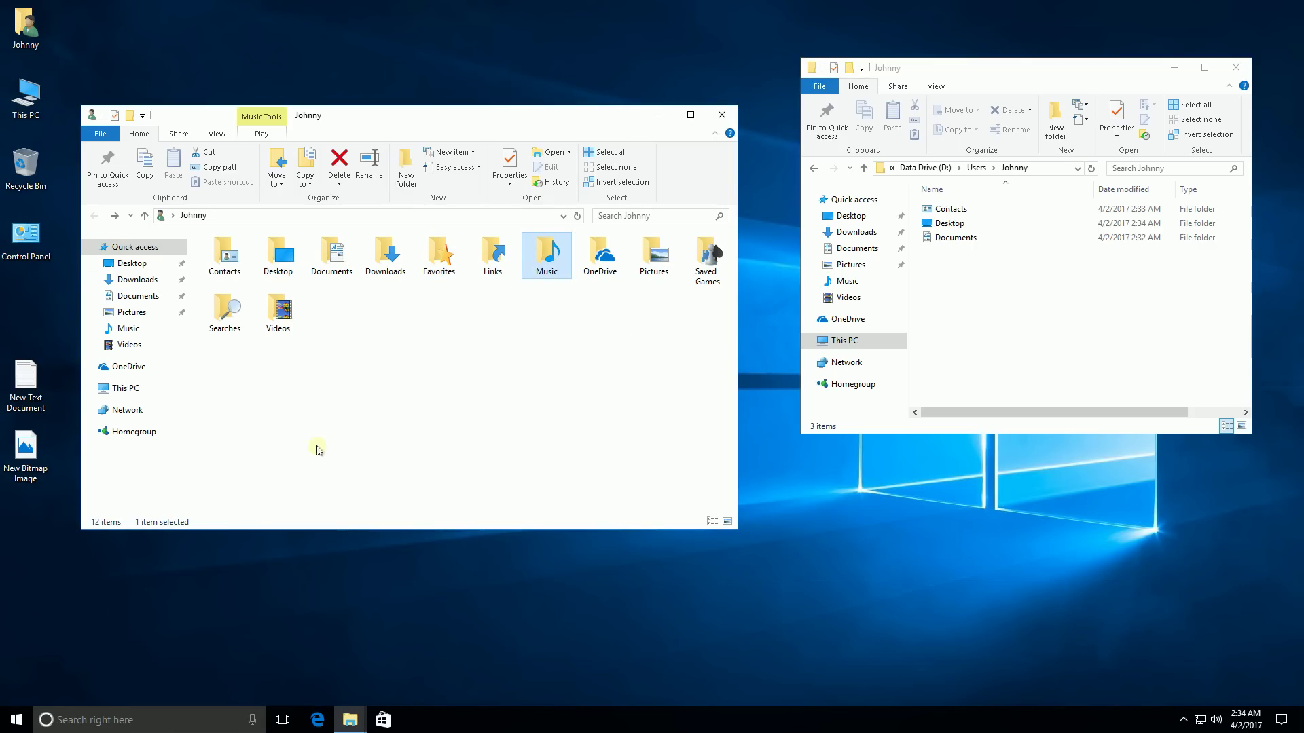
Step: Launch Windows Settings from Start, reposition its window, and go to the System section
left_click(16, 719)
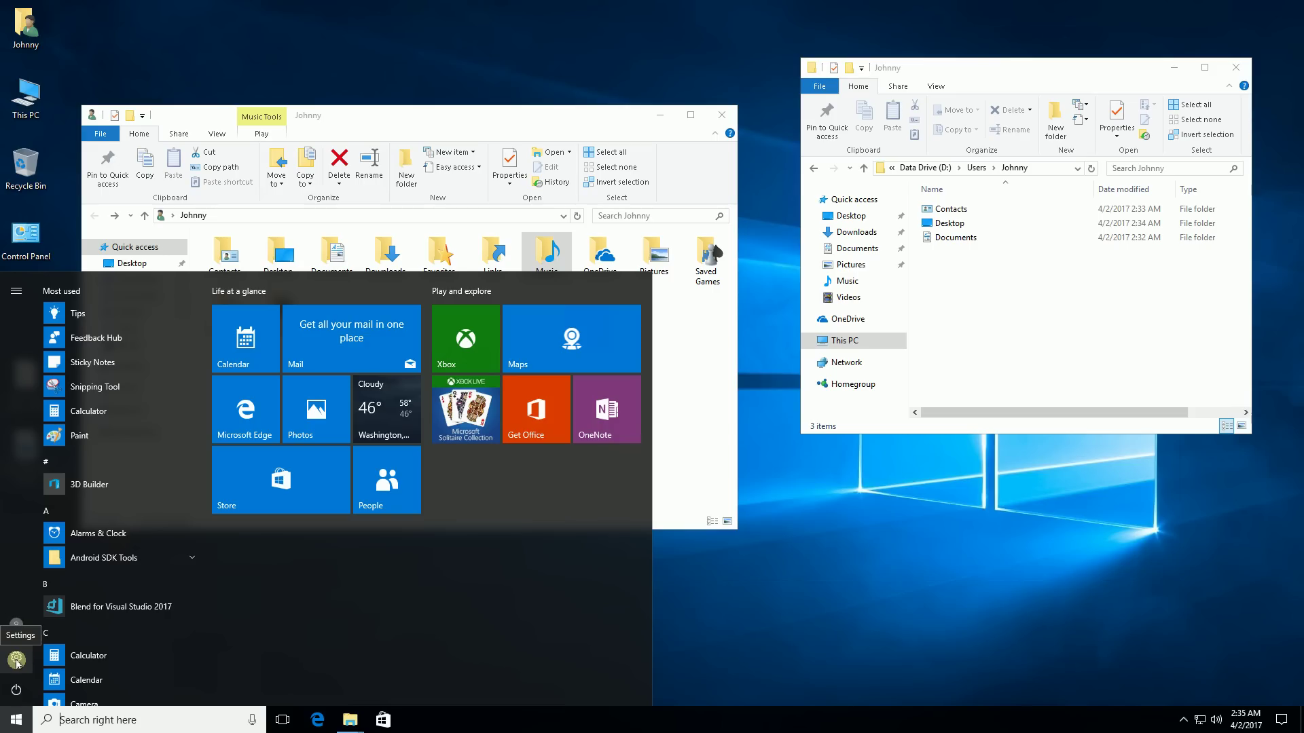
left_click(17, 660)
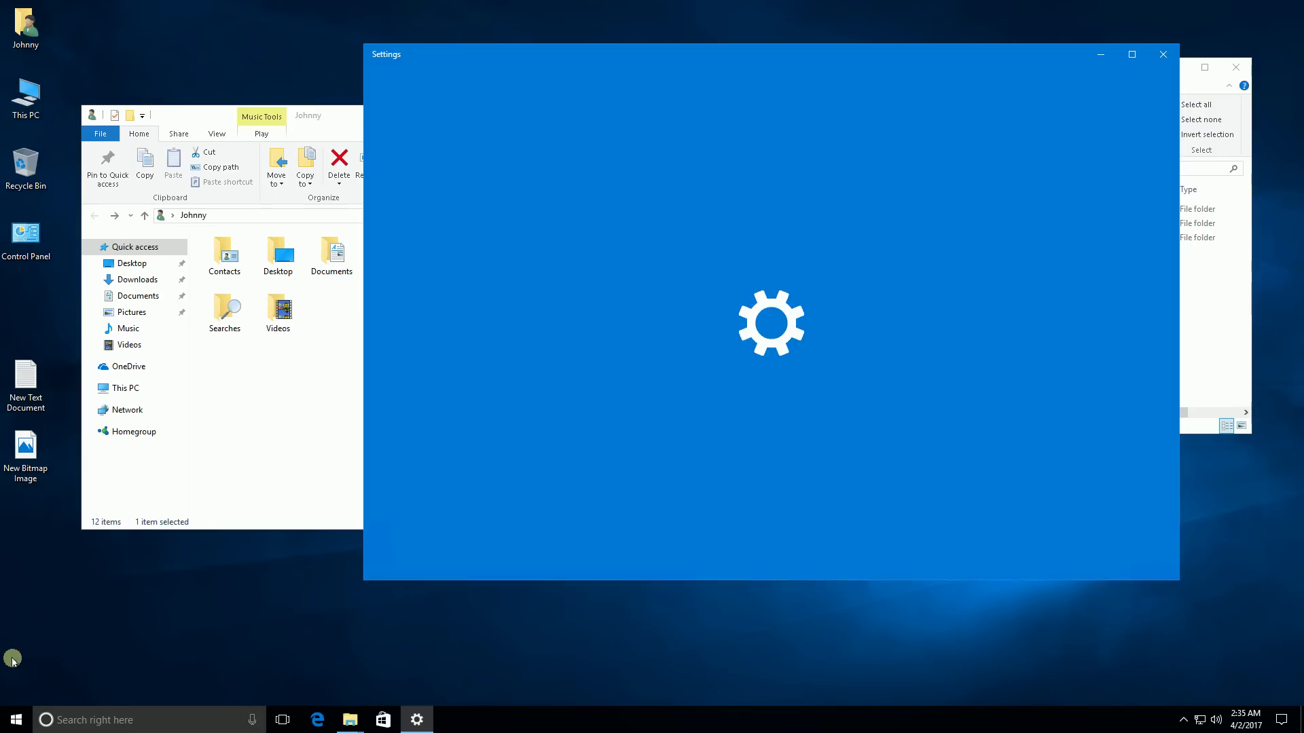
left_click_drag(582, 55, 422, 92)
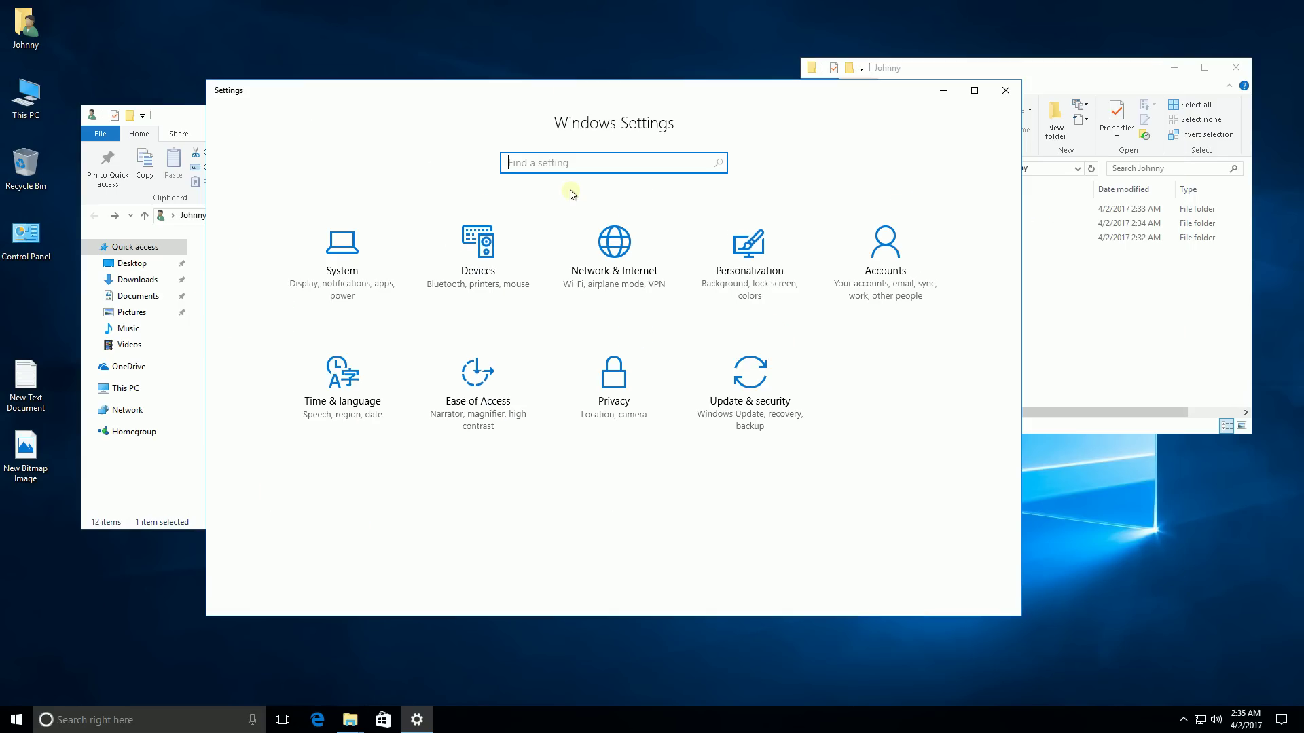
left_click(332, 279)
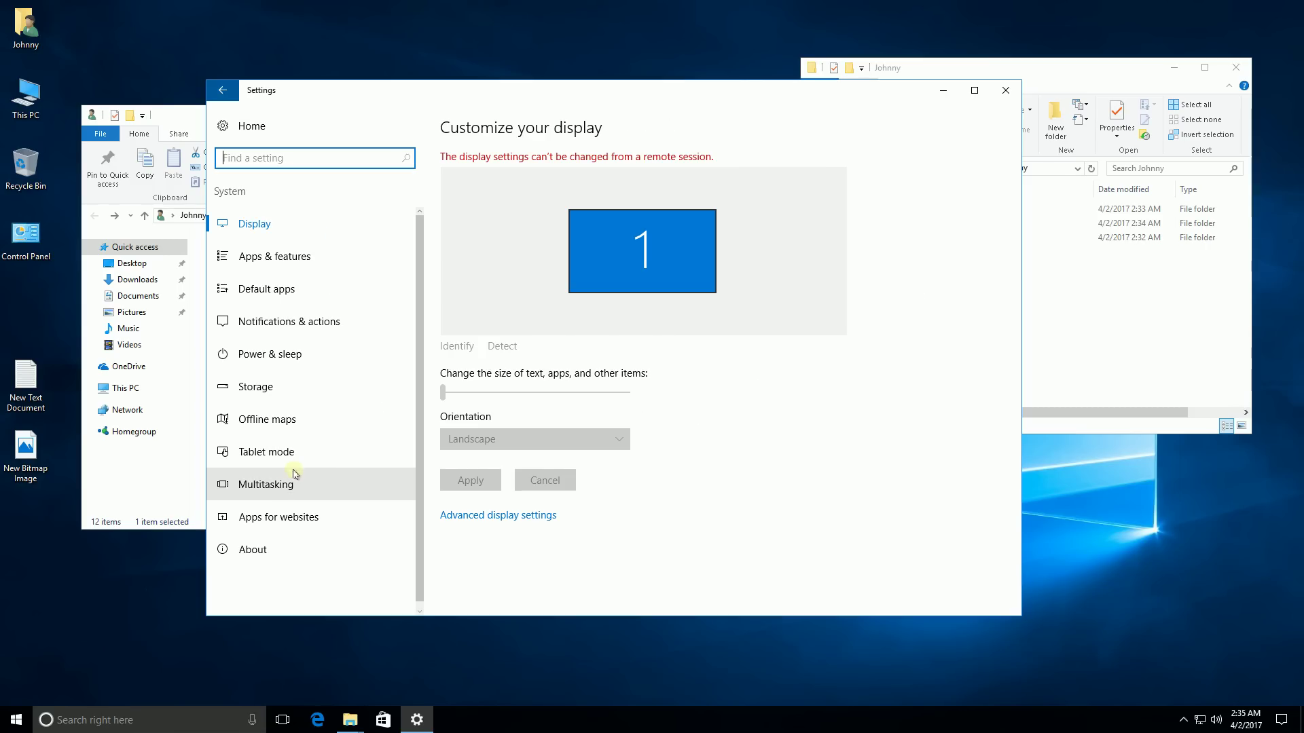
Step: On the Storage page, choose Data Drive (D:) as the save location for new documents and music
left_click(262, 386)
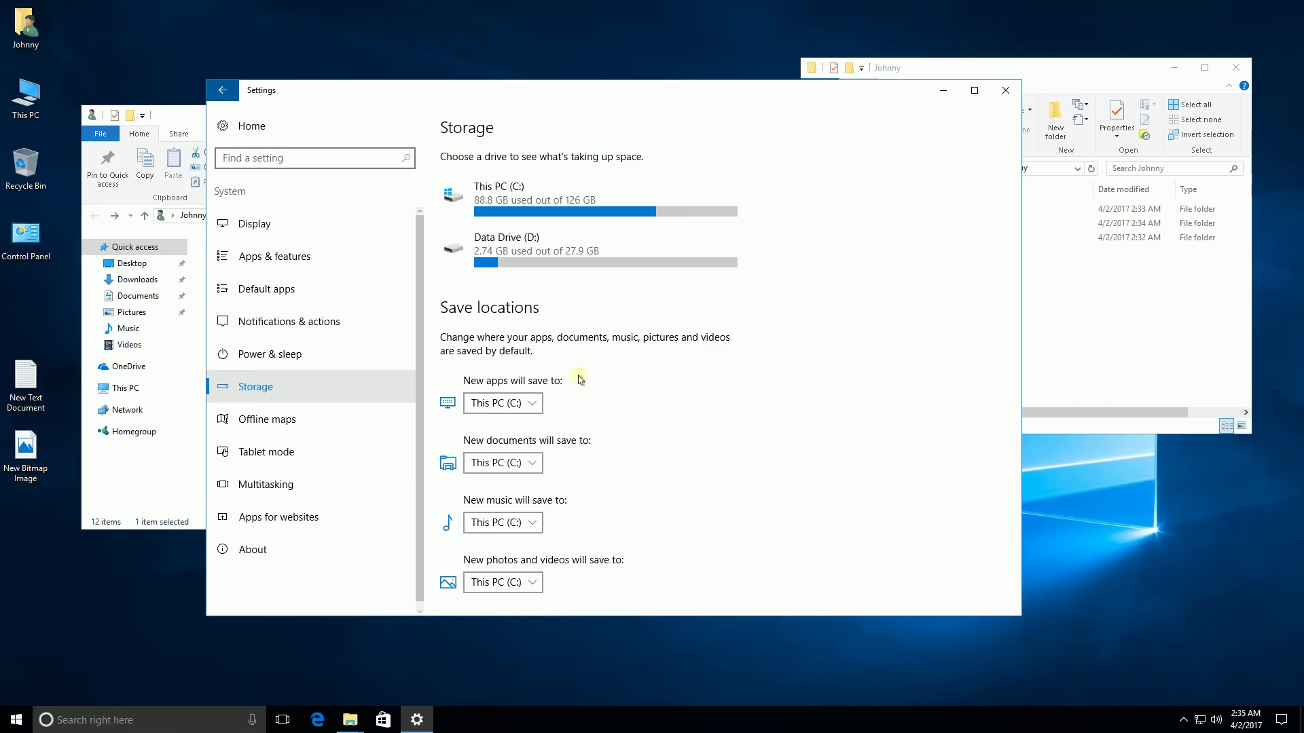
scroll(683, 412, "down", 3)
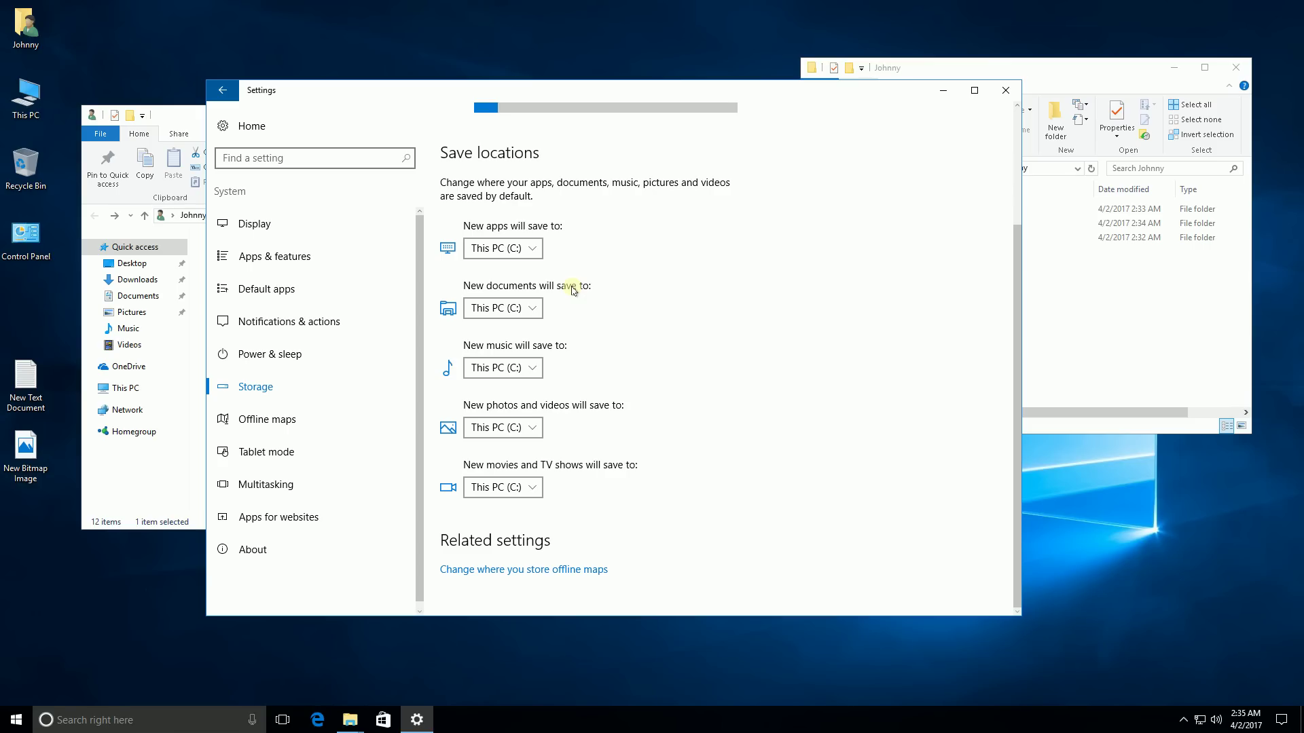
left_click(519, 310)
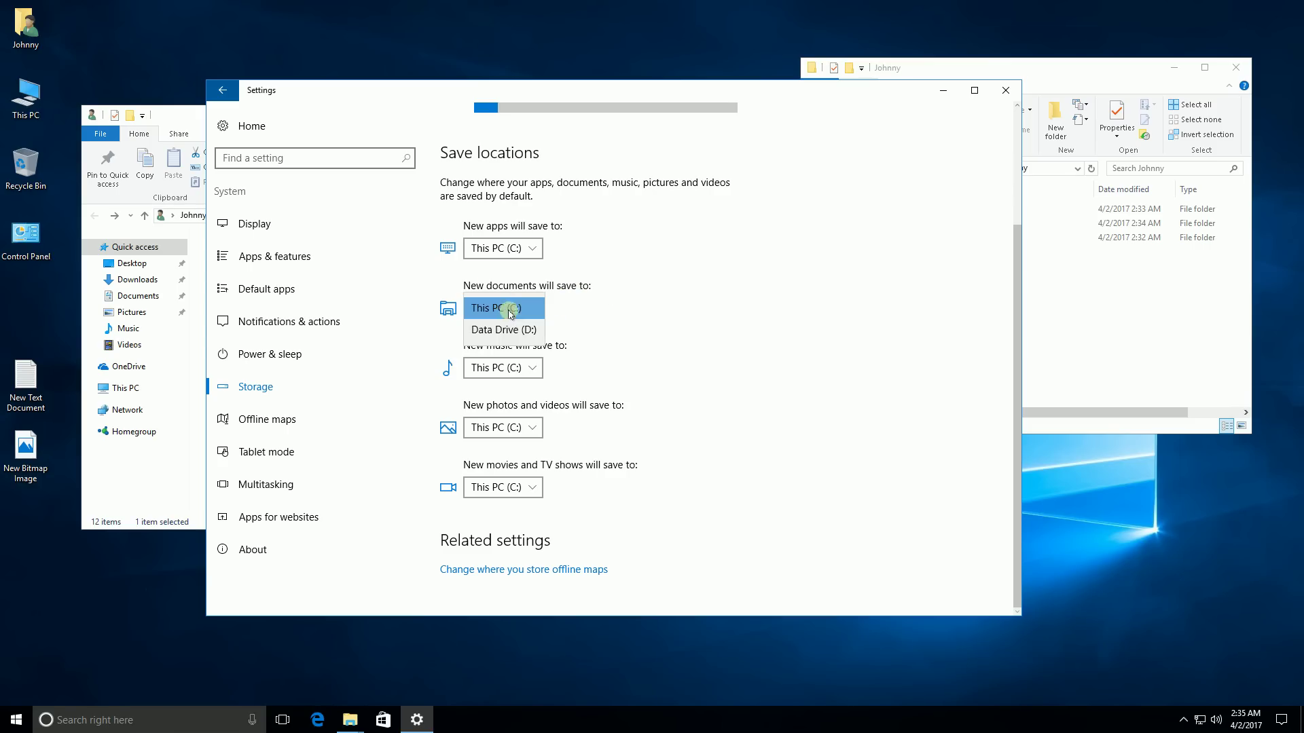
left_click(507, 331)
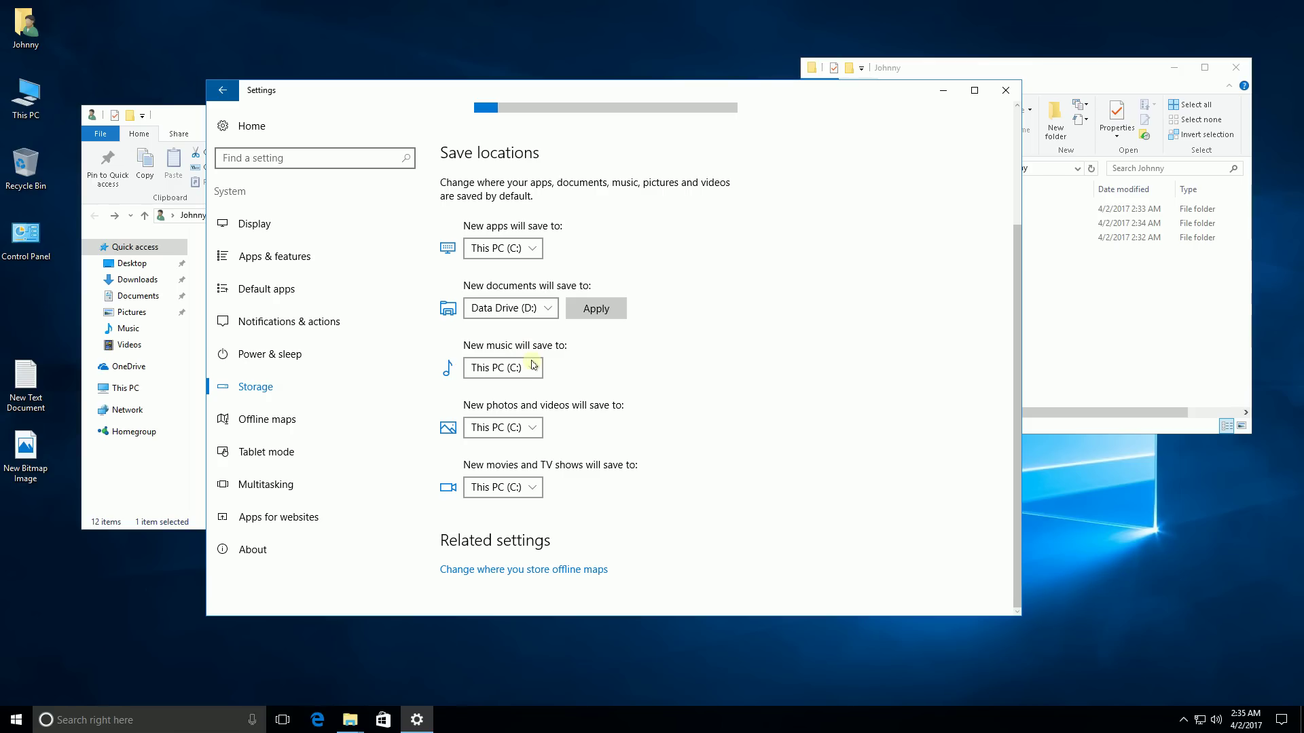
left_click(533, 367)
left_click(519, 394)
Step: Choose Data Drive (D:) for new photos/videos and movies/TV, then apply all four save locations
left_click(523, 427)
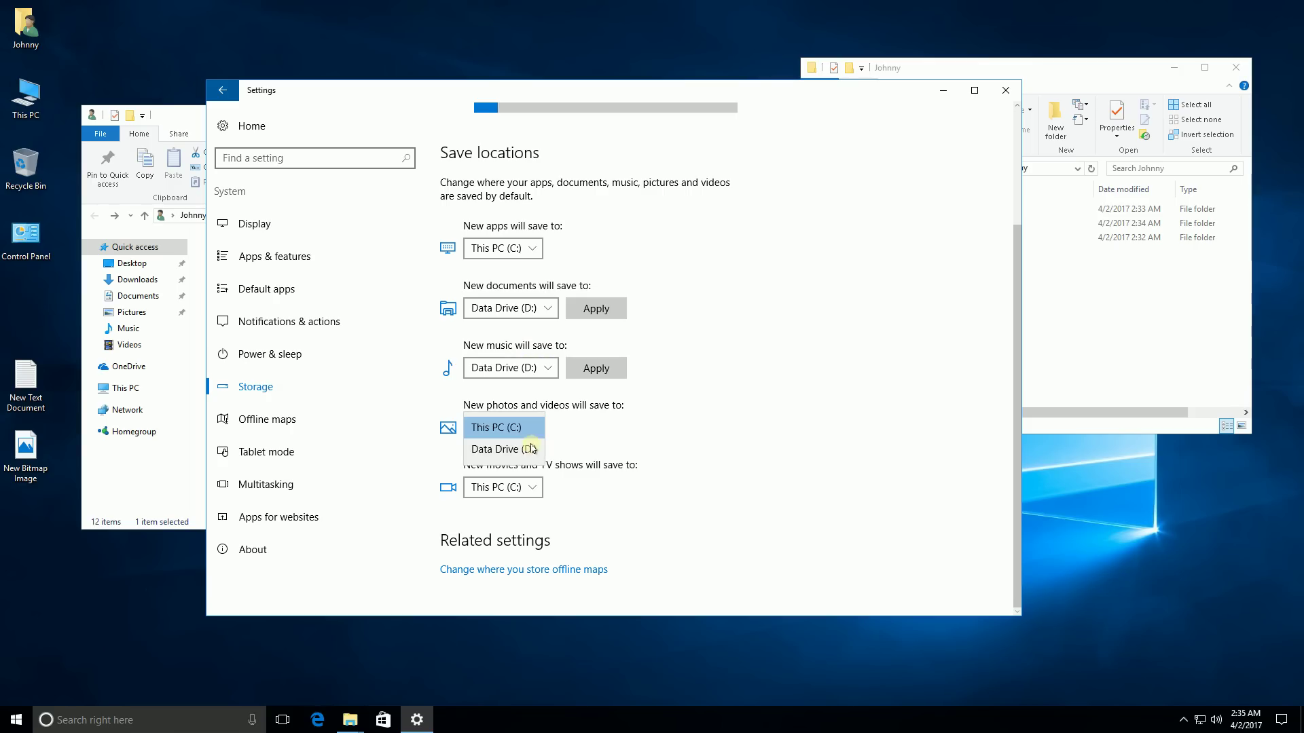
left_click(523, 449)
left_click(530, 487)
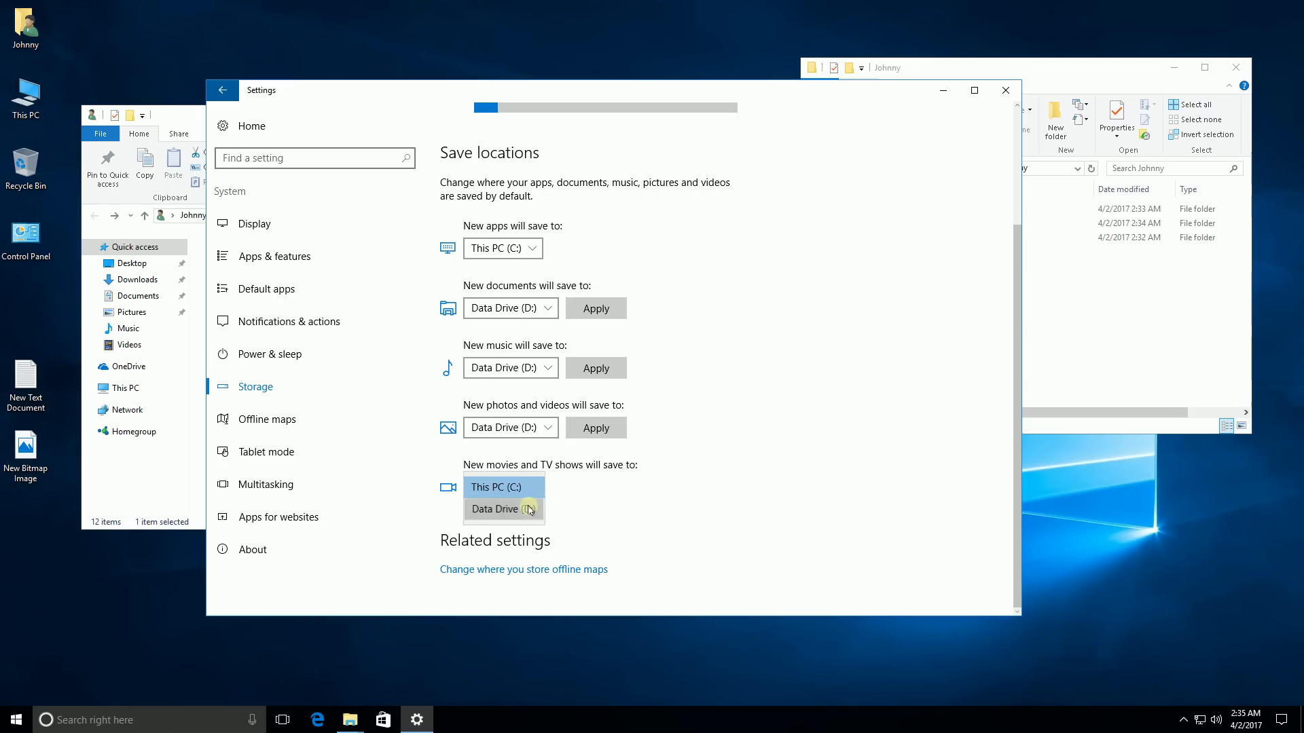
left_click(531, 509)
left_click(604, 491)
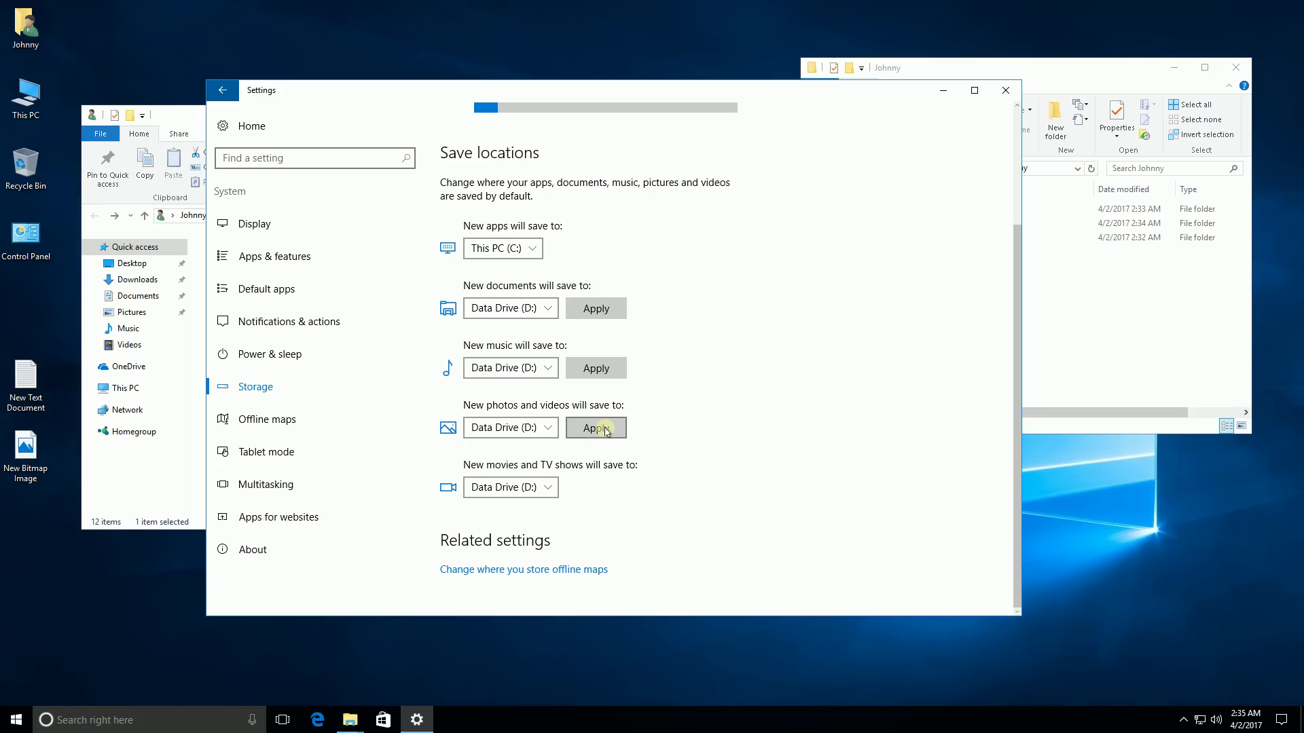
left_click(607, 430)
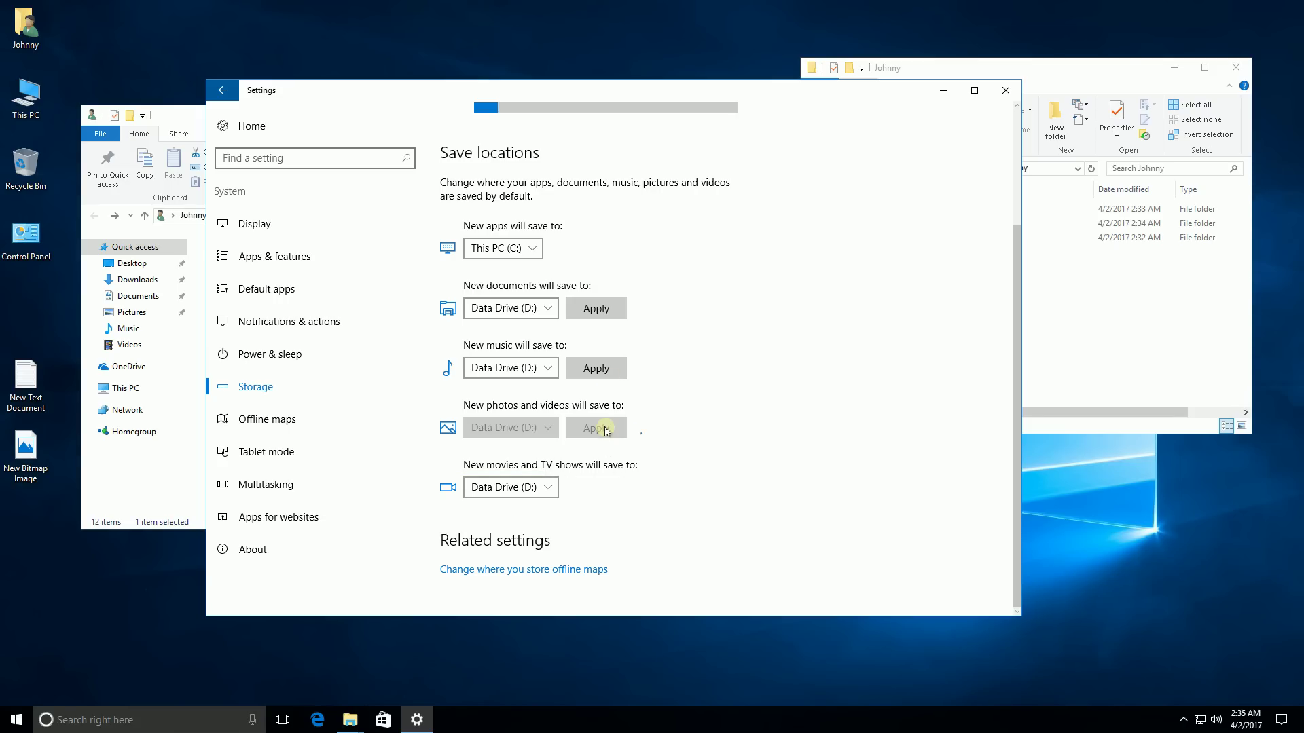
left_click(606, 373)
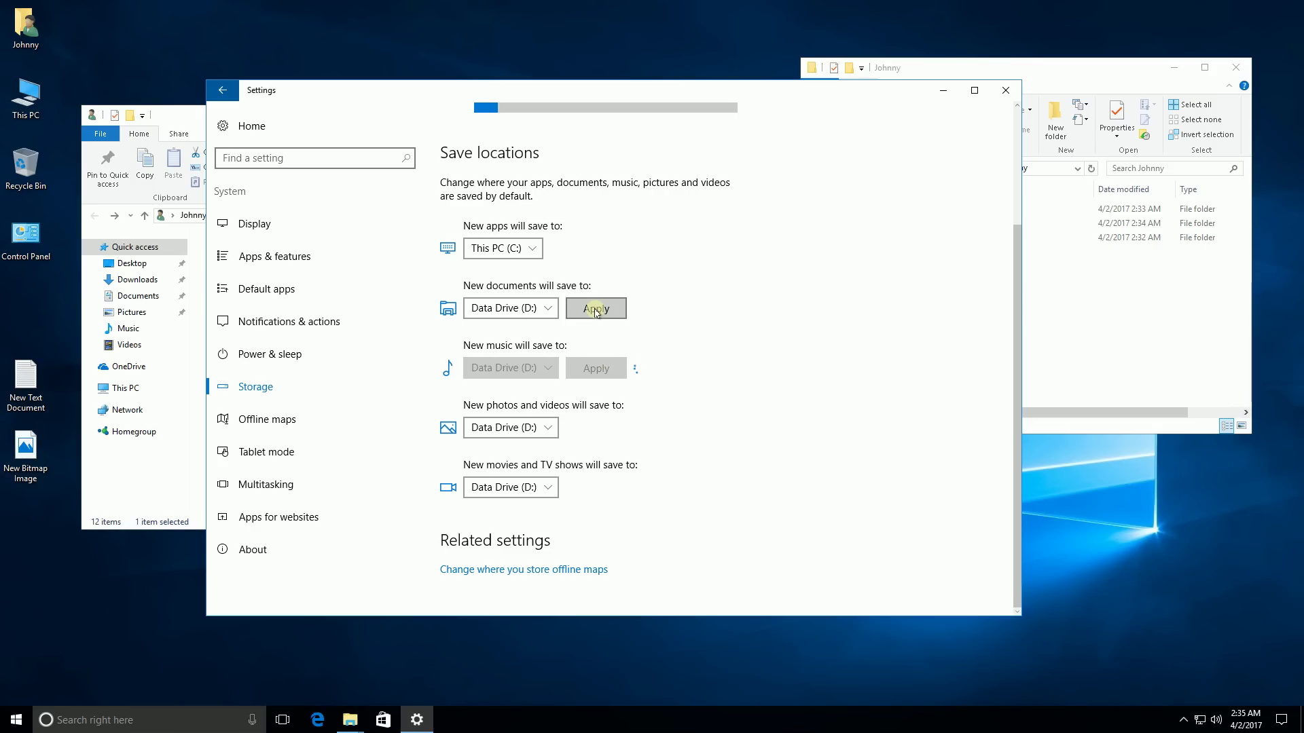
left_click(595, 310)
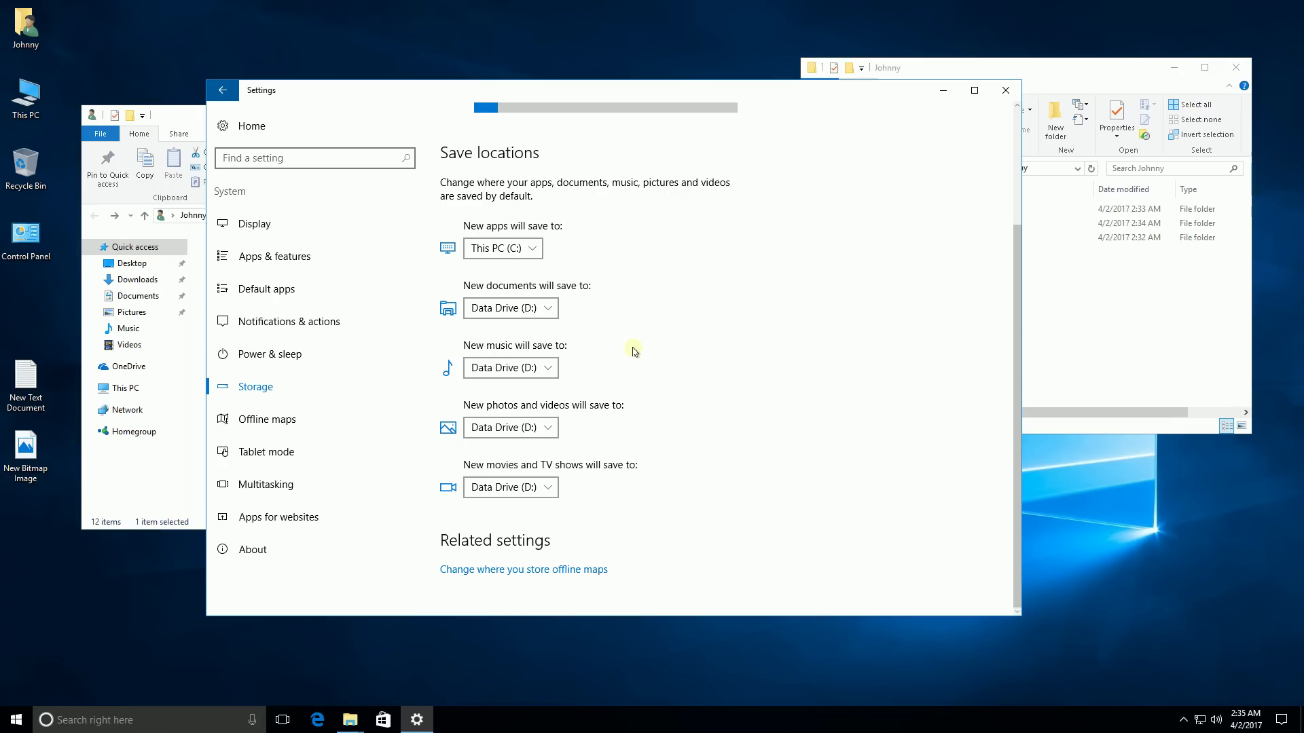
Step: Minimize Settings and open the user's folder on Data Drive (D:) in File Explorer
left_click(940, 94)
left_click(933, 169)
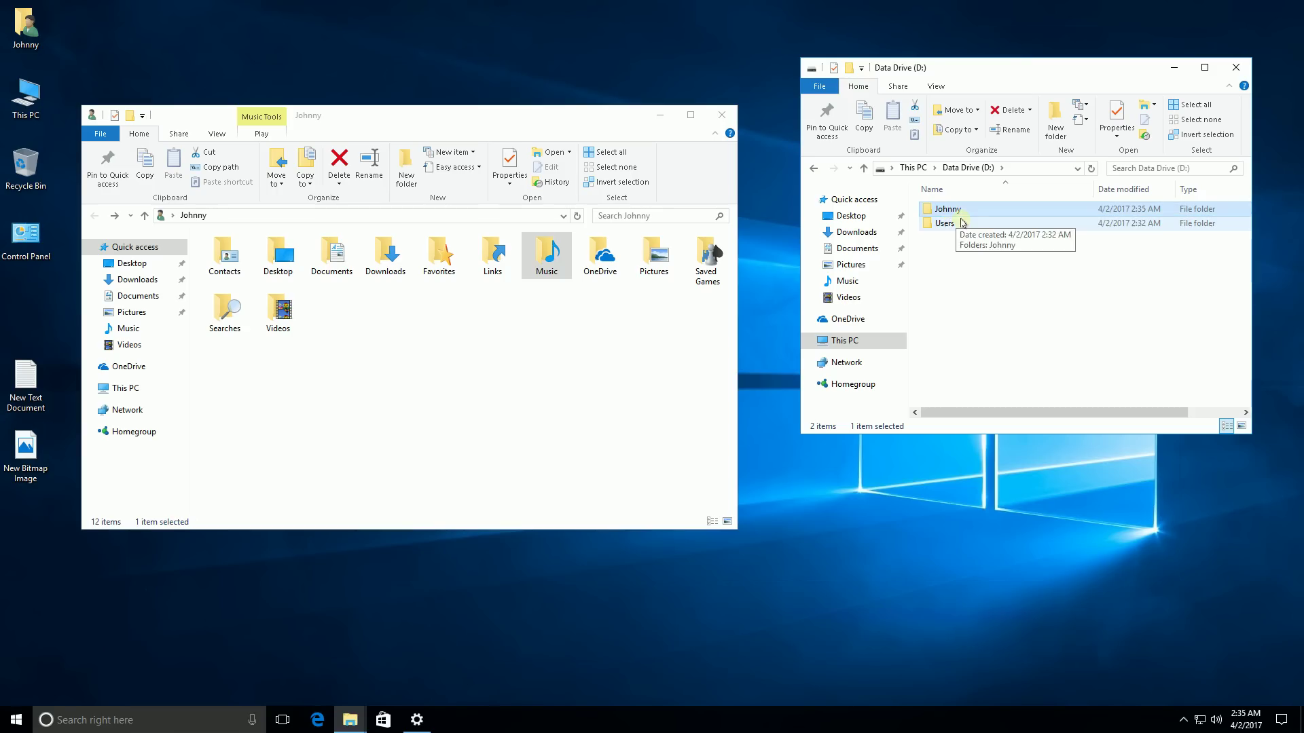
left_click(941, 214)
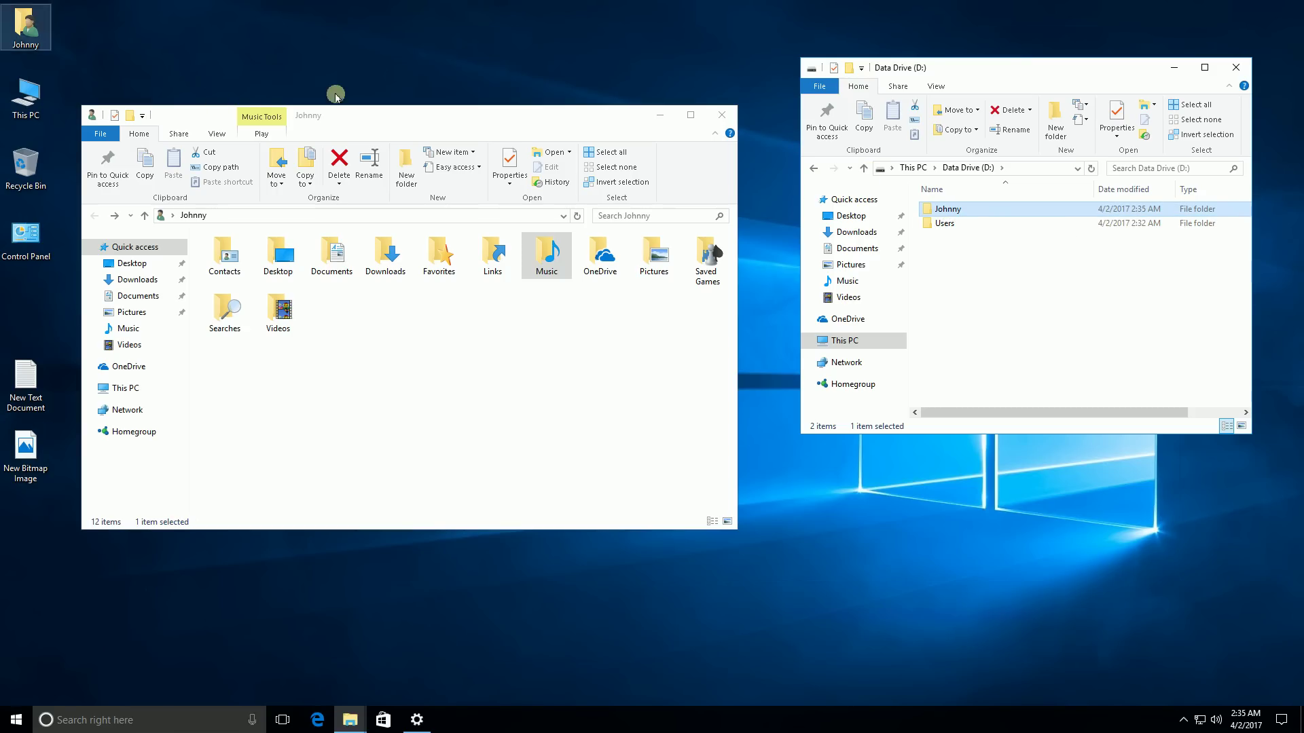
double_click(941, 215)
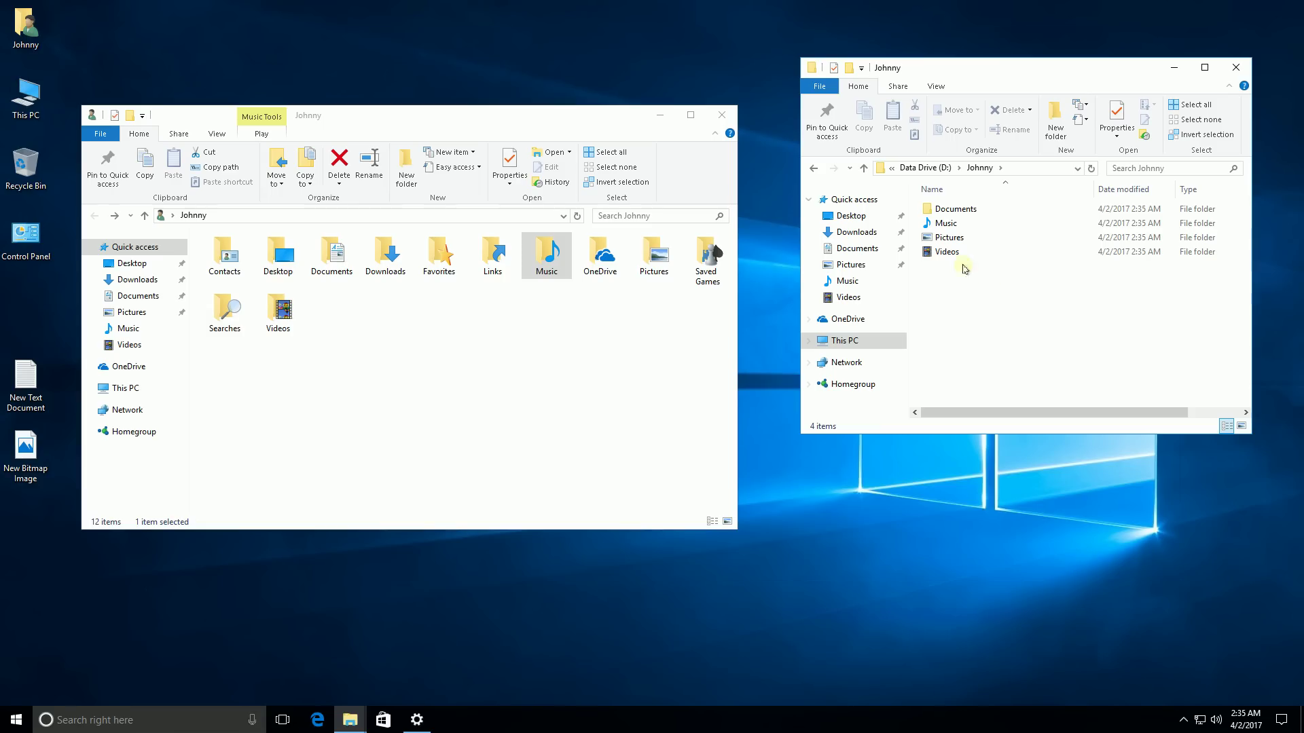
left_click(15, 719)
Step: Reopen Settings, recheck the Storage save locations point to Data Drive (D:), then close Settings
left_click(17, 657)
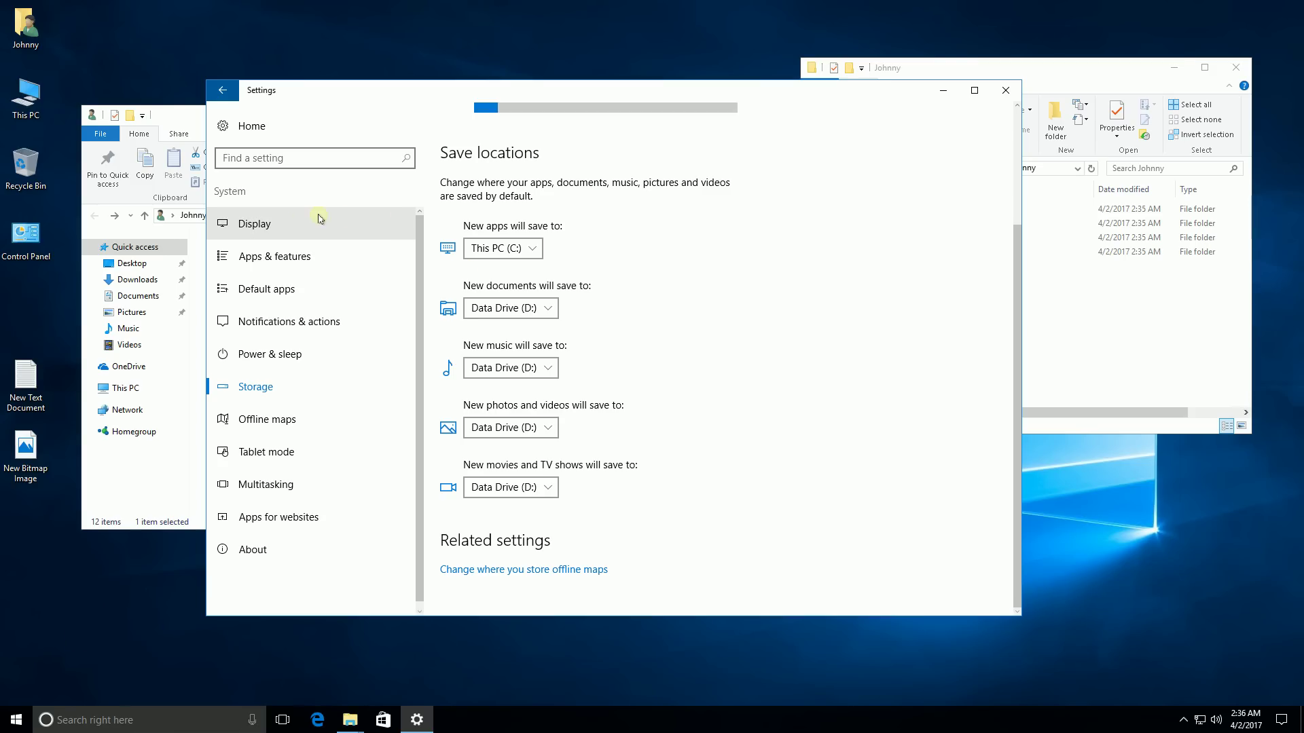
left_click(228, 127)
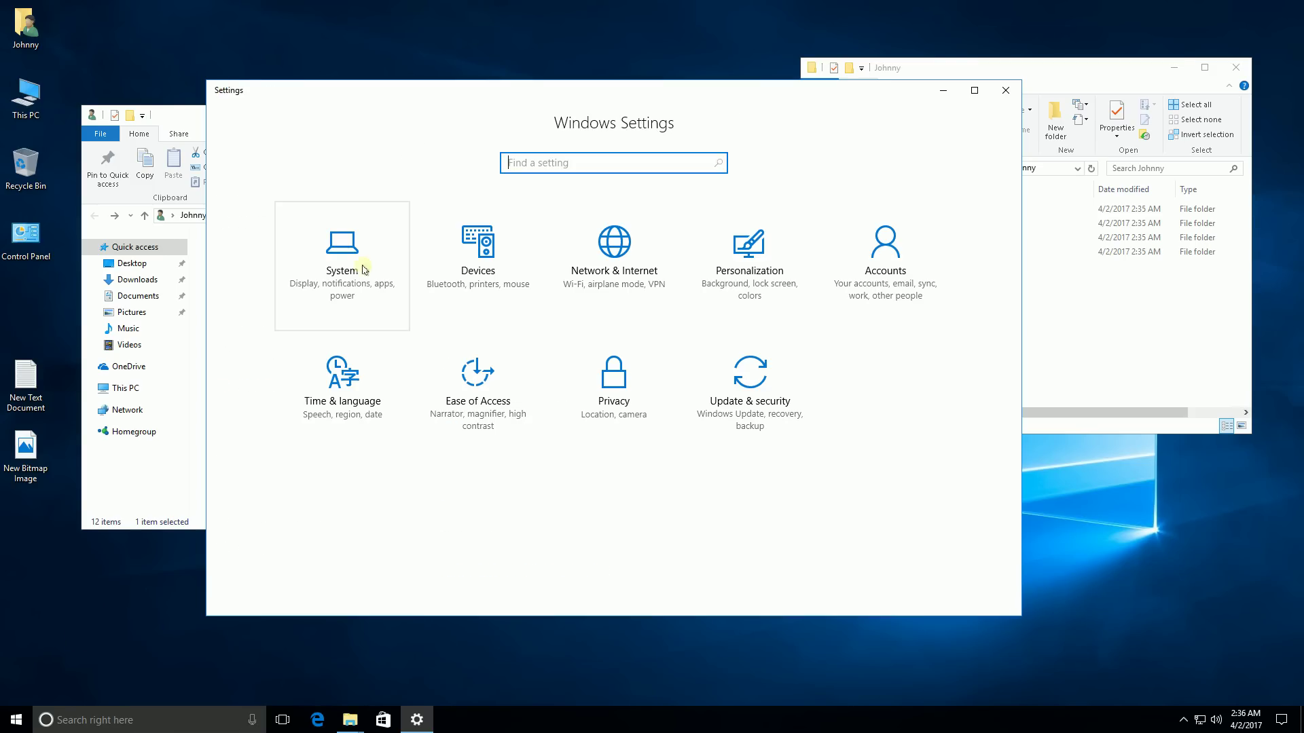
left_click(341, 317)
left_click(261, 383)
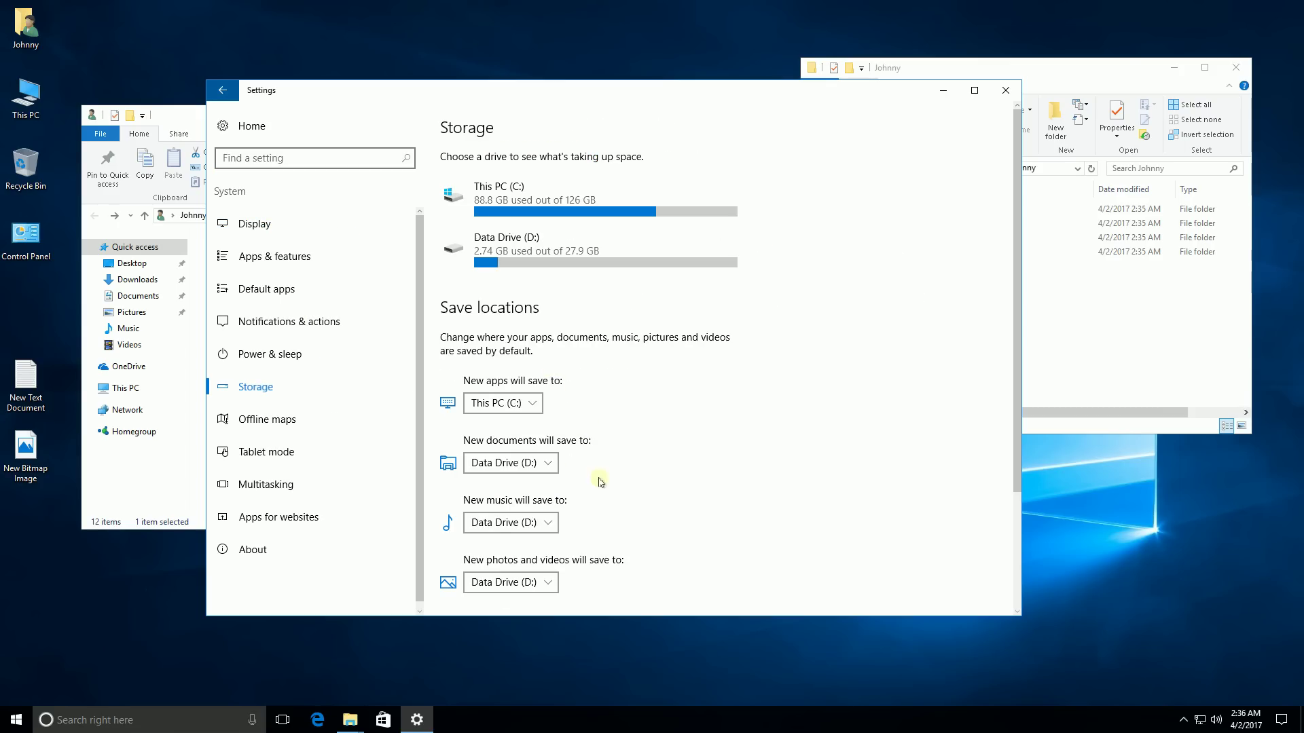
scroll(533, 481, "down", 3)
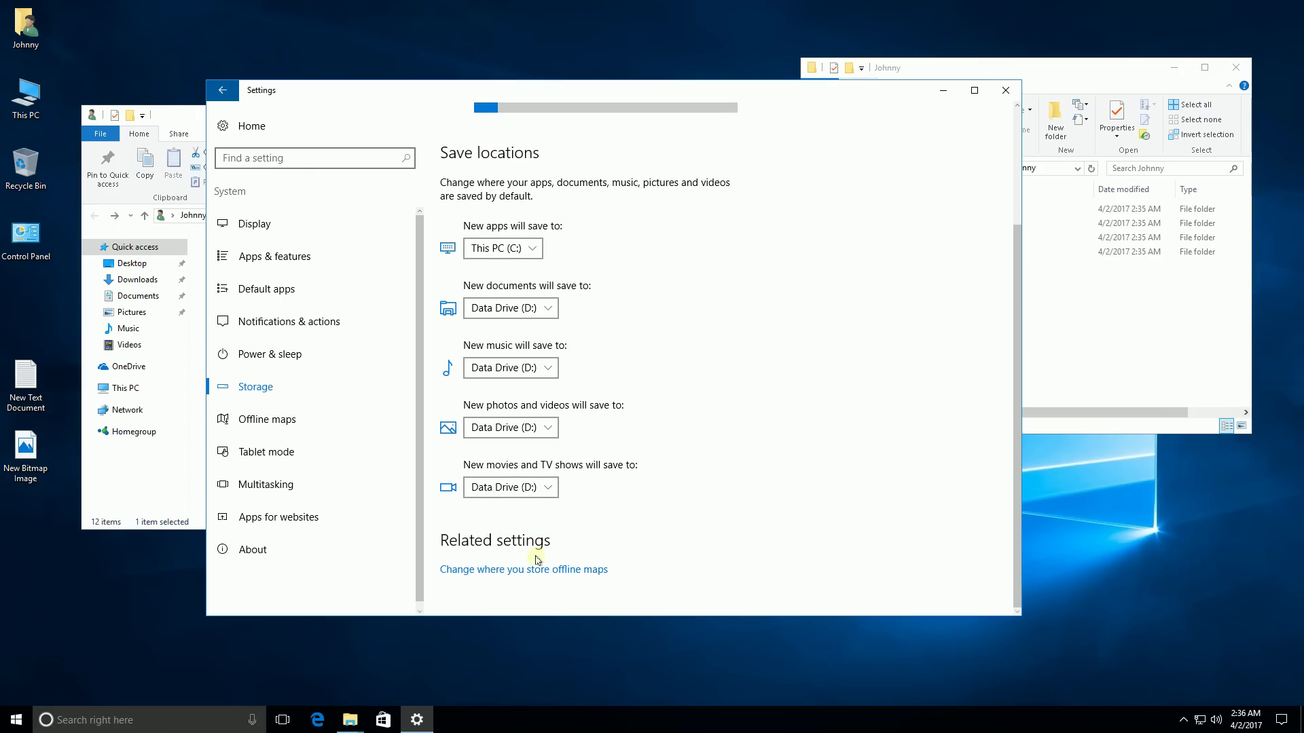
left_click(1005, 91)
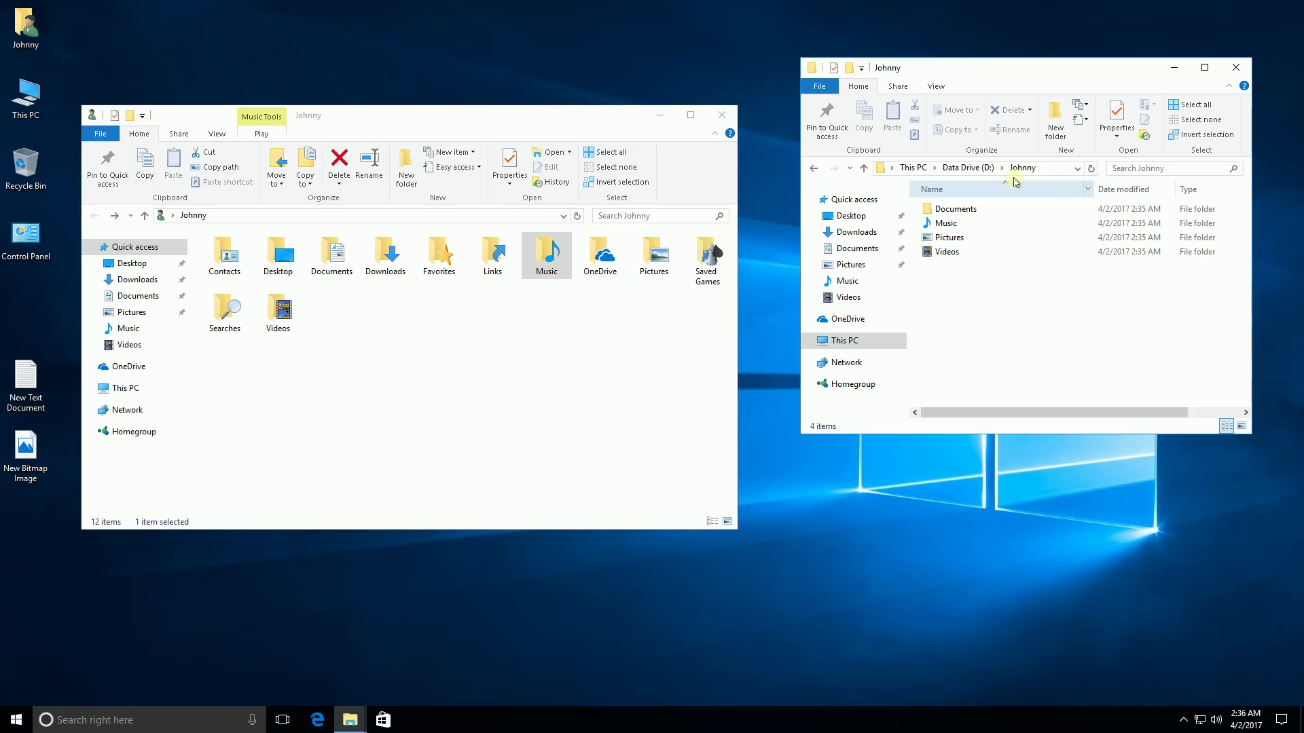
Step: Open the Documents folder's Properties on its Location tab
left_click(814, 168)
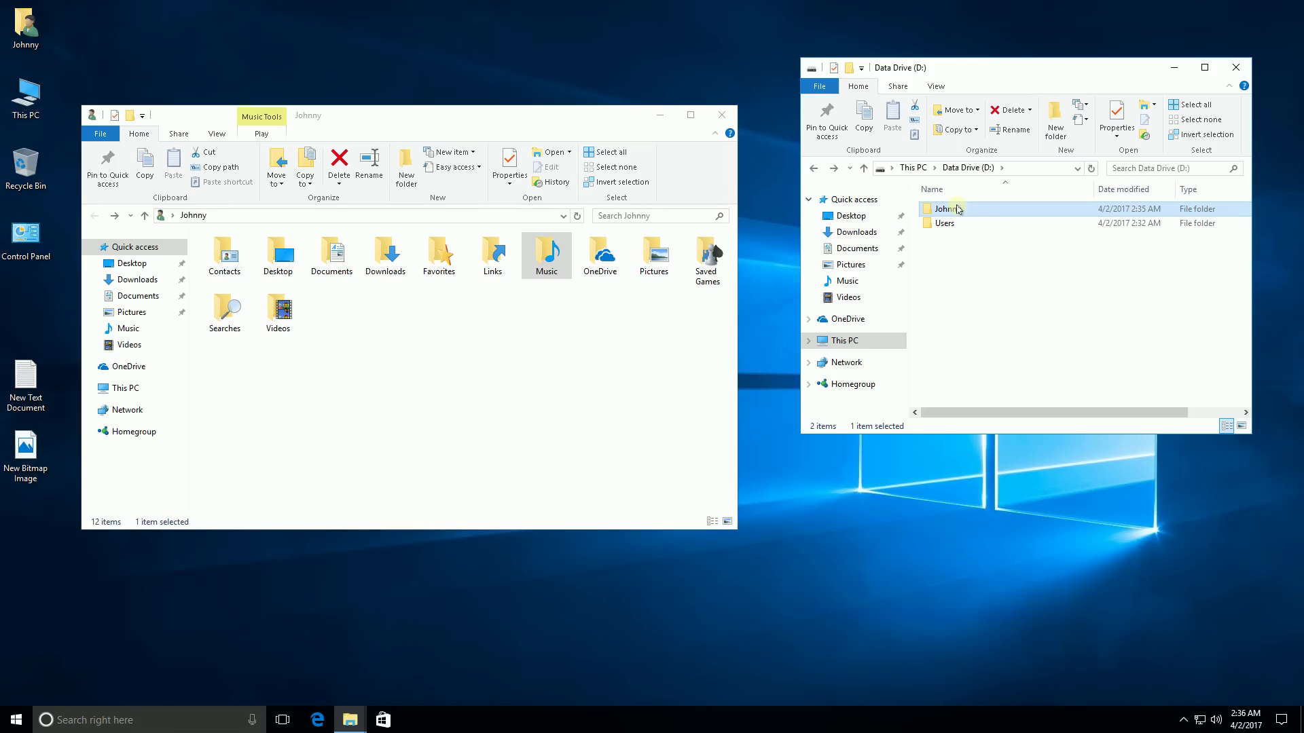
left_click(322, 265)
right_click(323, 265)
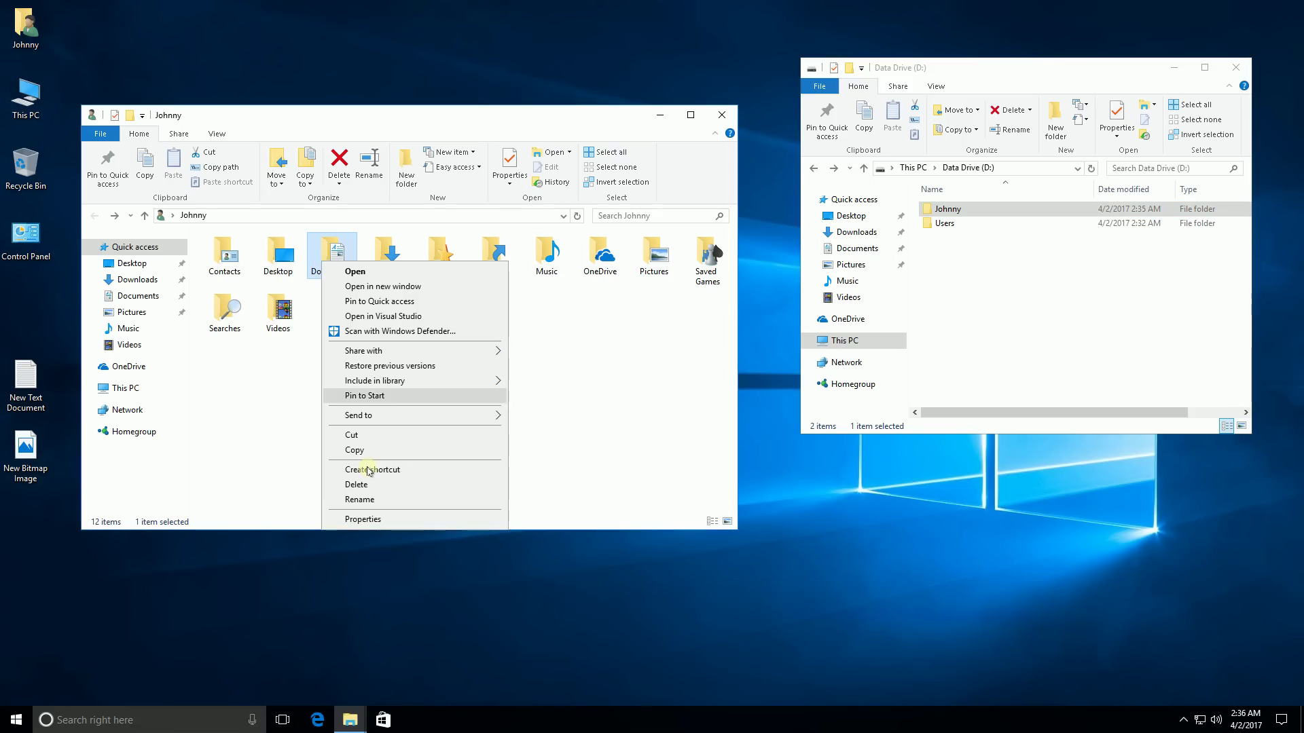
left_click(343, 520)
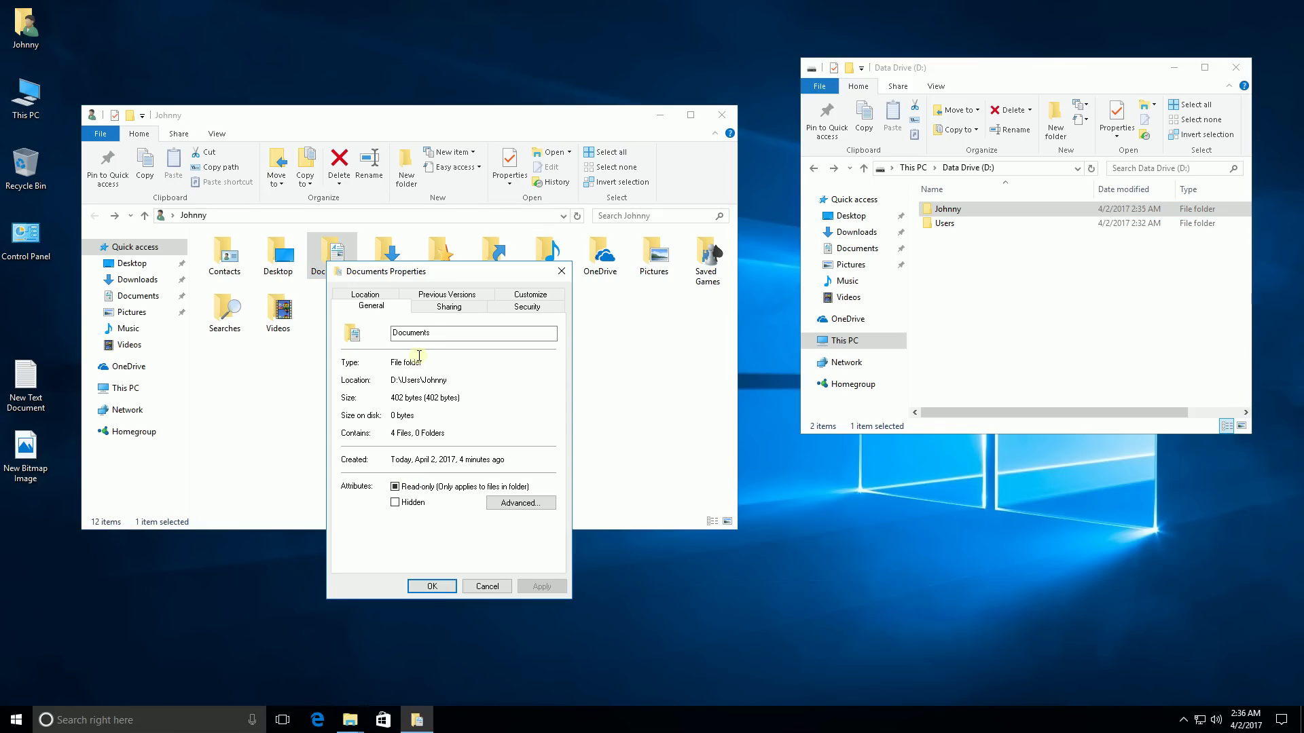
left_click(365, 294)
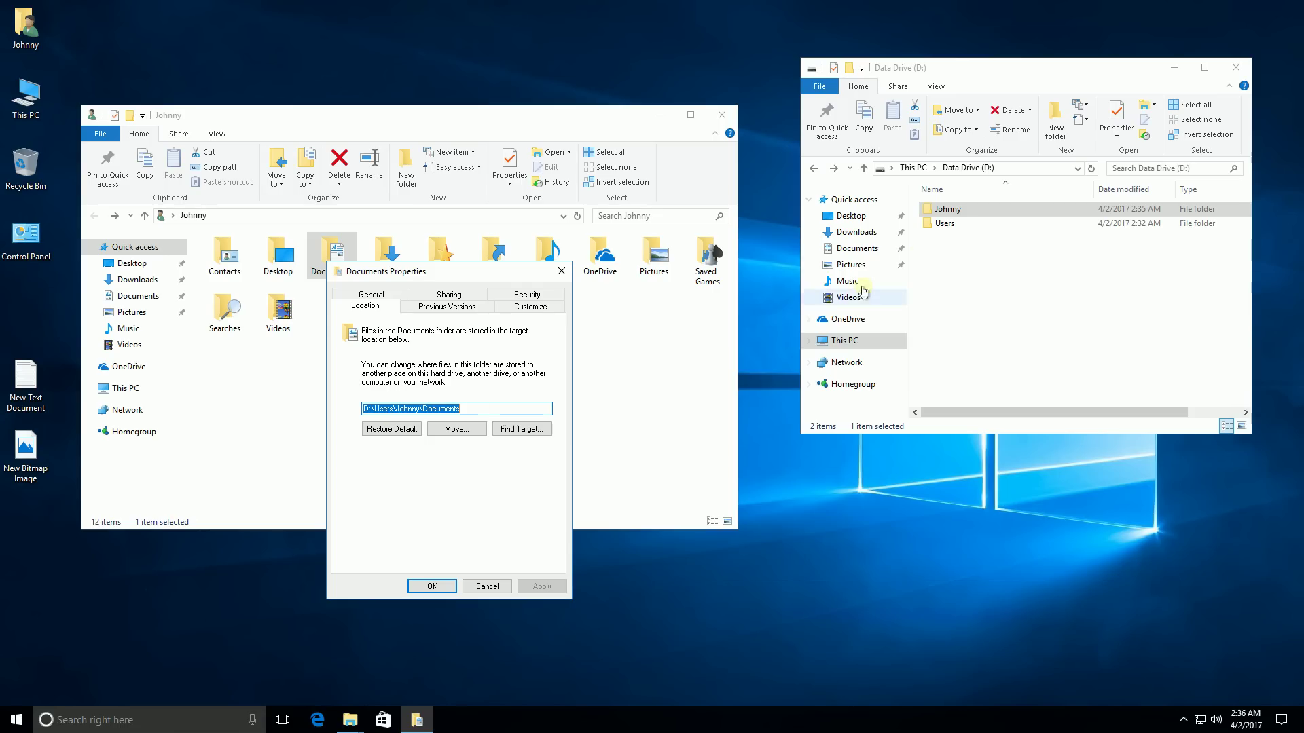
Step: Remove \Users\ from the Documents target path so it points to the user's folder directly on D:
left_click(948, 210)
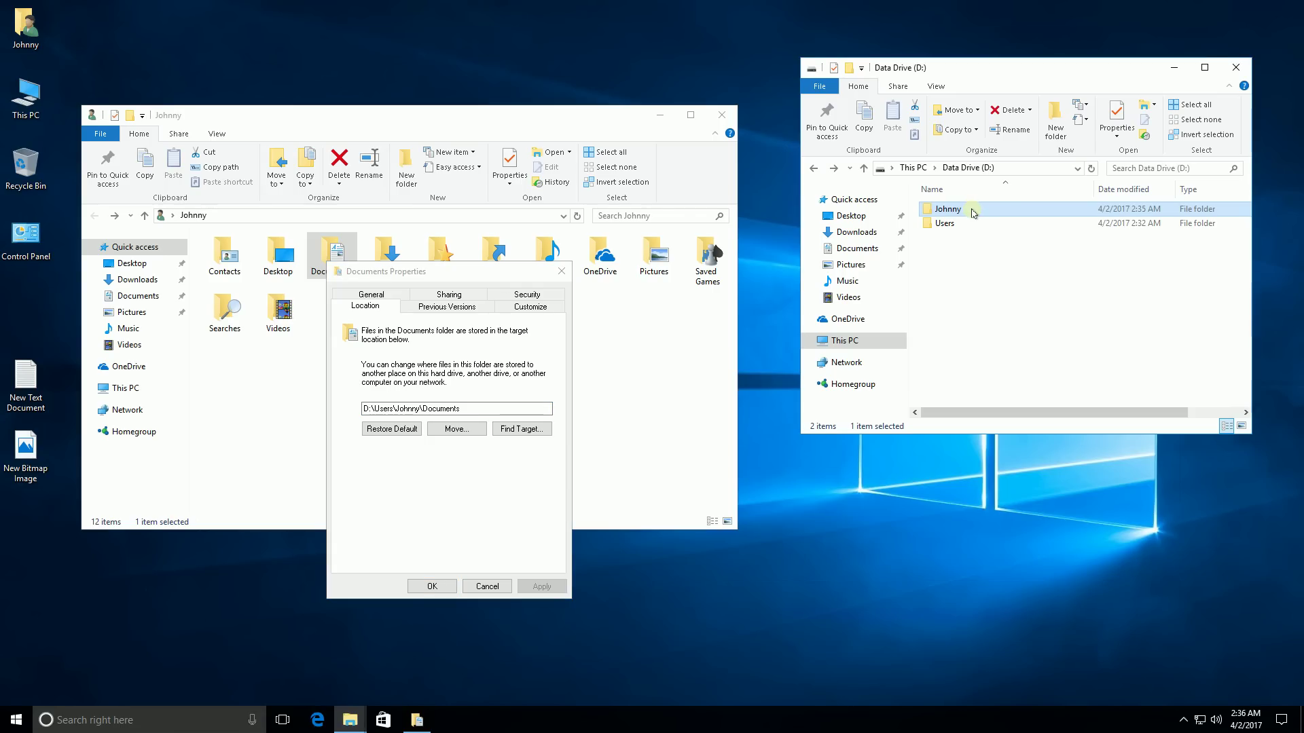
left_click(367, 408)
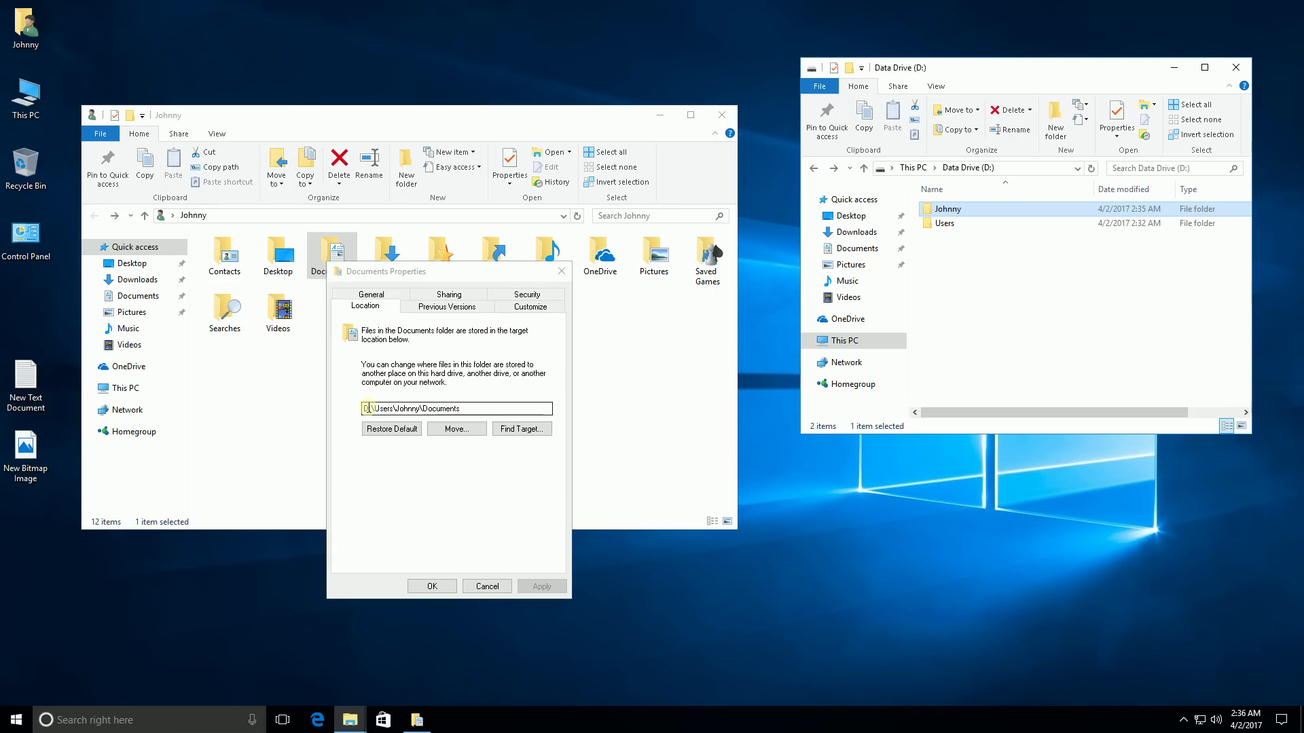
left_click_drag(373, 409, 397, 409)
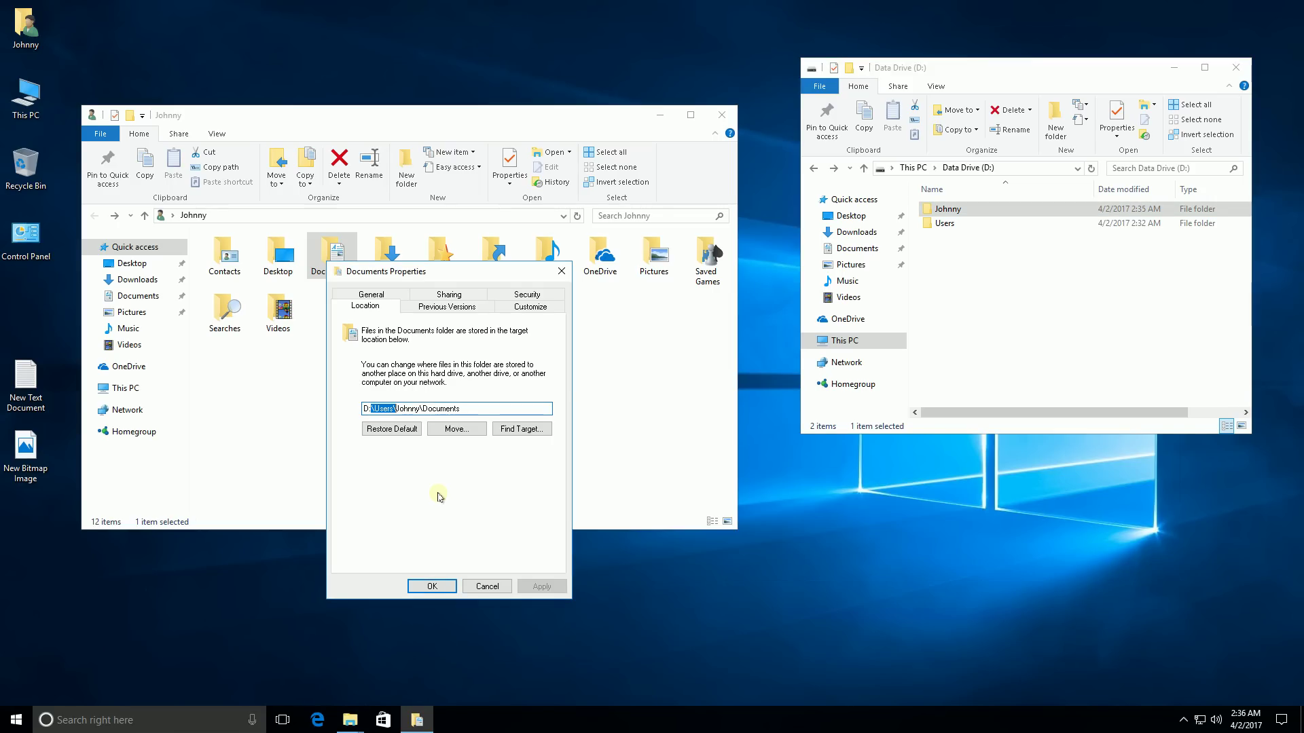
key("Delete")
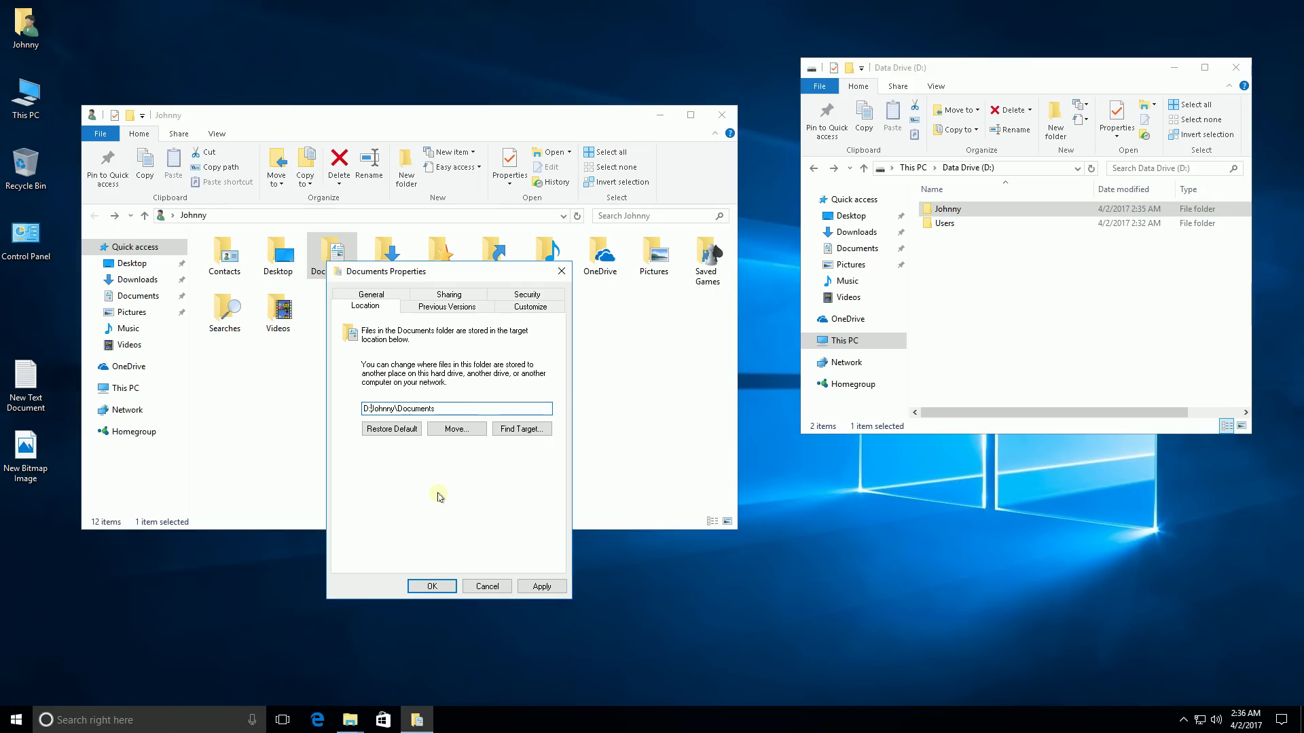
type("\\")
Step: Browse Data Drive (D:) into Users and the user's folder to check its contents
double_click(958, 210)
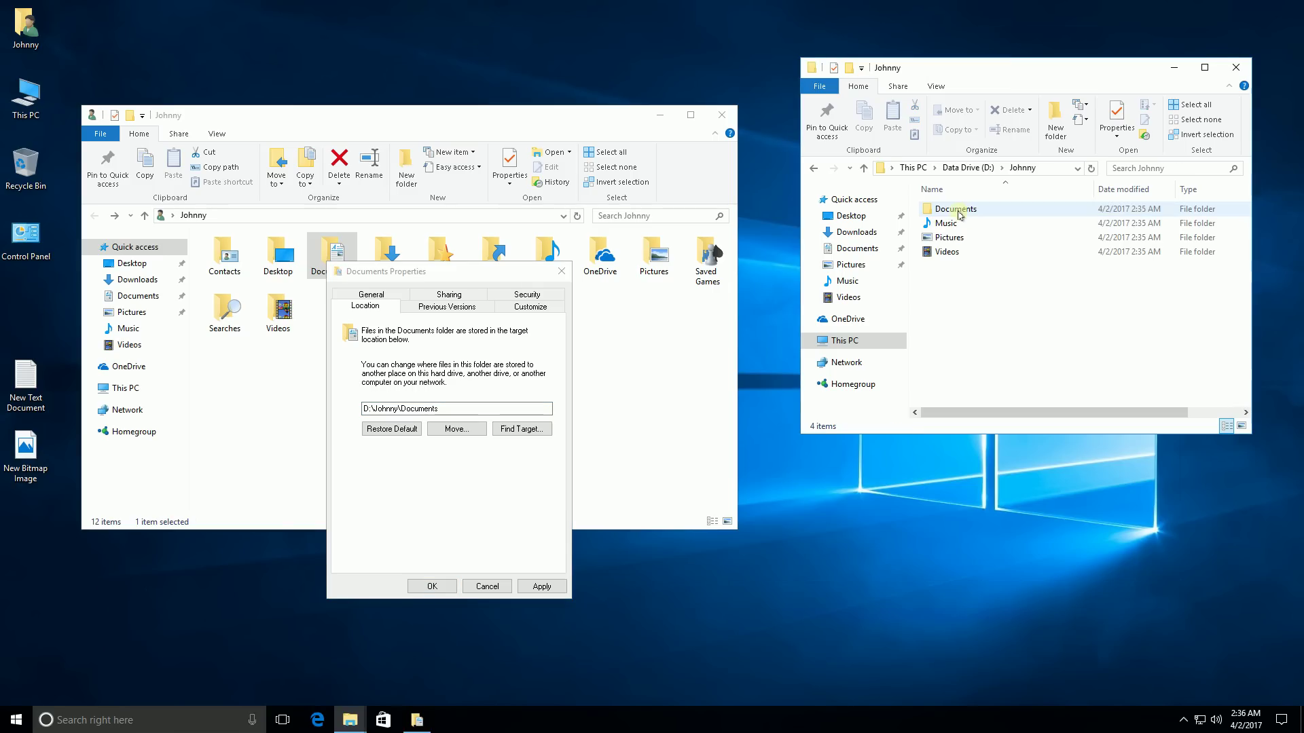
left_click(814, 168)
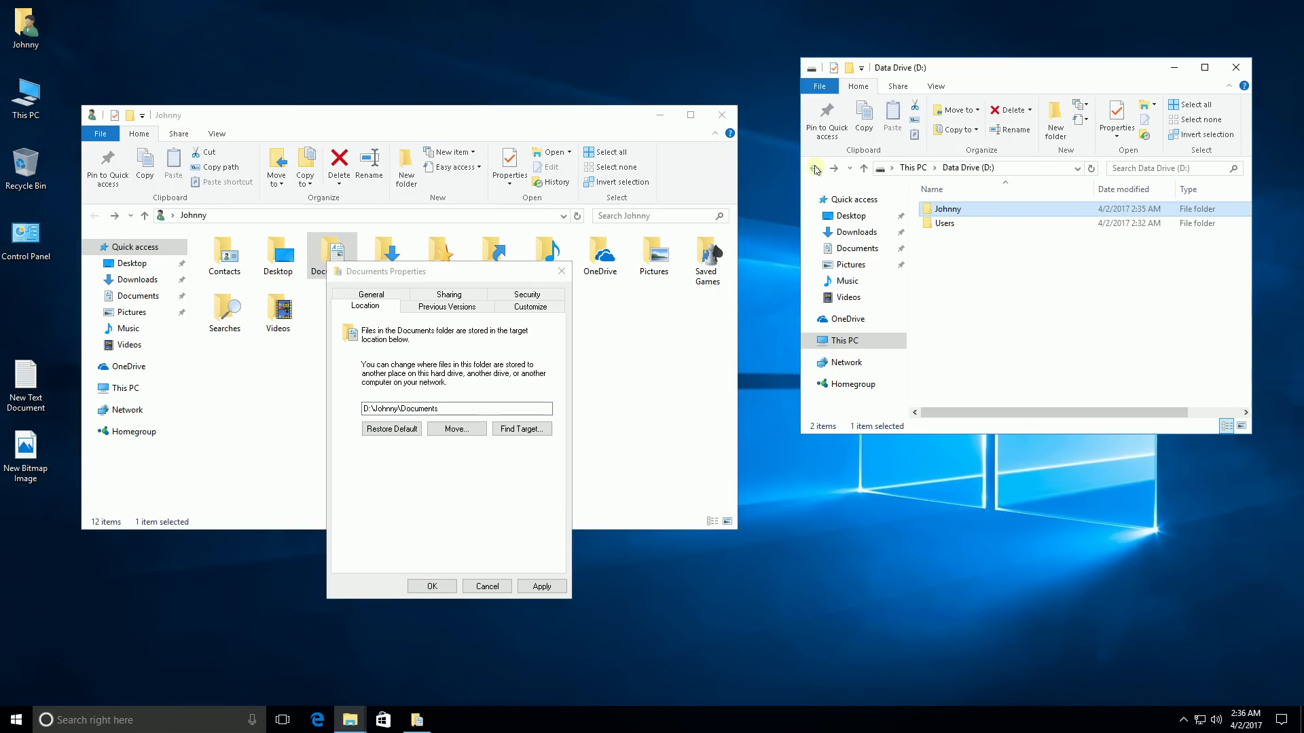
double_click(945, 224)
double_click(957, 209)
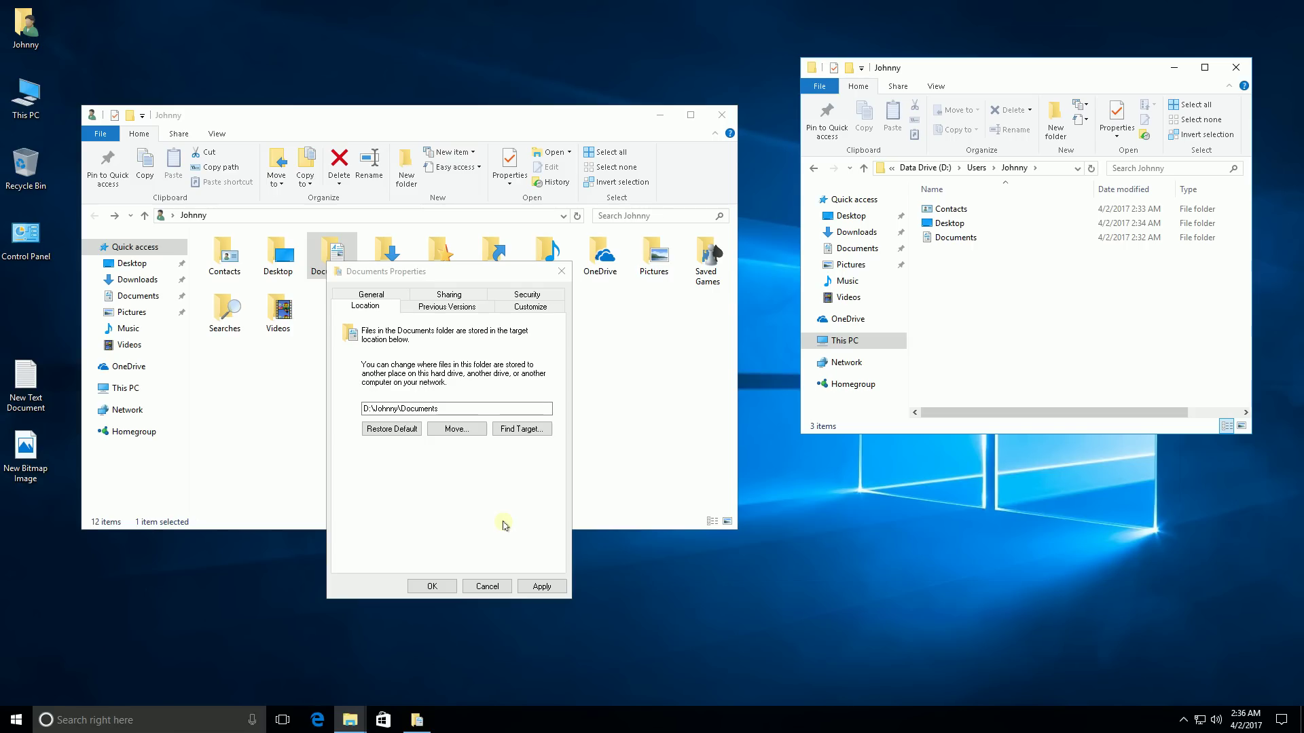
left_click_drag(458, 274, 563, 301)
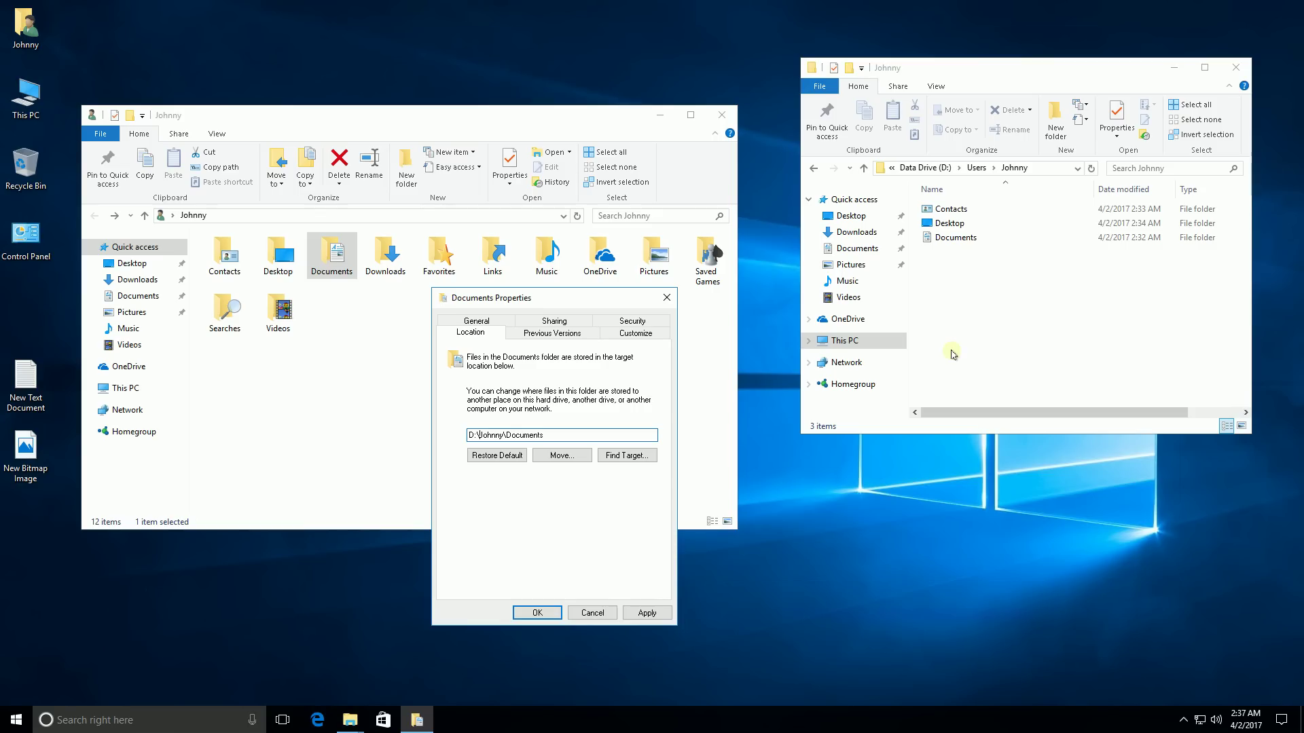